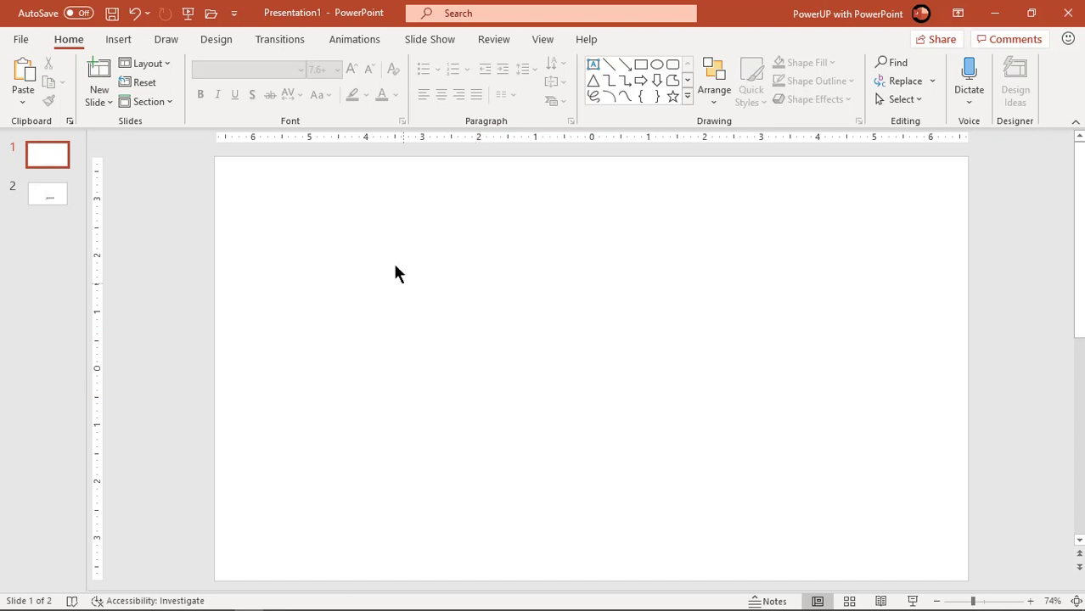
Set the slide size to A4 Paper in portrait orientation (7.5 x 10.833 in)
click(224, 45)
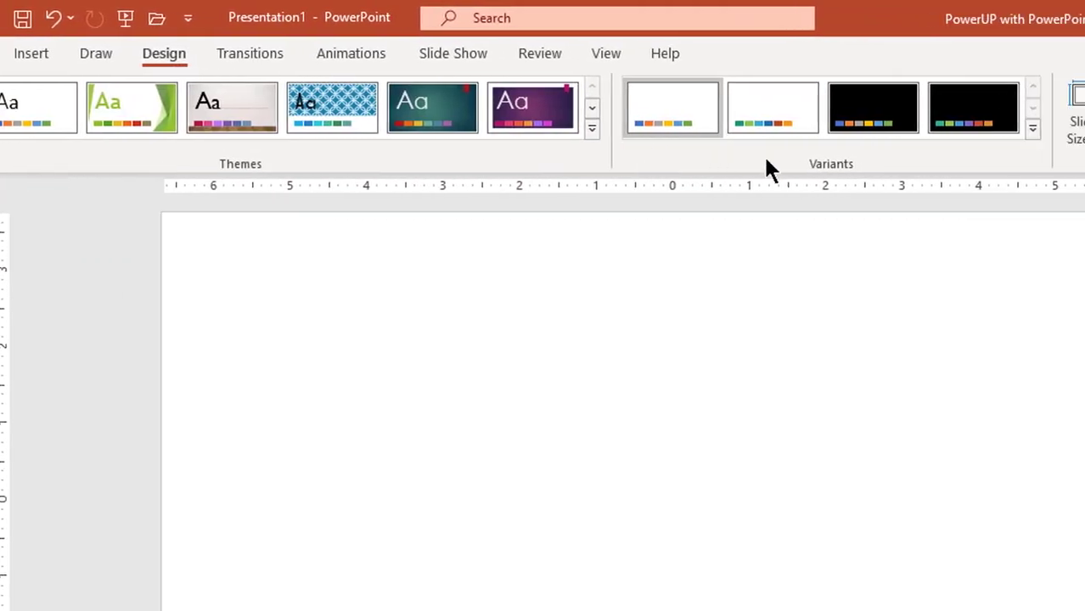
click(877, 140)
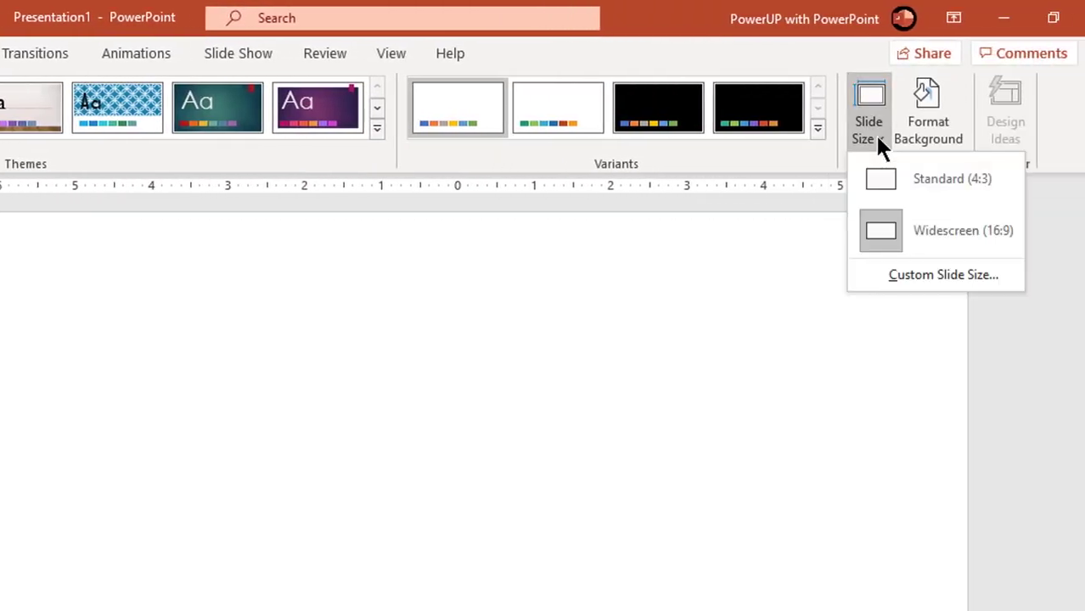
click(896, 276)
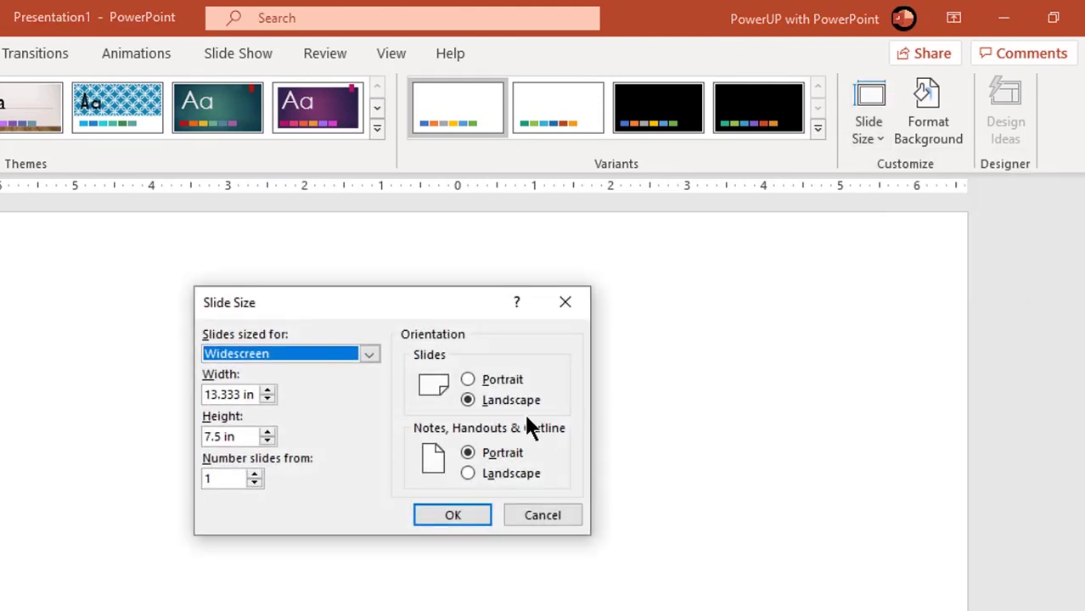
click(271, 355)
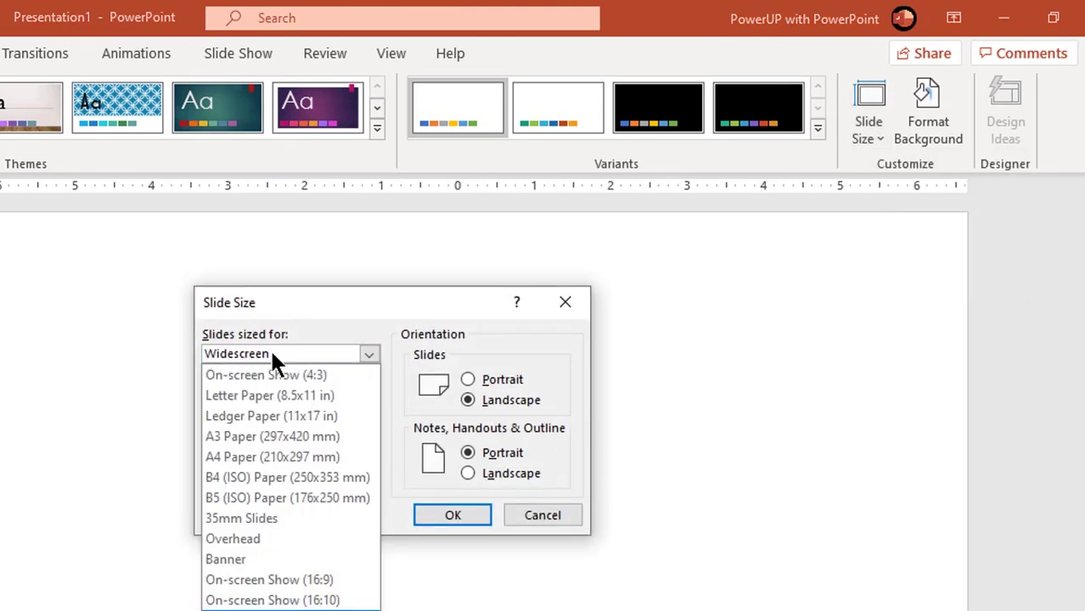
click(231, 466)
click(472, 380)
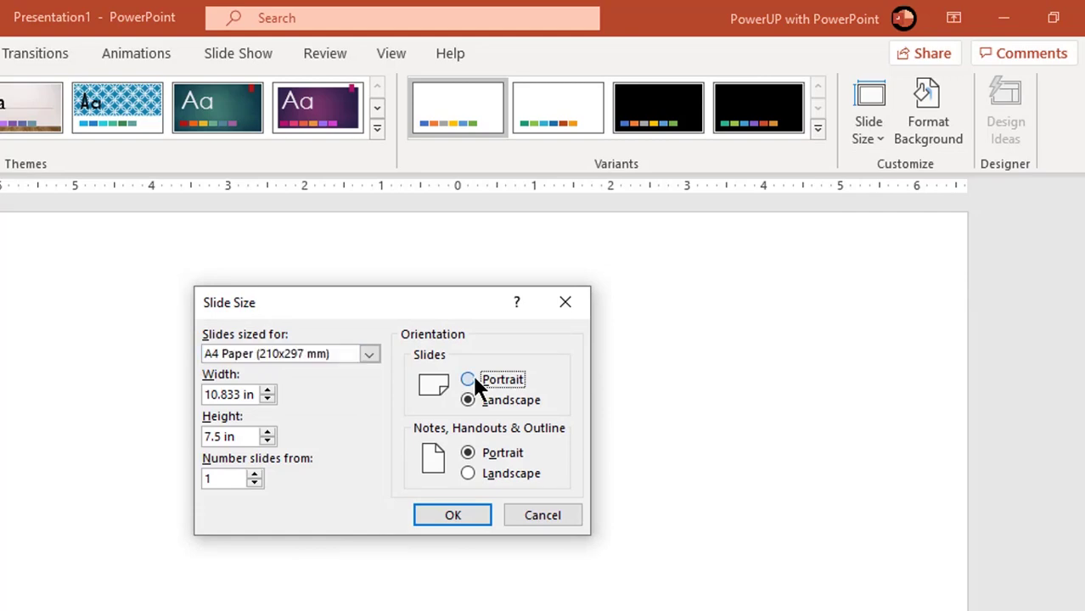
click(453, 516)
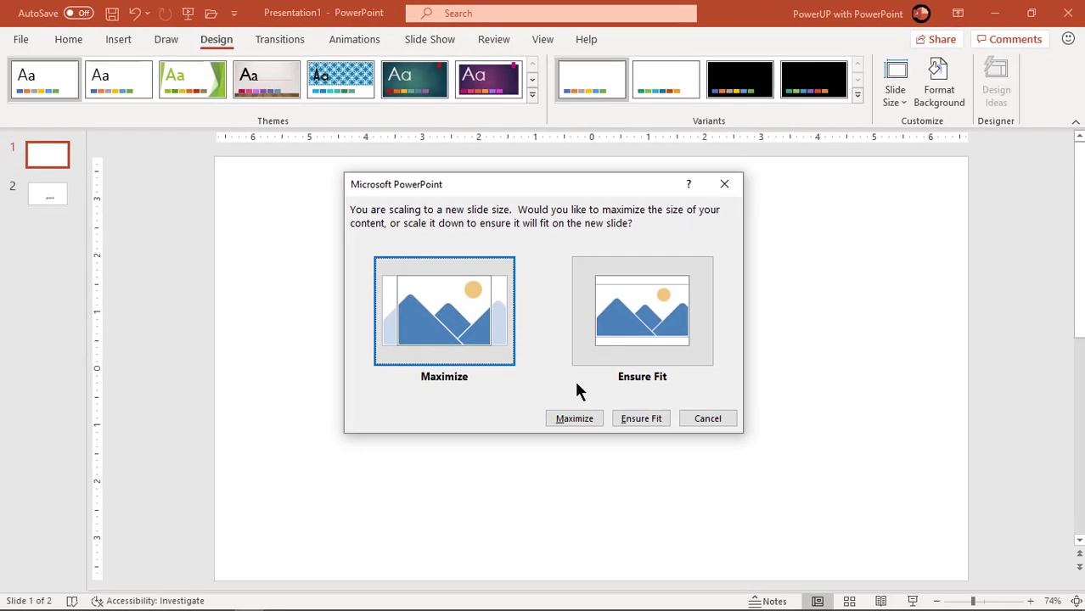
Maximize content for the new size and give the background a 135° linear gradient fill
click(435, 332)
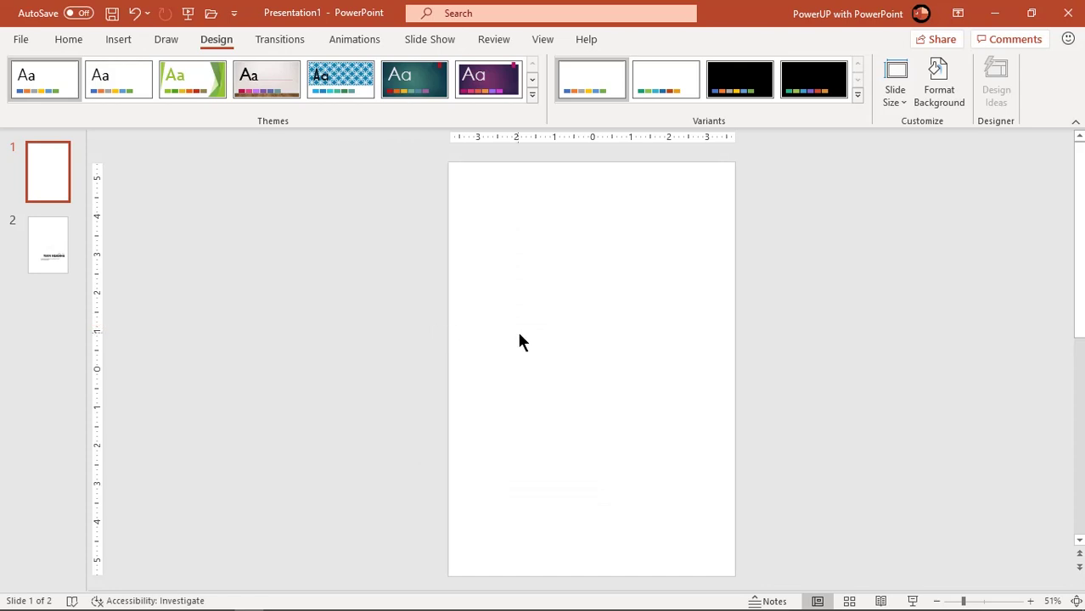
right_click(537, 347)
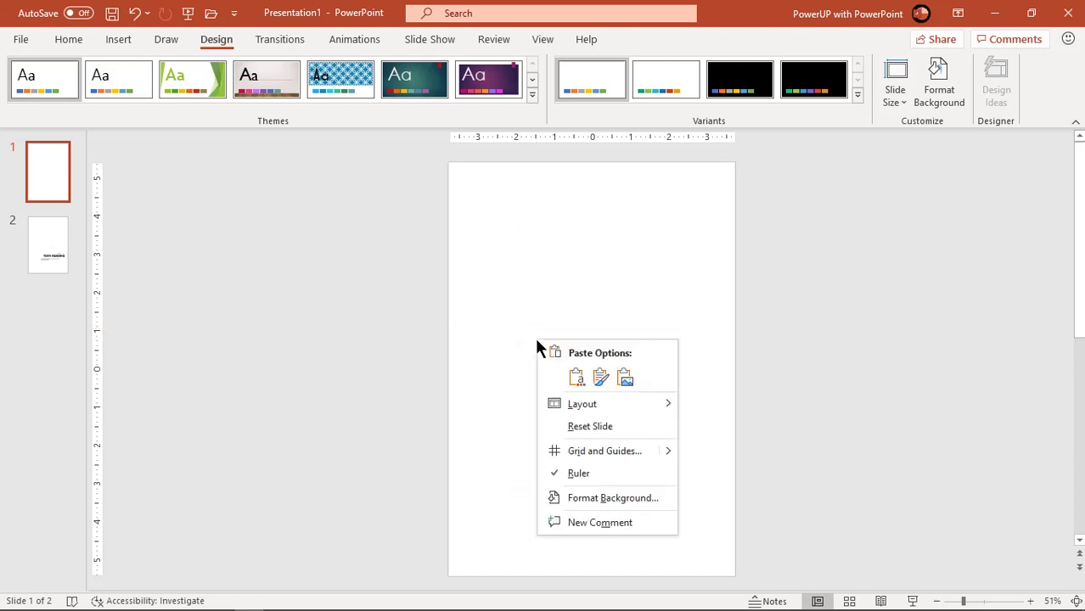
click(611, 497)
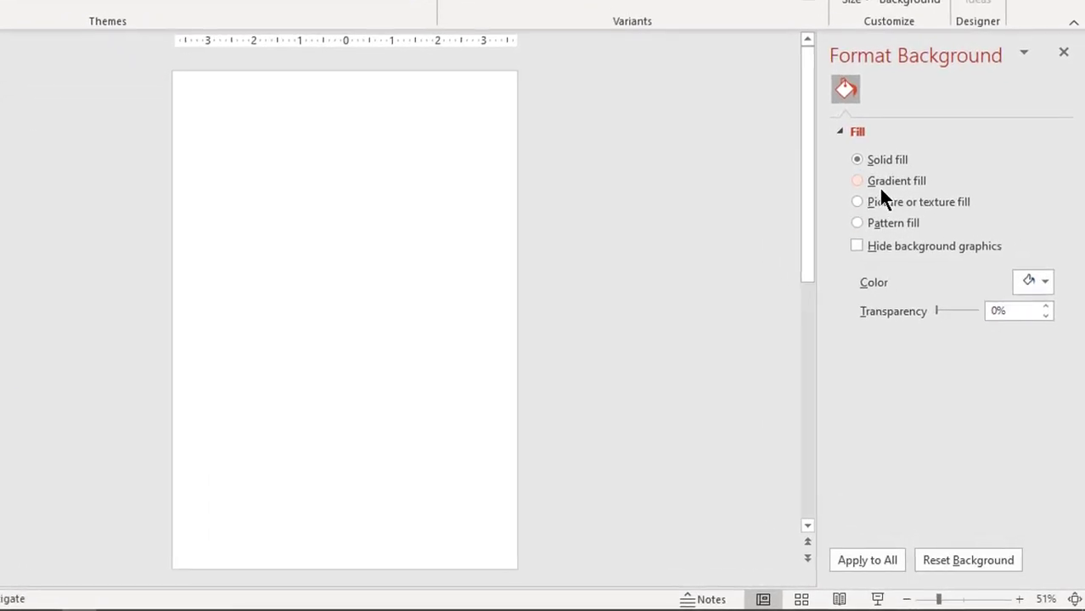
click(915, 257)
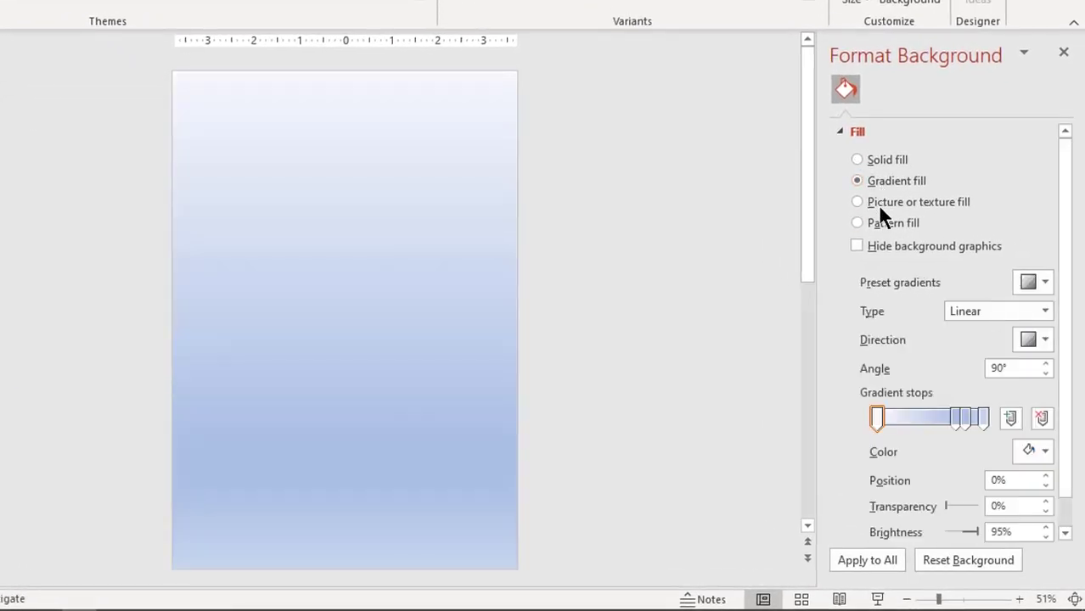
click(1040, 341)
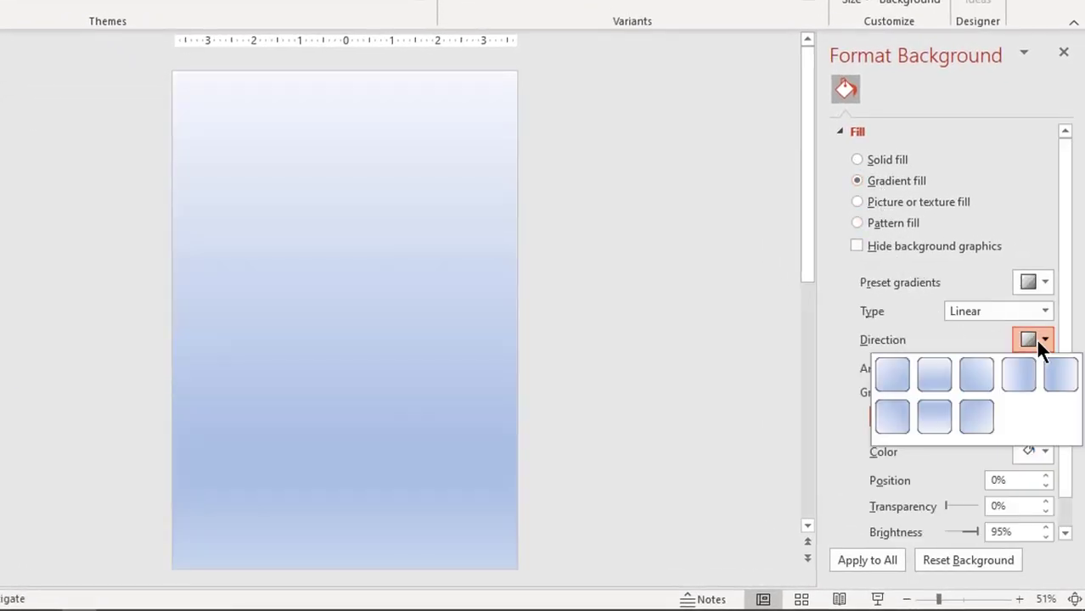
click(974, 373)
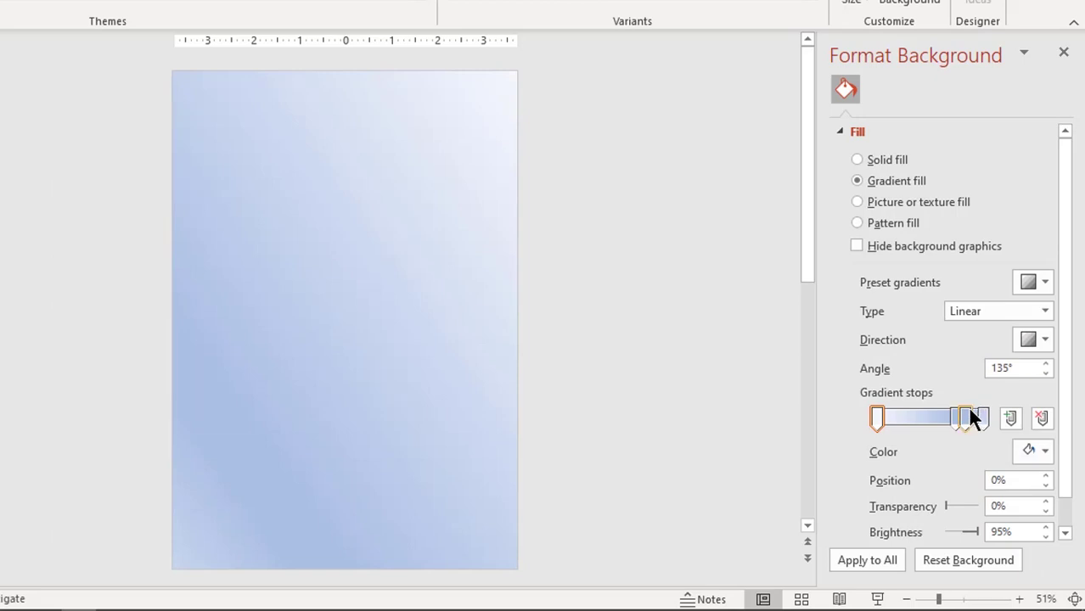
Reduce the gradient to two stops, with the end stop light gray at 95%
click(982, 418)
click(1042, 418)
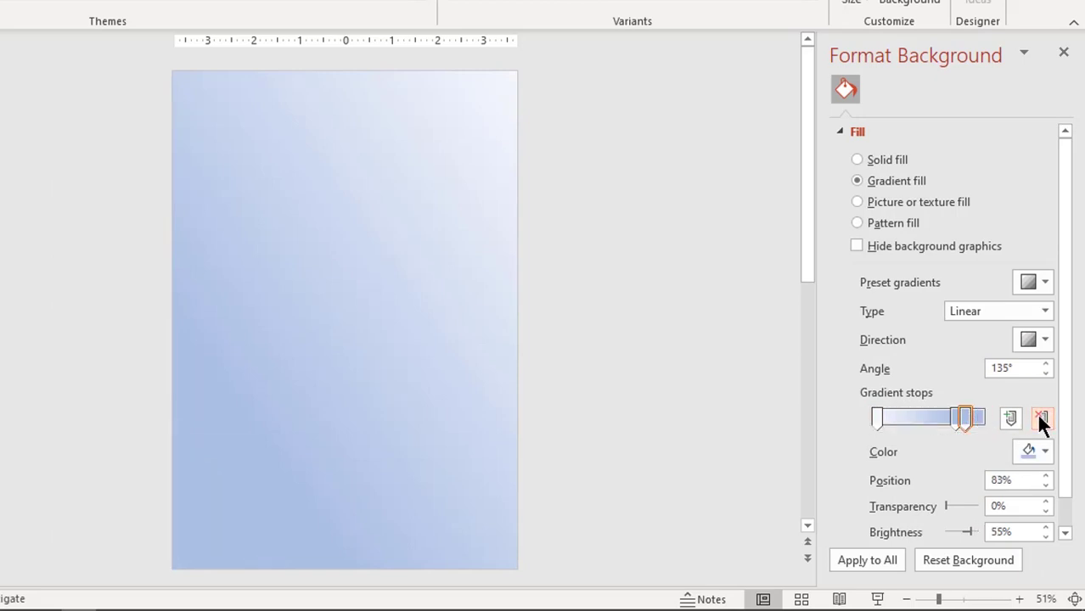
click(1042, 418)
drag(959, 412, 989, 415)
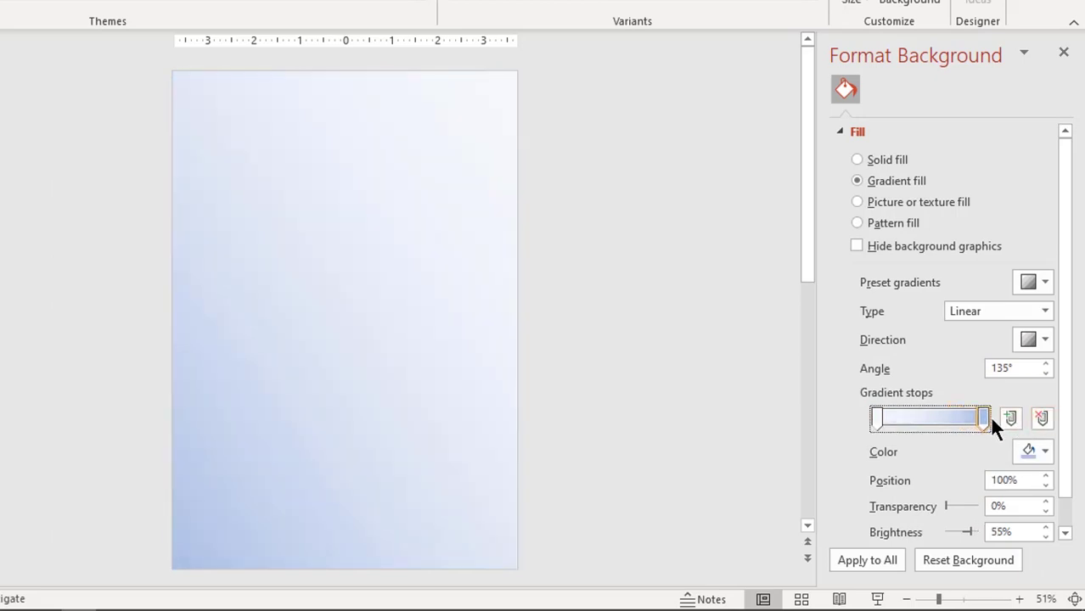
click(1036, 451)
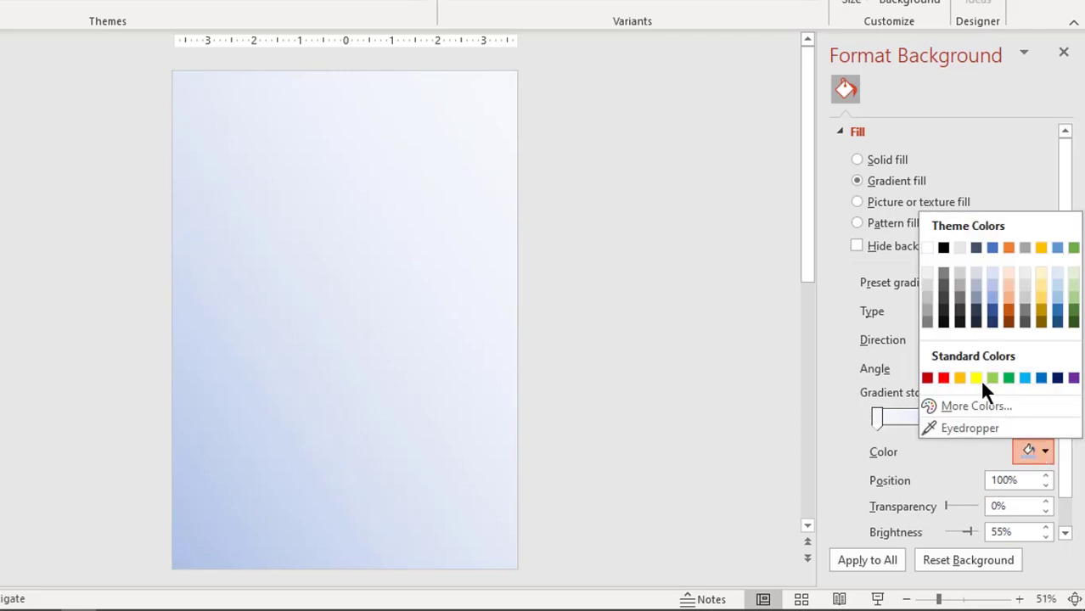
click(927, 295)
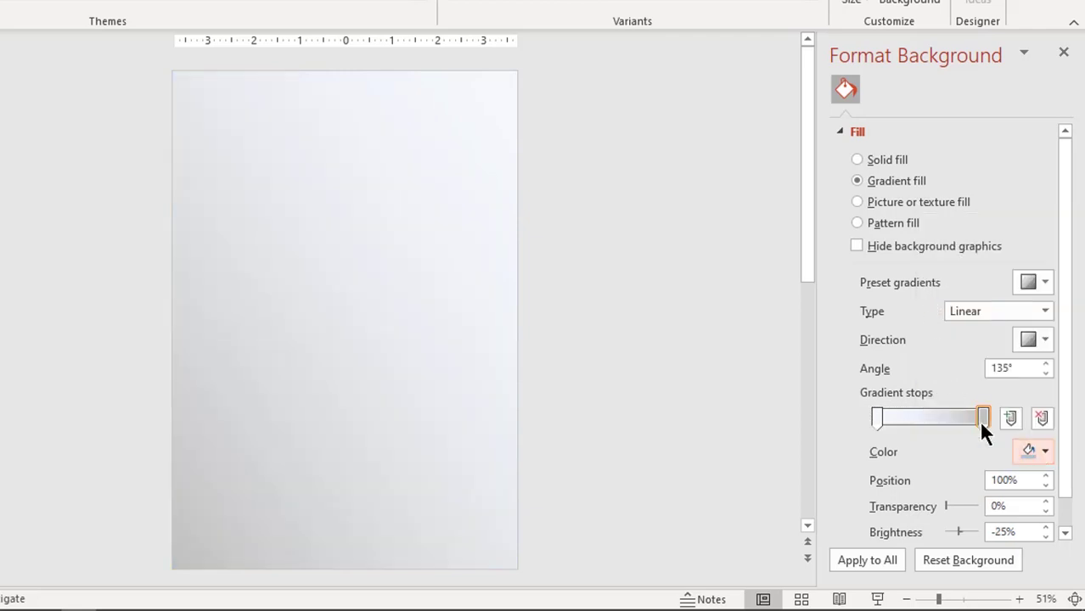
drag(981, 423, 975, 425)
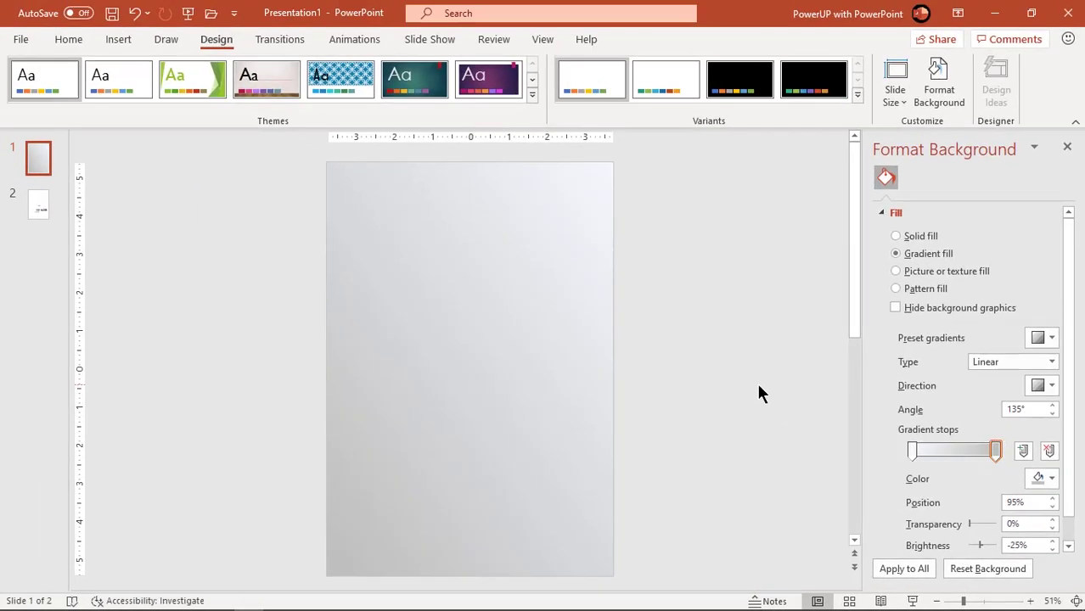
Draw a white, outline-free rectangle spanning the full width of the slide's top
click(119, 42)
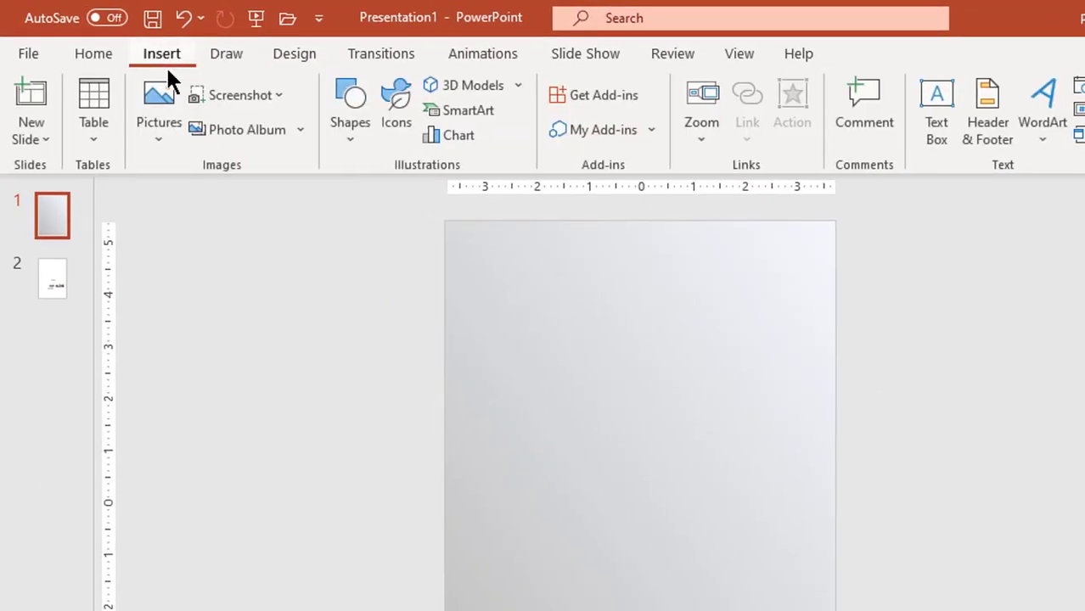
click(343, 146)
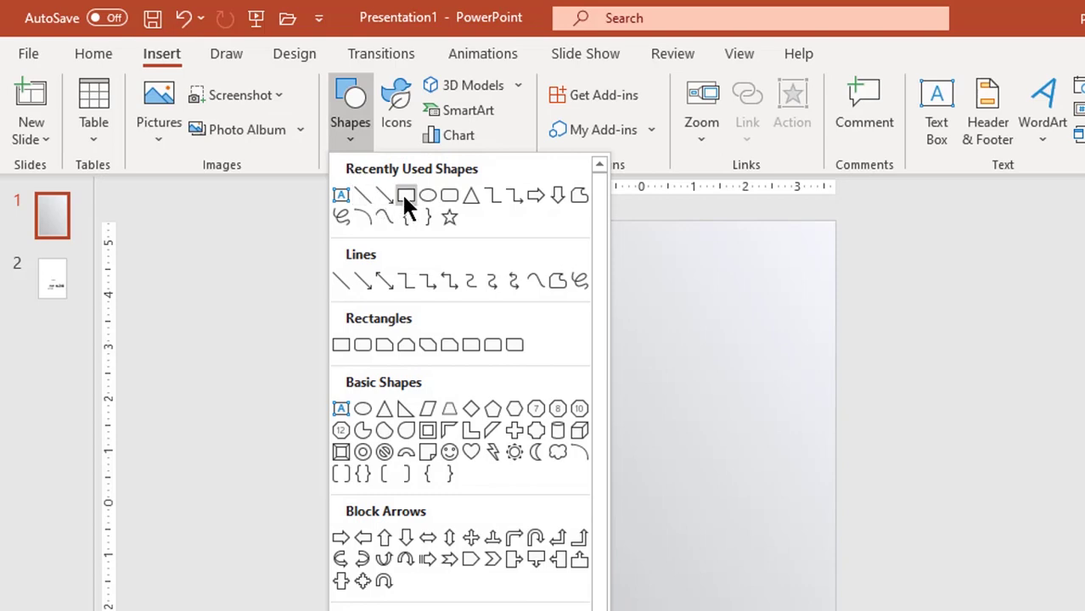
click(407, 201)
drag(443, 220, 803, 332)
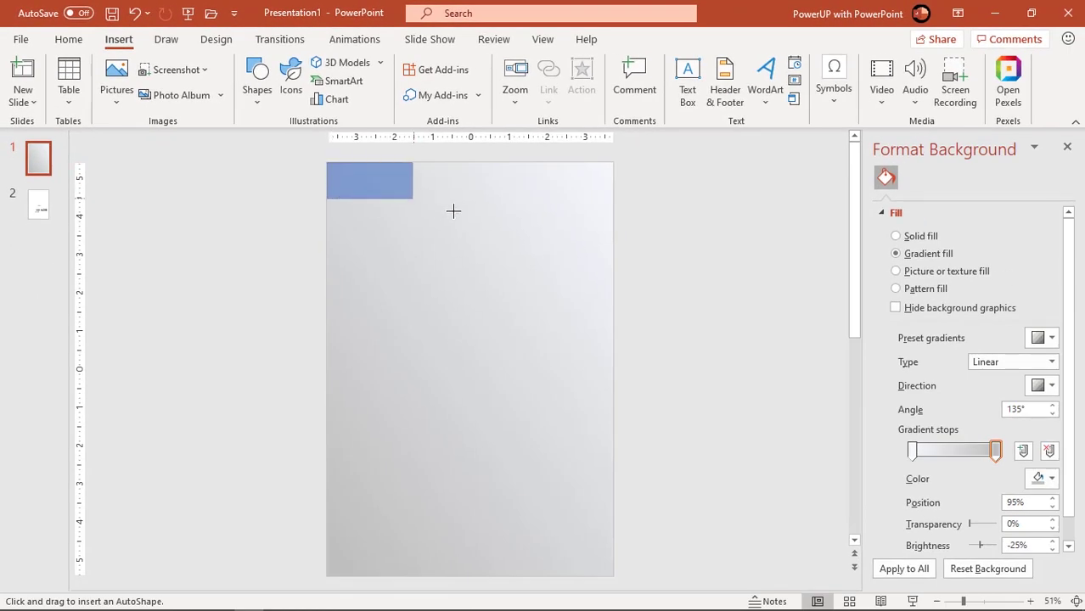
drag(594, 245, 610, 248)
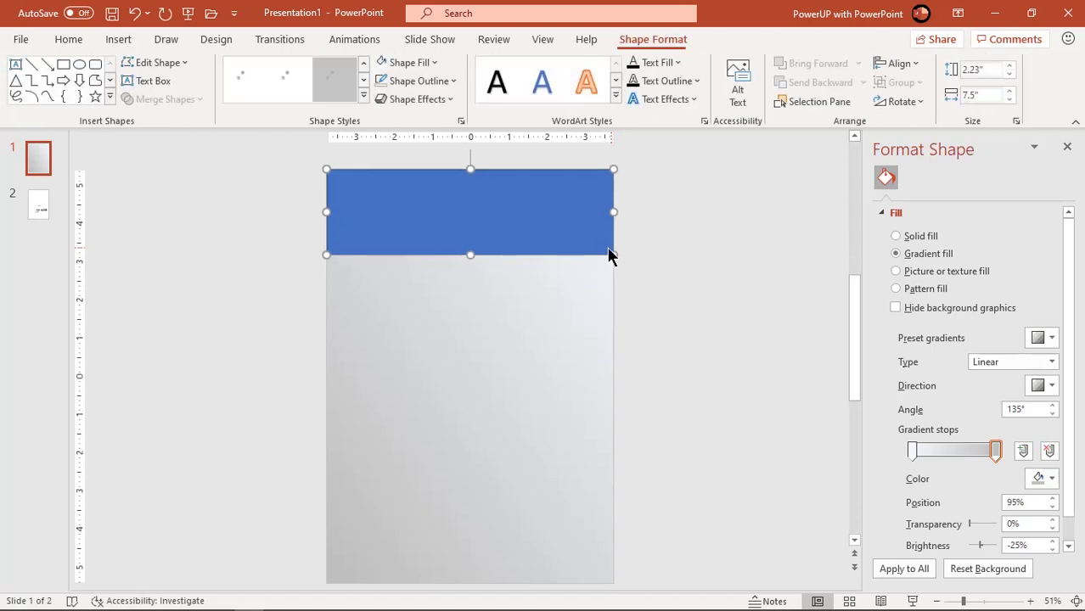
click(436, 81)
click(419, 256)
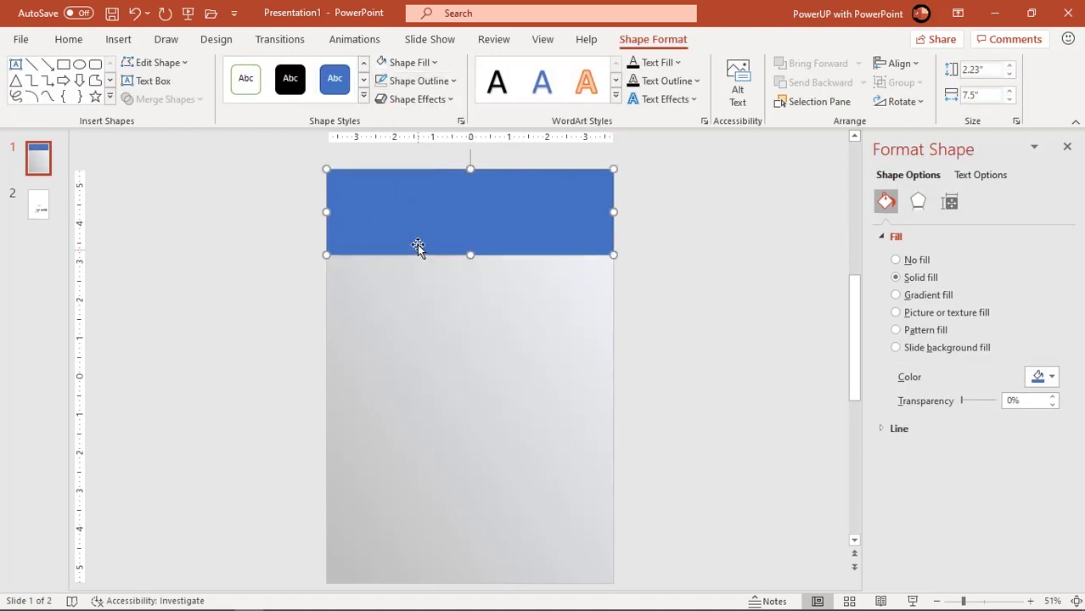
click(417, 62)
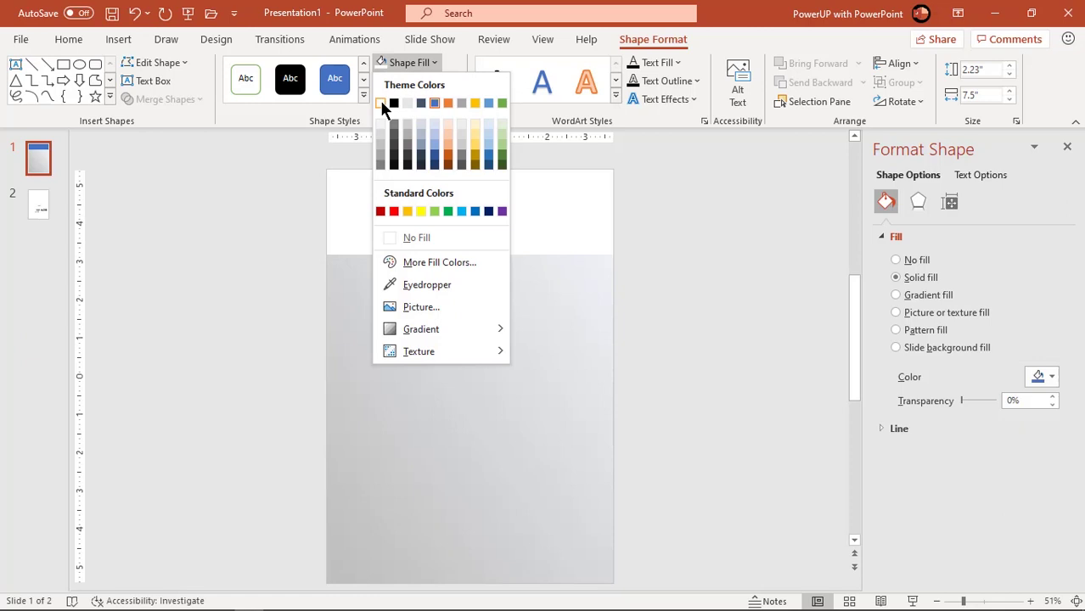
click(380, 99)
Place a thinner copy of the white band along the bottom edge
click(677, 298)
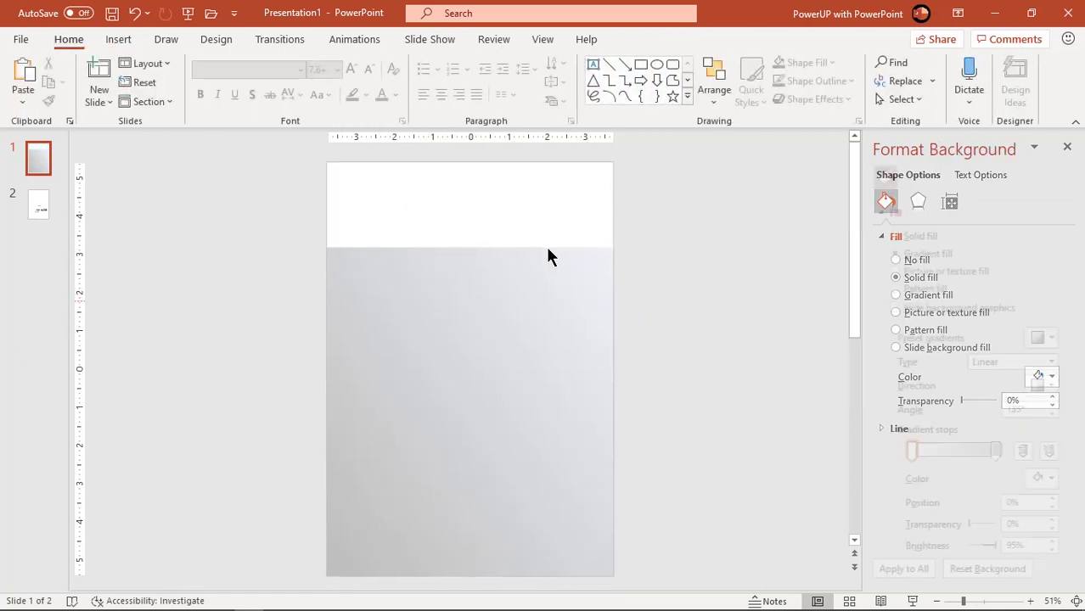
click(465, 228)
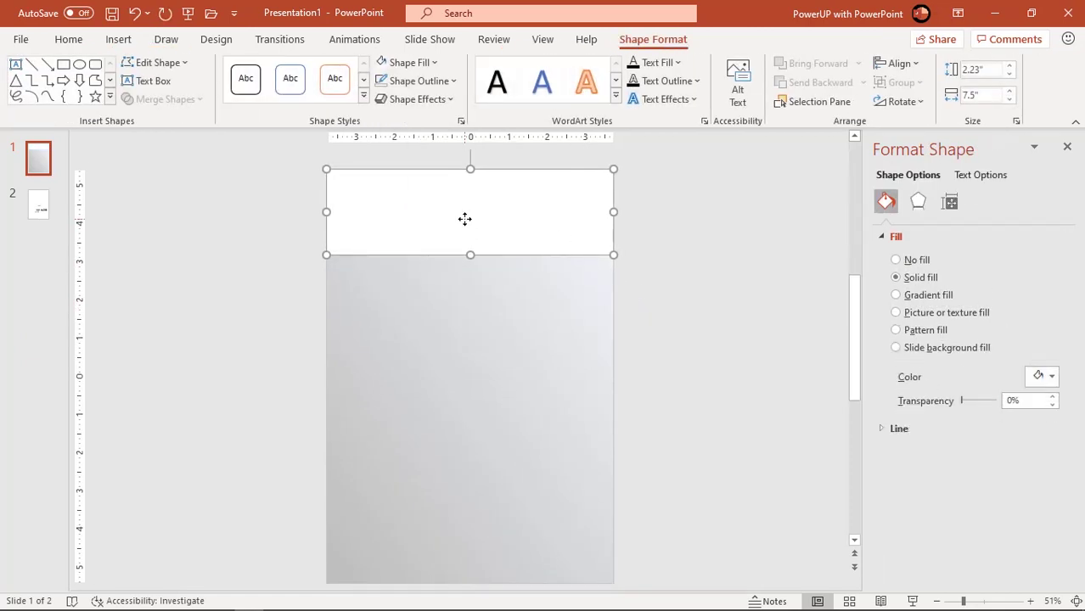
drag(469, 209, 466, 552)
Finish sizing the bottom band and shift the gradient stops to 19% and 89%
click(684, 424)
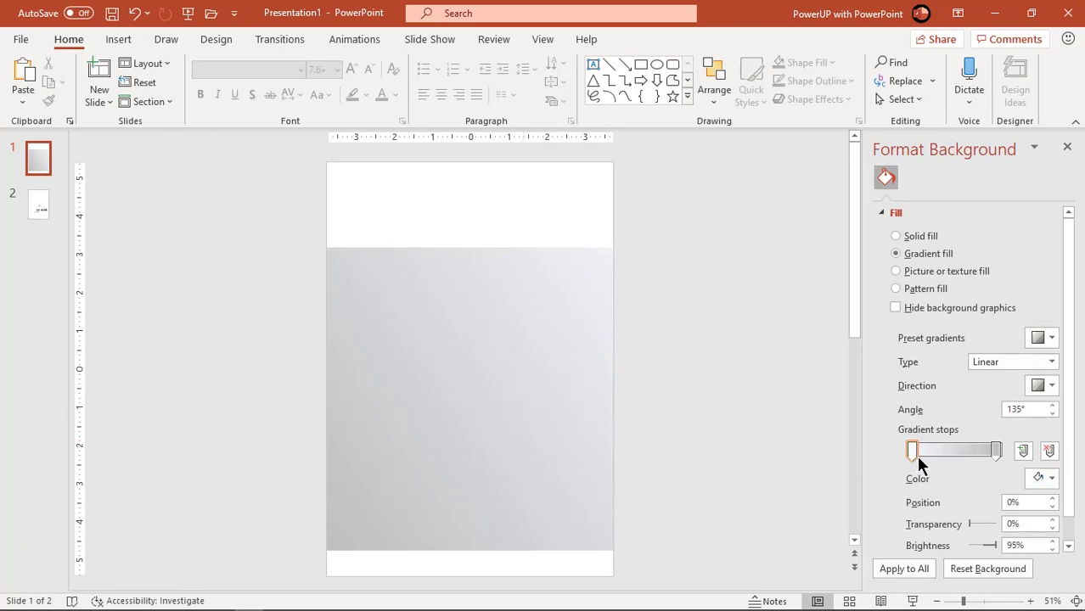
drag(917, 455, 929, 458)
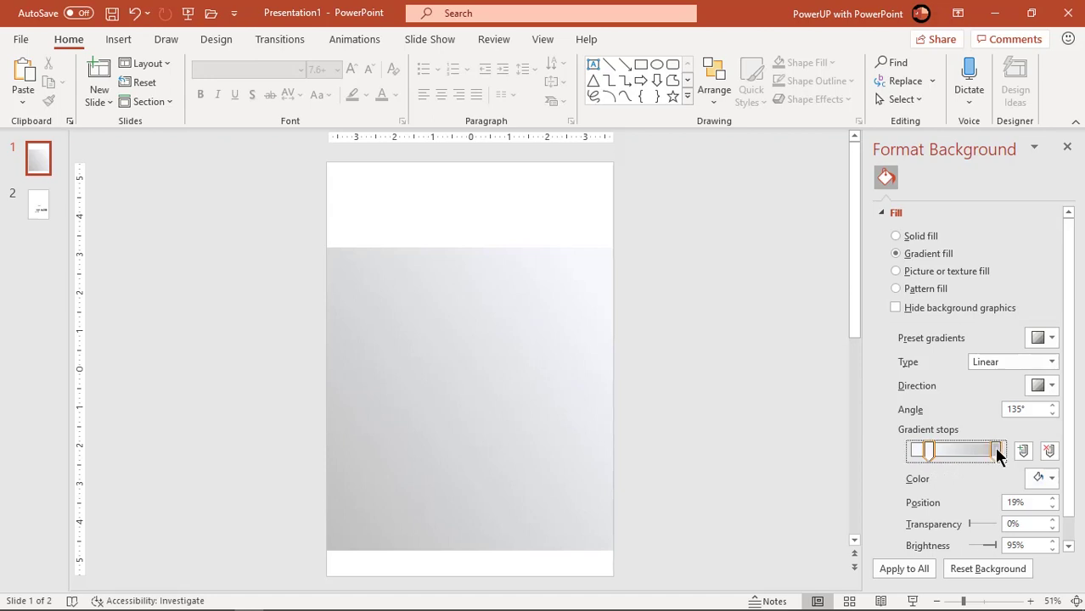
drag(997, 451, 992, 453)
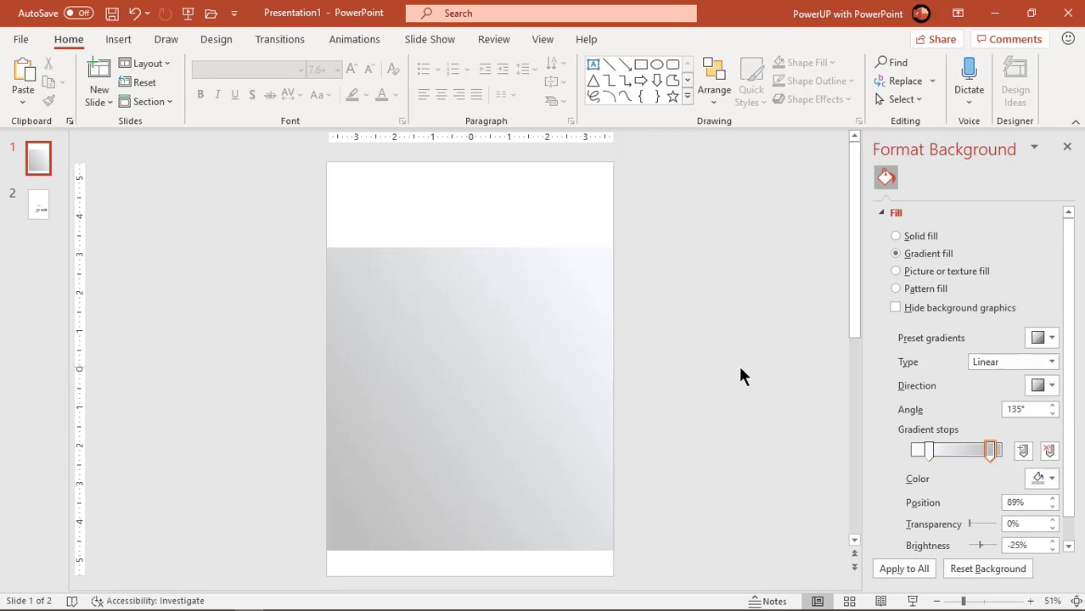
click(1067, 148)
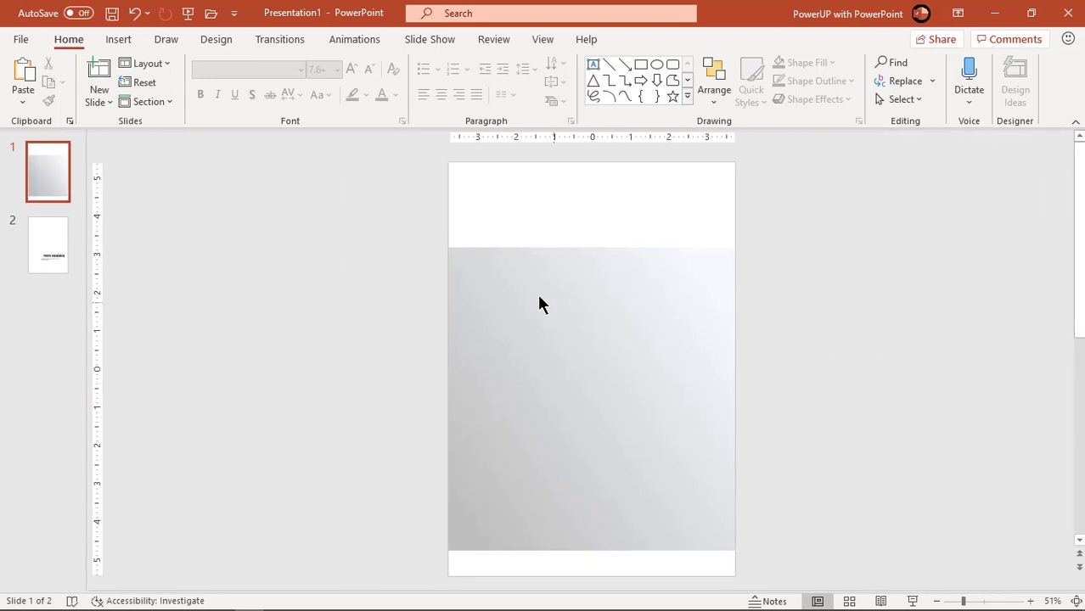
Draw a donut shape near the slide's right edge and resize it to 1.69 inches
click(118, 39)
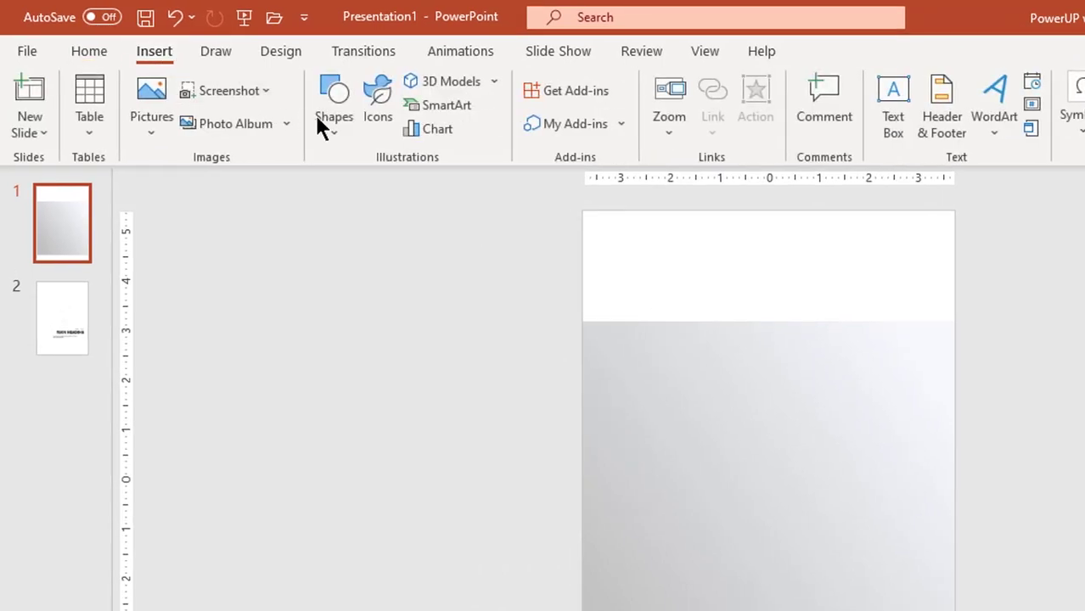
click(326, 126)
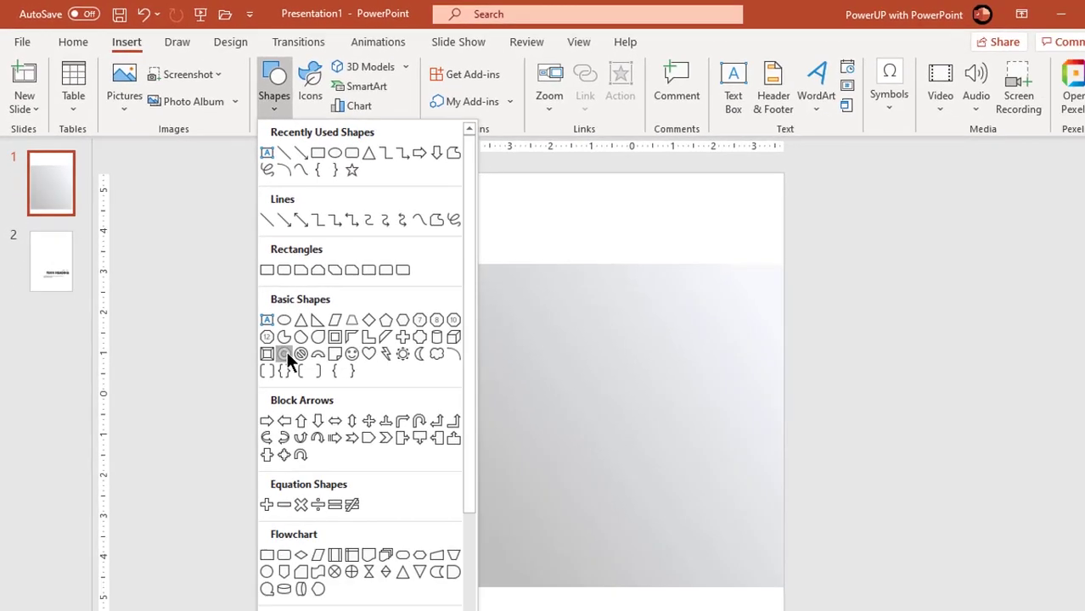
click(347, 431)
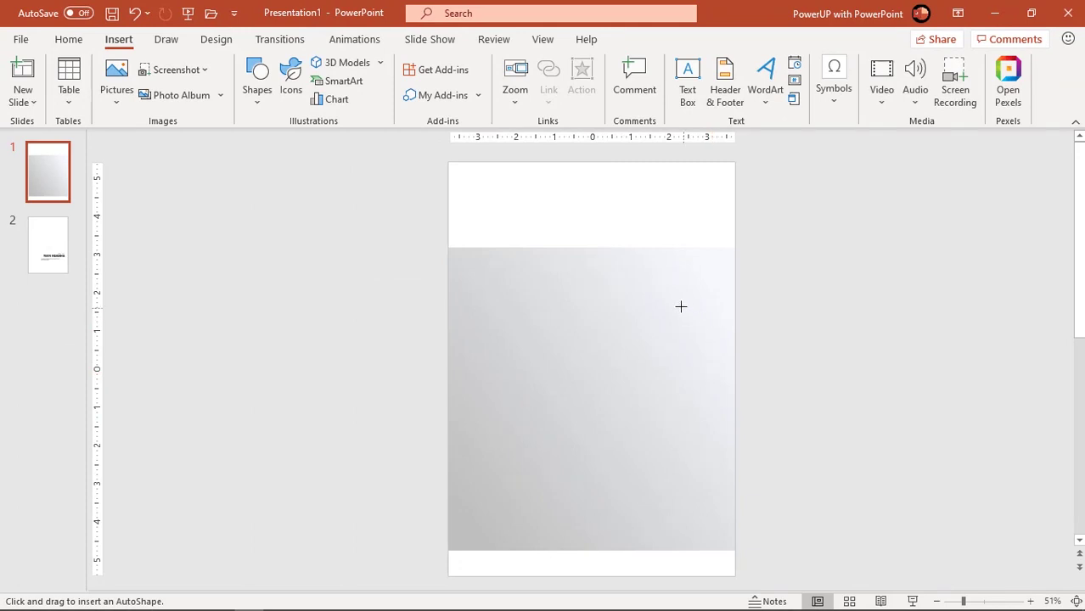
drag(681, 298, 759, 376)
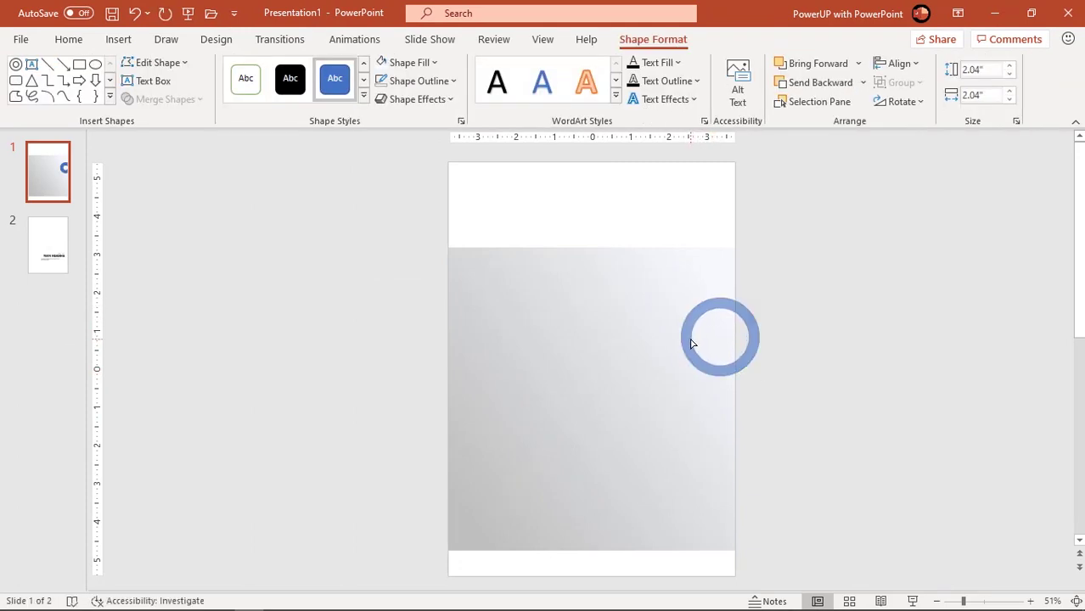
click(690, 344)
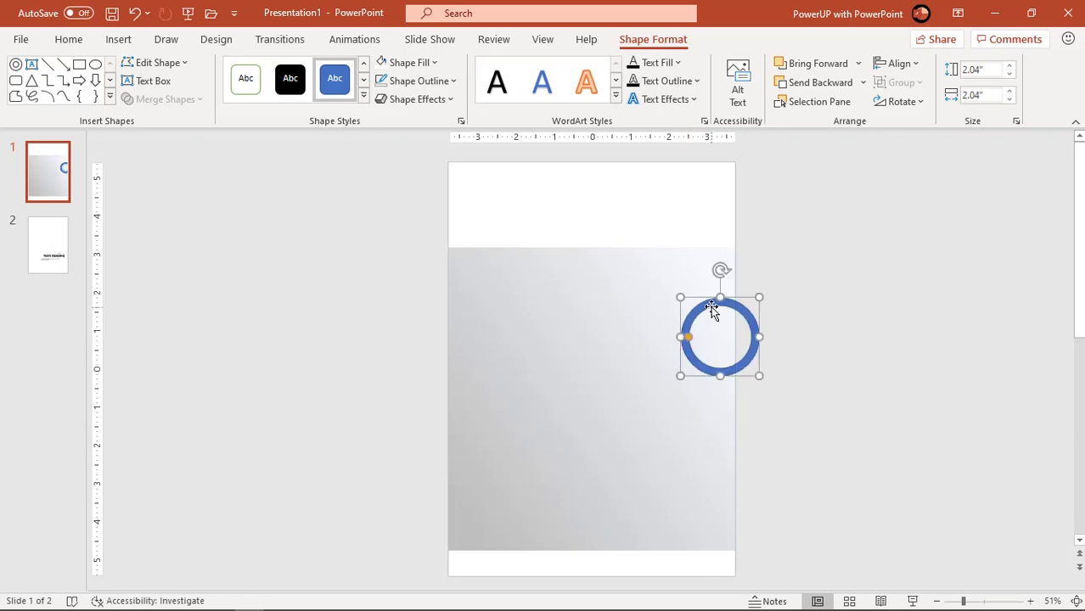
mouse_move(710, 308)
mouse_down()
mouse_move(715, 281)
mouse_move(717, 304)
mouse_up()
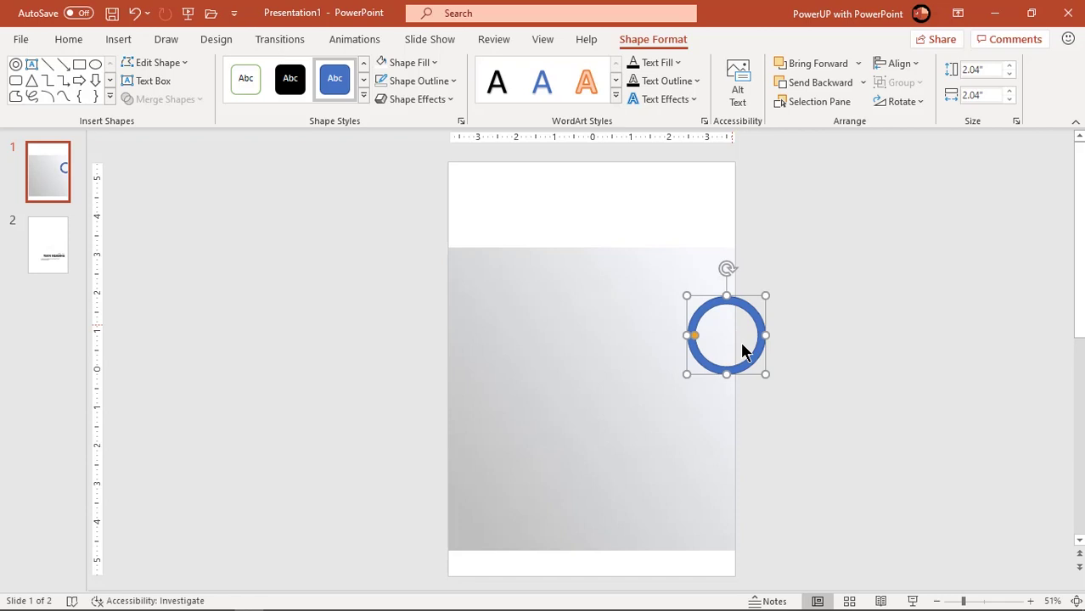
drag(767, 375, 745, 345)
Remove the donut's outline and fill it with a standard teal colour
click(439, 82)
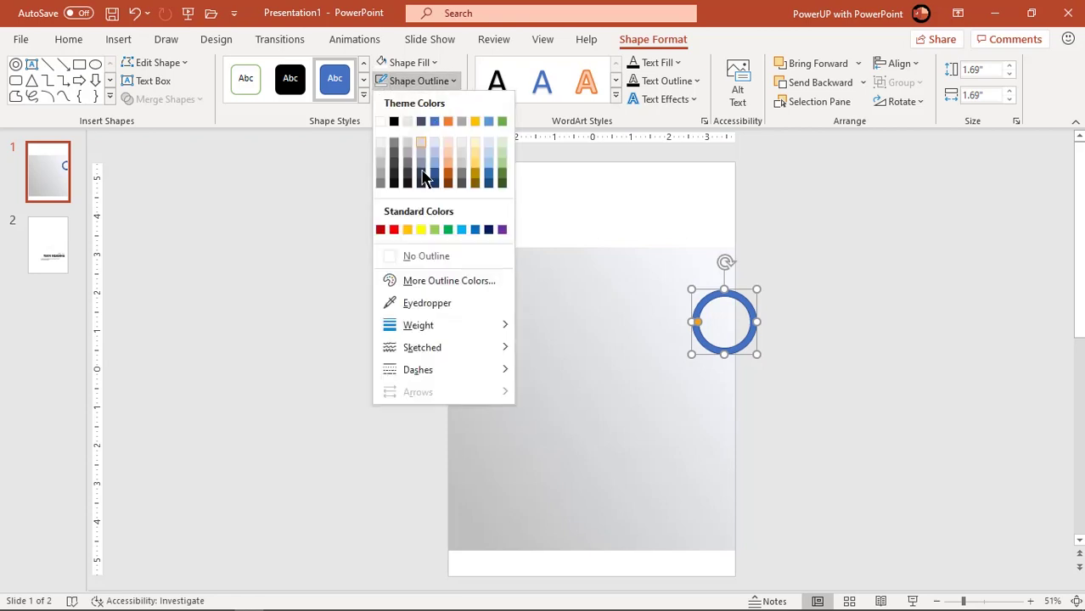
click(421, 256)
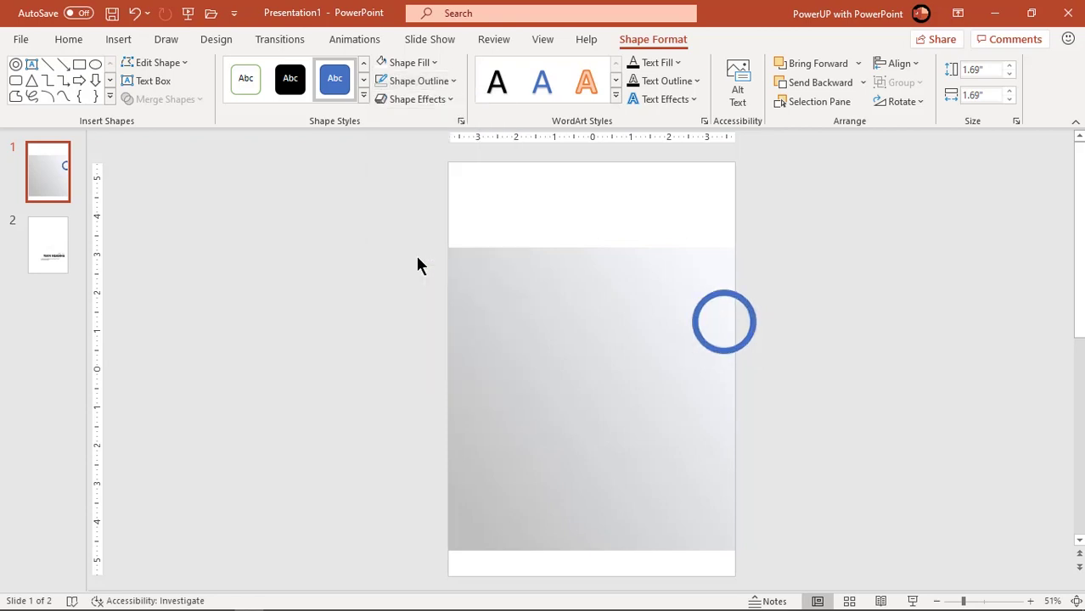
click(424, 65)
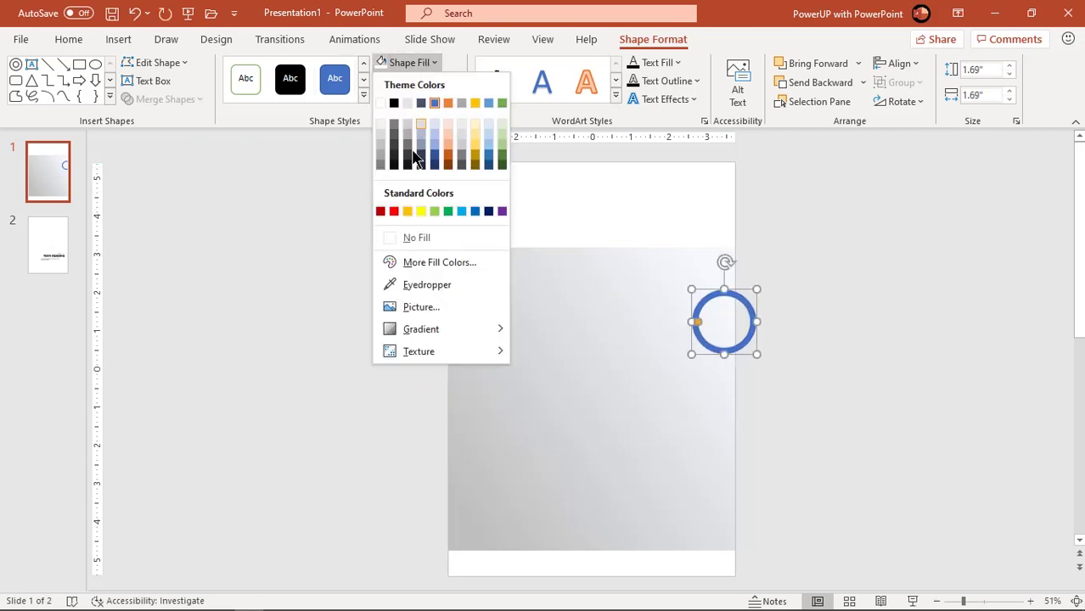
click(408, 261)
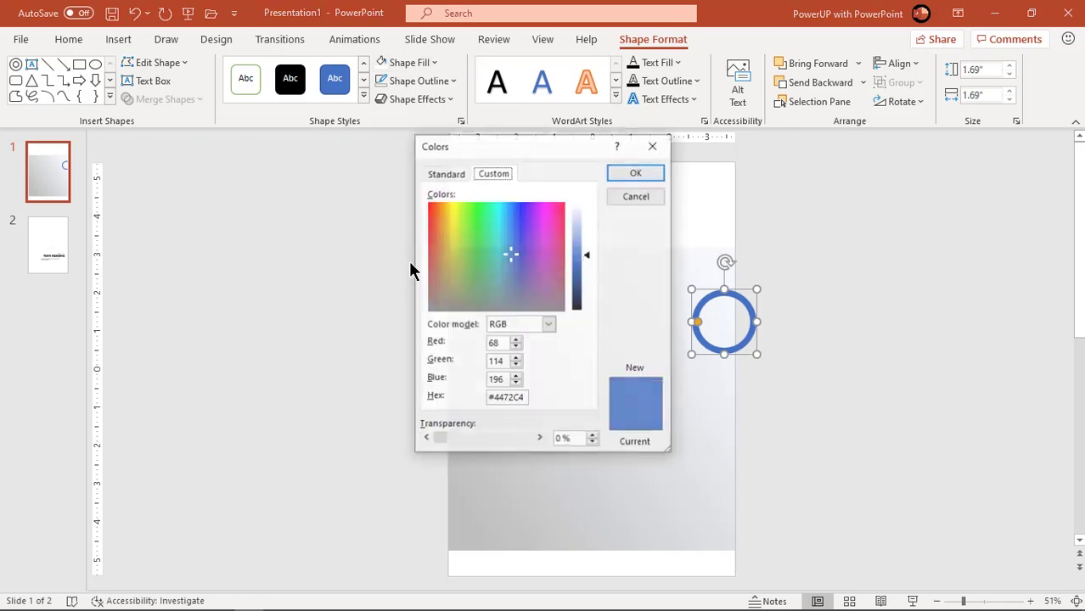
click(437, 171)
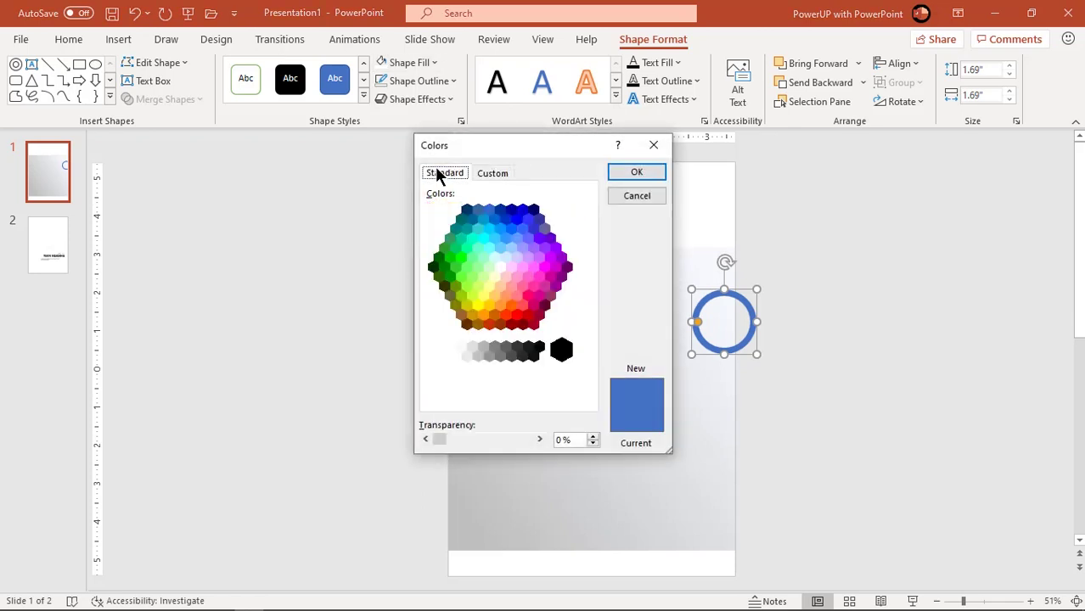
click(461, 242)
click(633, 172)
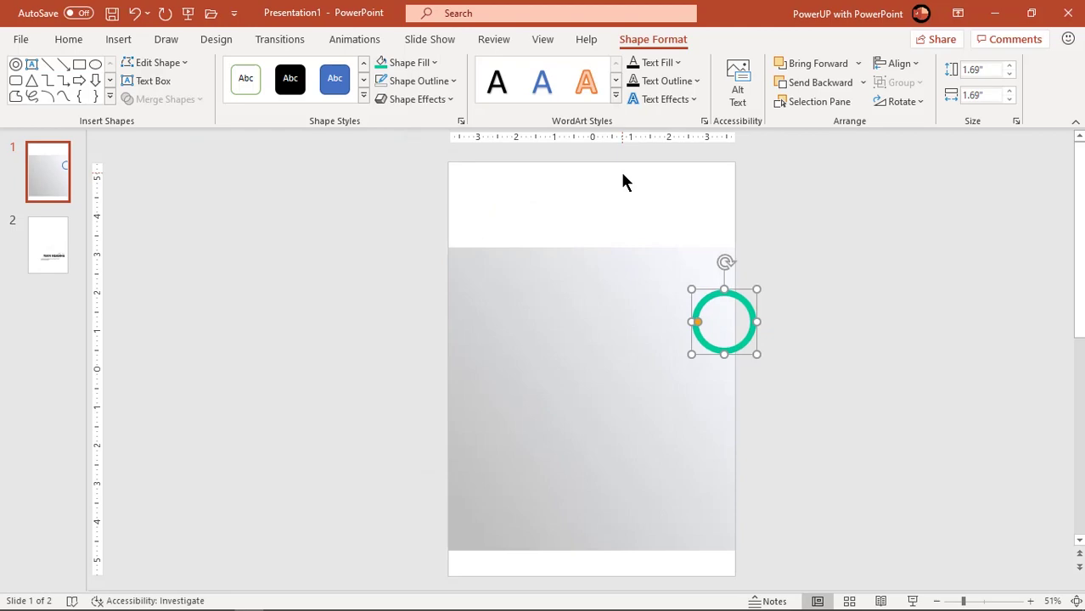
click(809, 323)
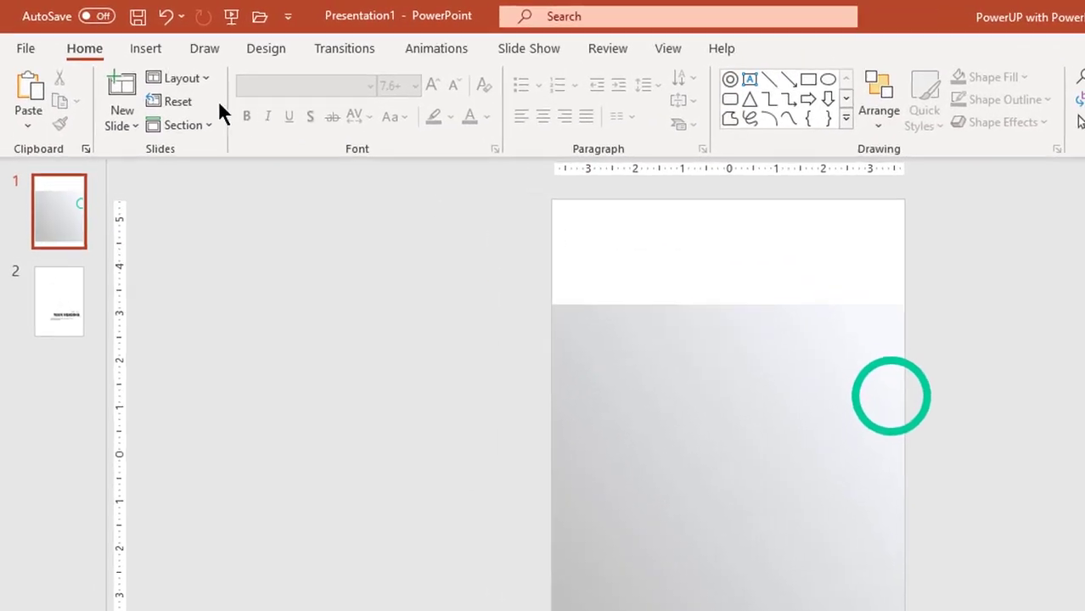
Cover the ring's overhang with a rectangle and subtract it, leaving only the ring's left half
click(143, 51)
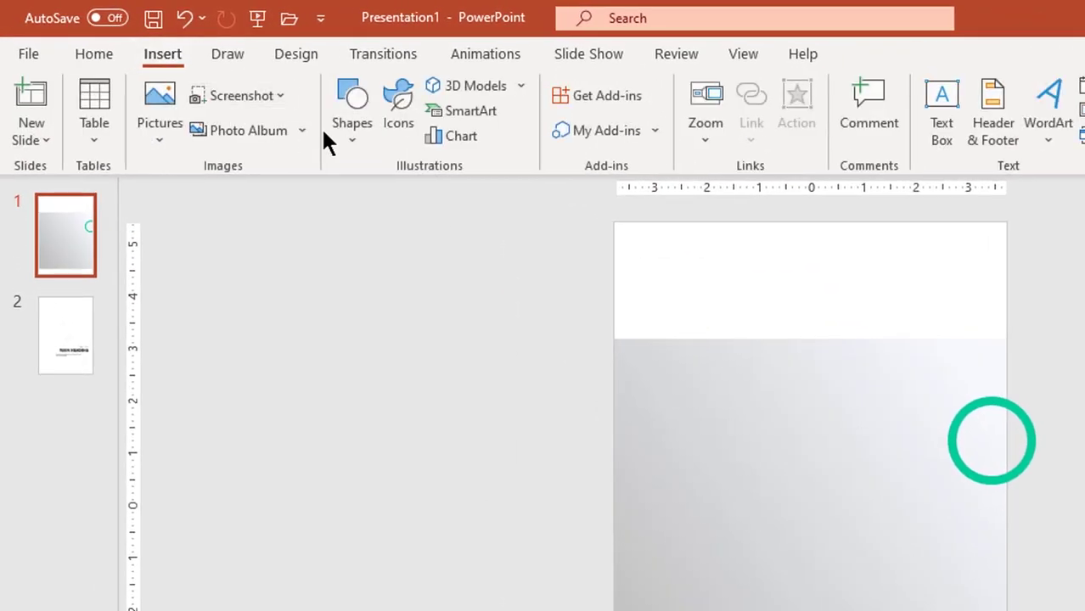
click(313, 130)
click(430, 196)
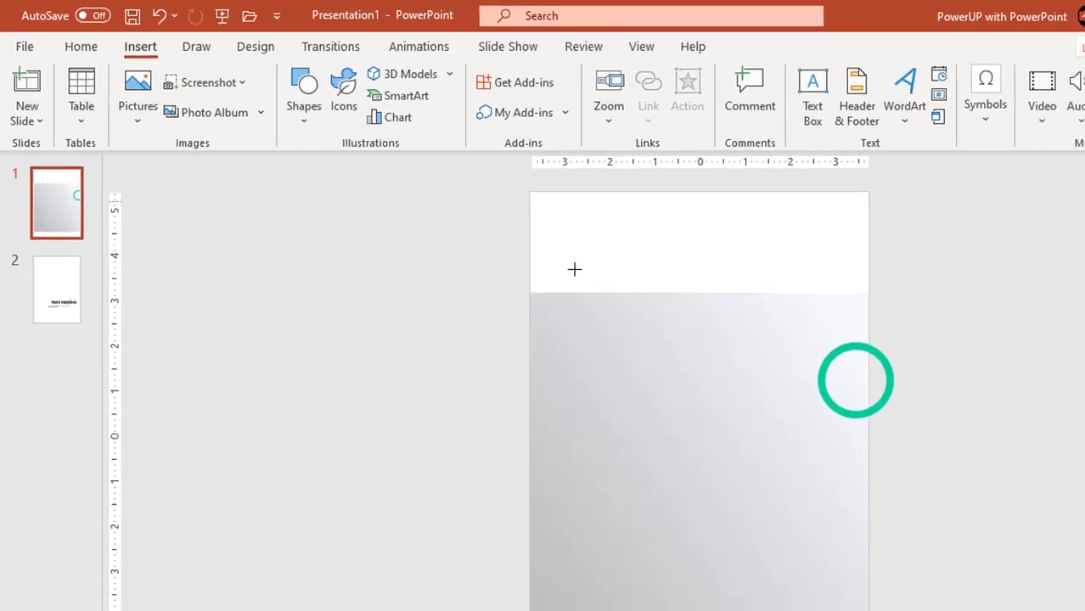
mouse_move(846, 245)
mouse_down()
mouse_move(915, 462)
mouse_move(970, 497)
mouse_up()
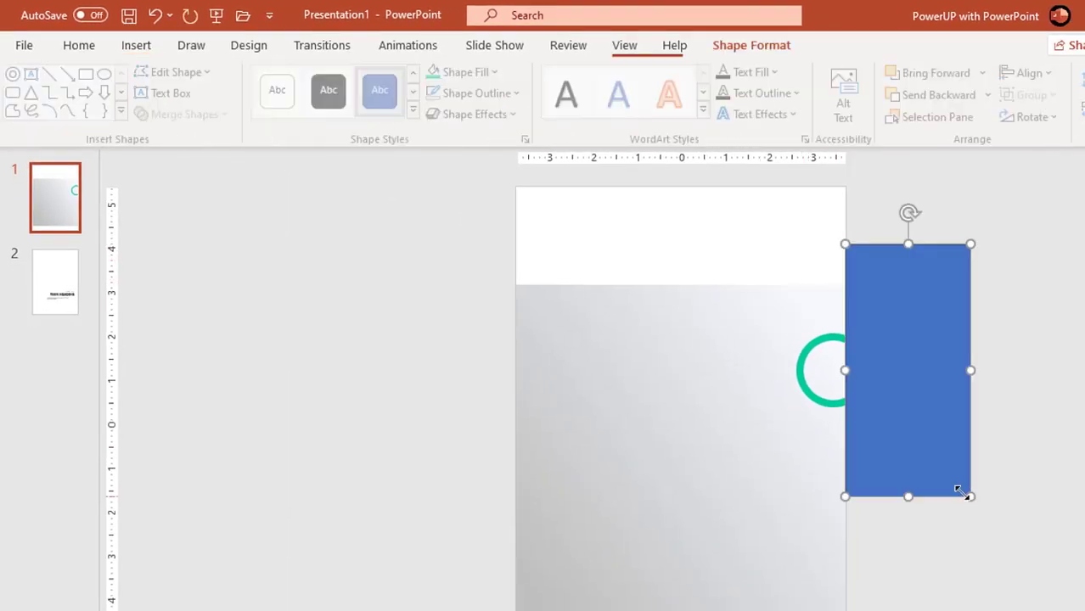
click(815, 347)
shift+click(907, 321)
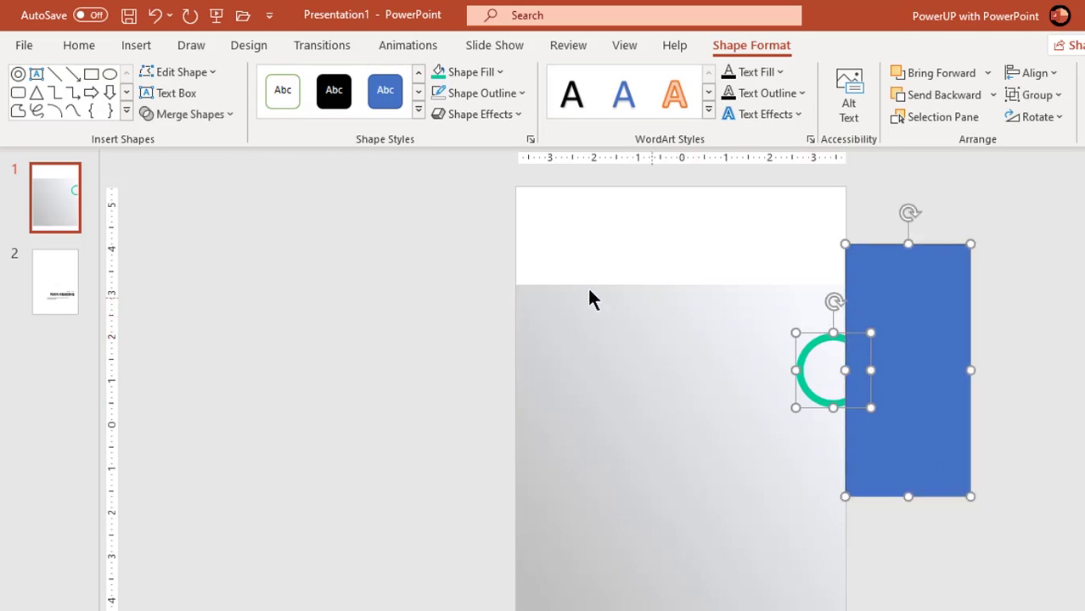
click(212, 115)
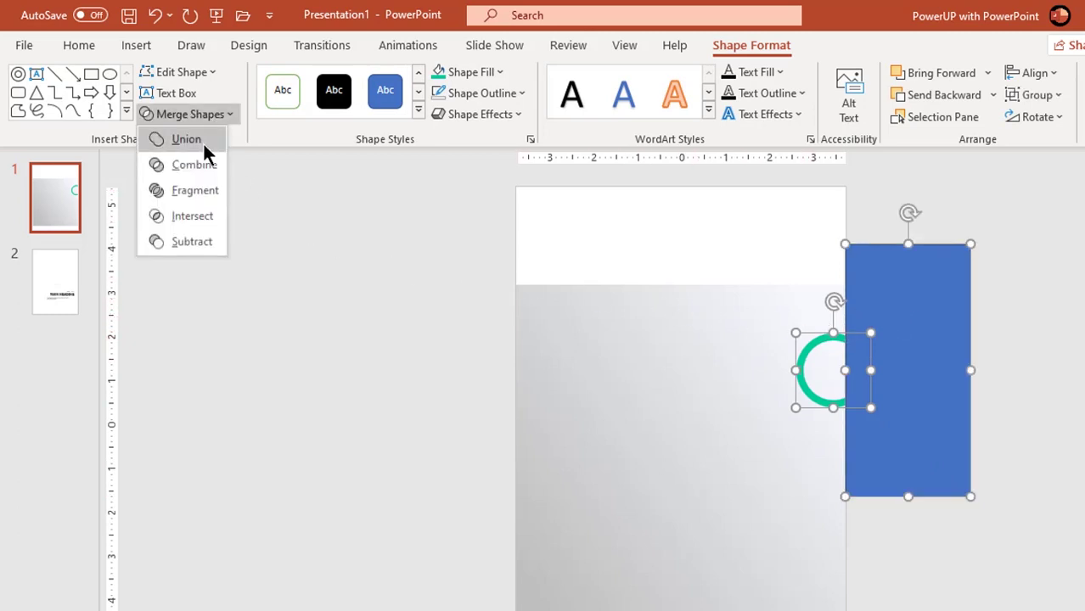
click(191, 241)
click(279, 369)
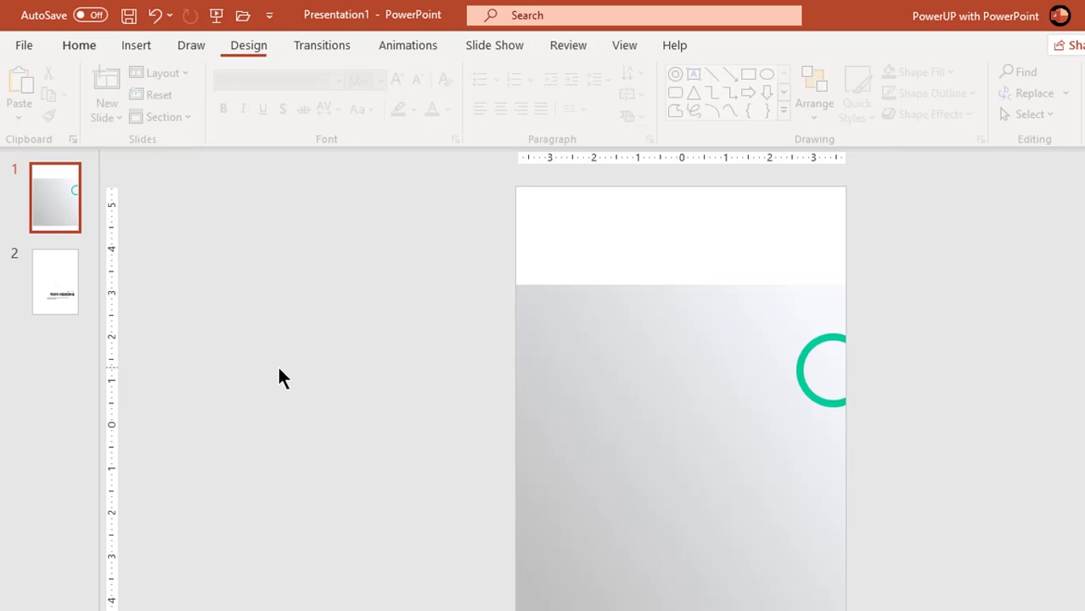
Draw a 3.15-inch donut mid-slide, thin its band, and remove its outline
click(138, 45)
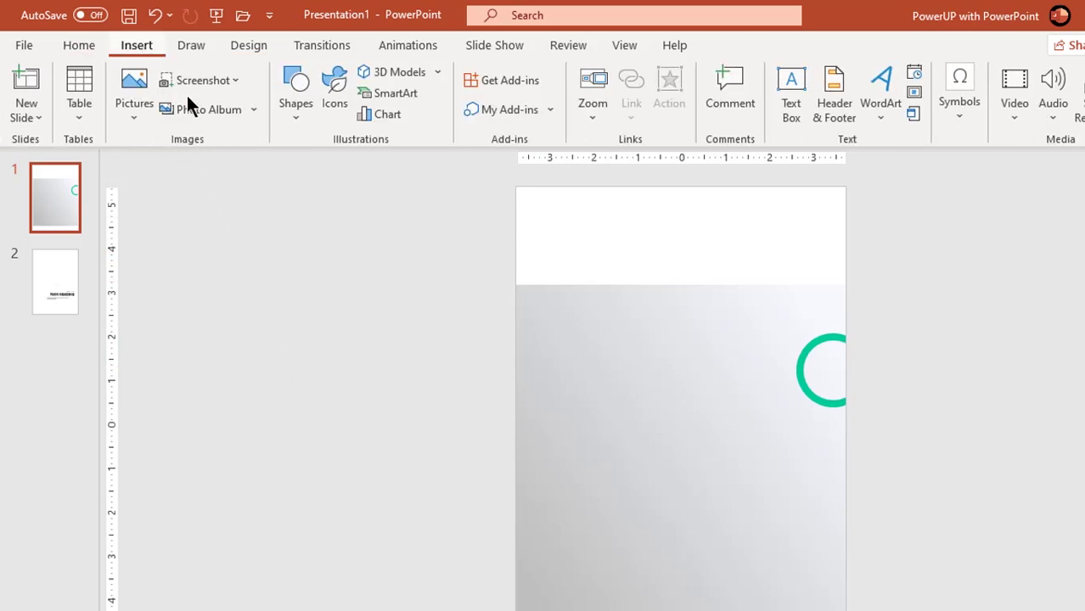
click(291, 124)
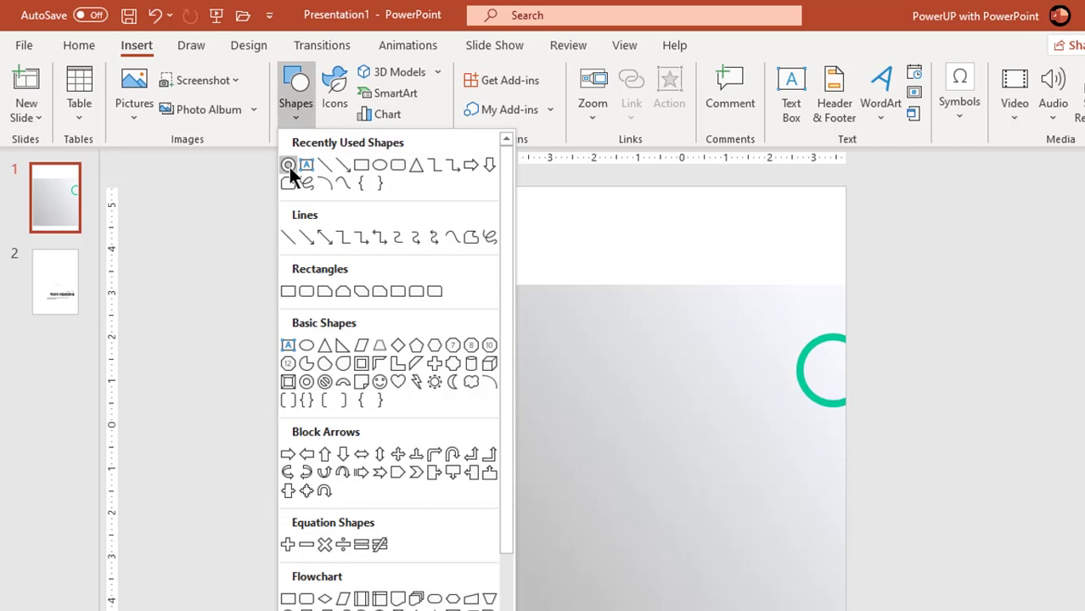
click(288, 165)
drag(627, 376, 767, 512)
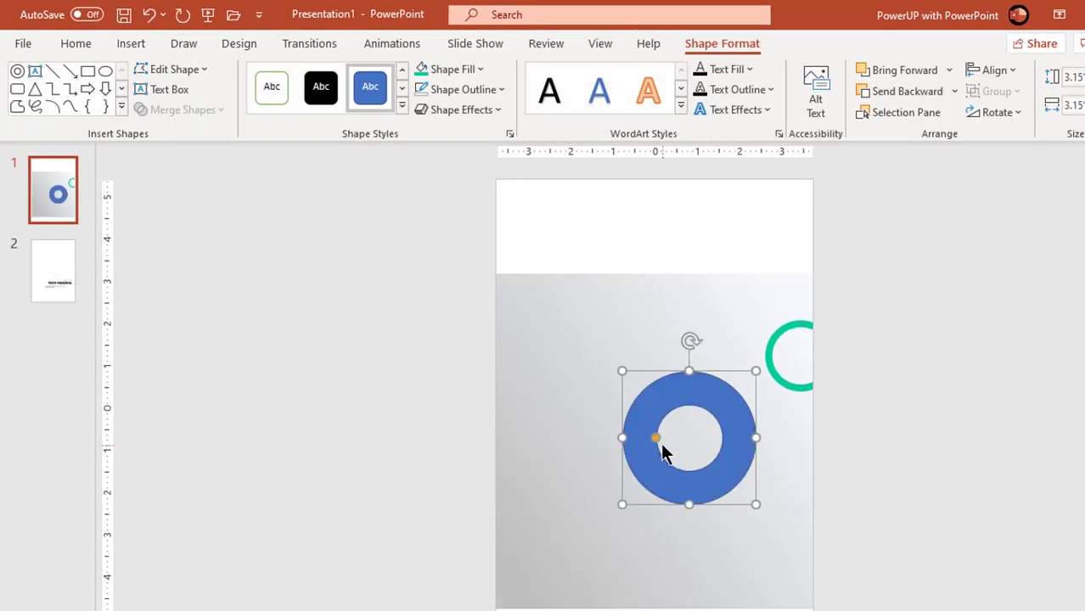
drag(655, 438, 637, 442)
drag(723, 456, 713, 451)
drag(625, 438, 628, 438)
click(478, 92)
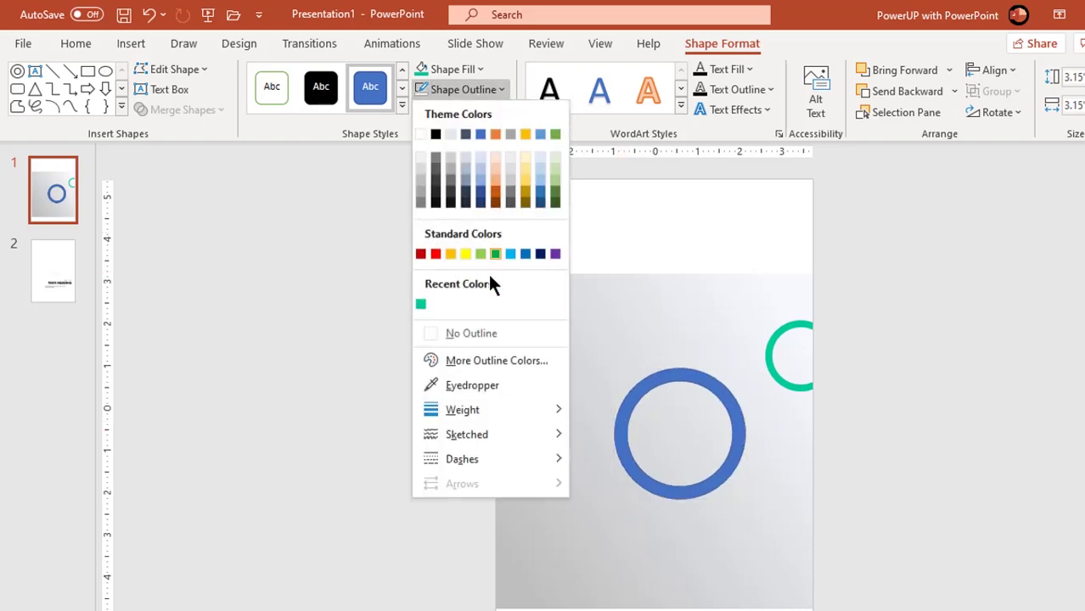
click(436, 337)
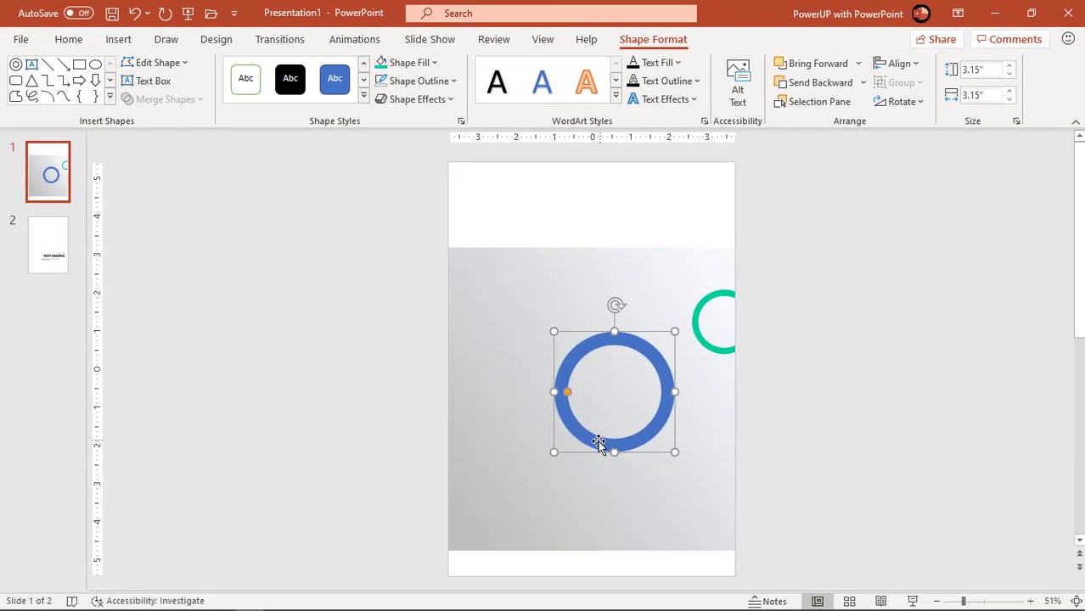
right_click(598, 443)
Give the central ring a gradient fill with a green first stop at 7%
click(649, 405)
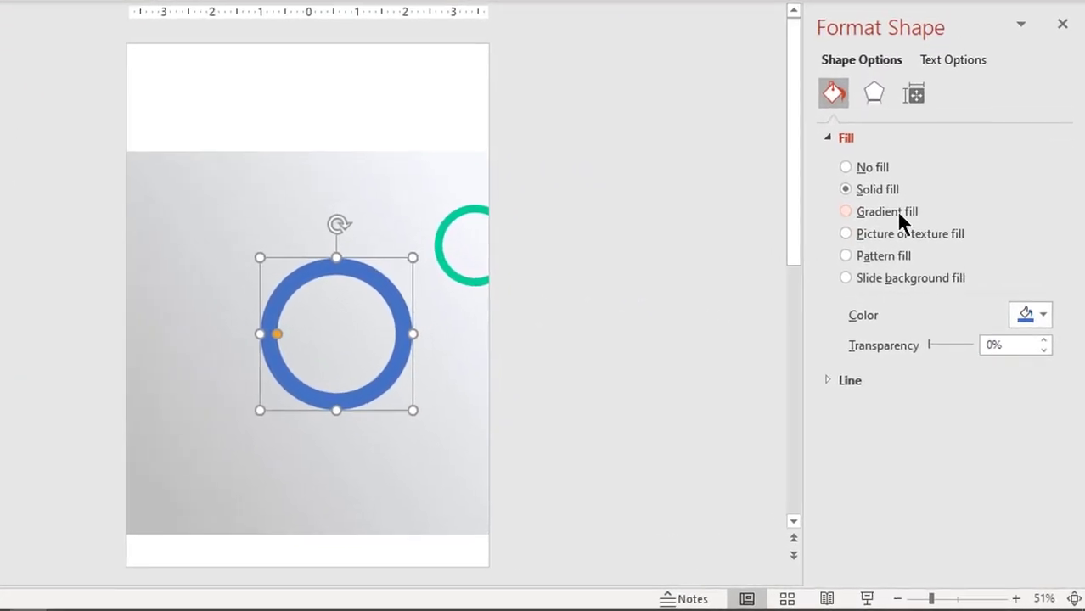
click(924, 275)
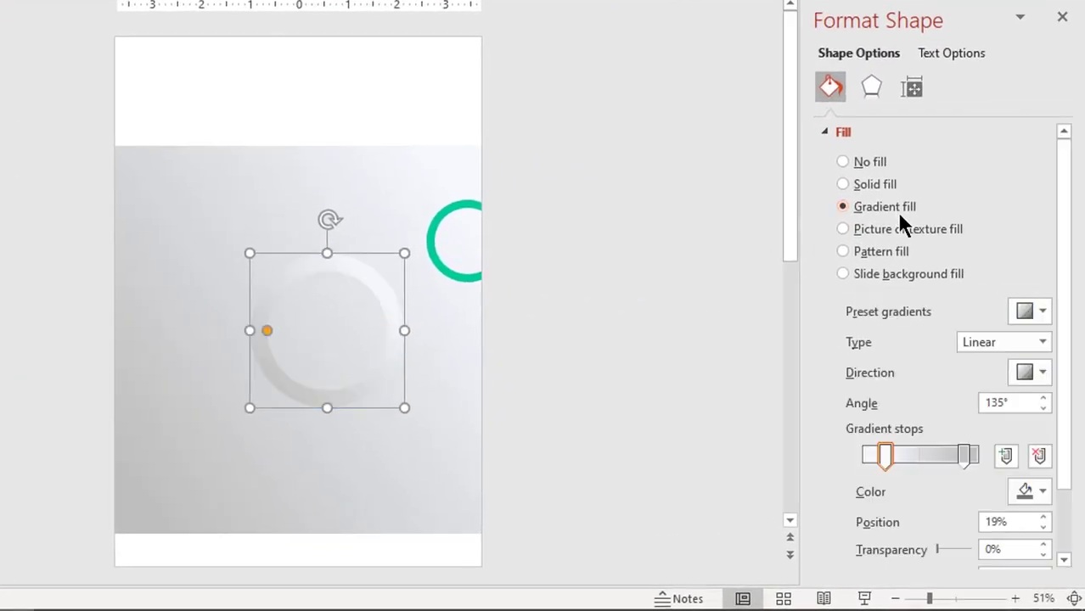
drag(881, 456, 870, 455)
click(1034, 491)
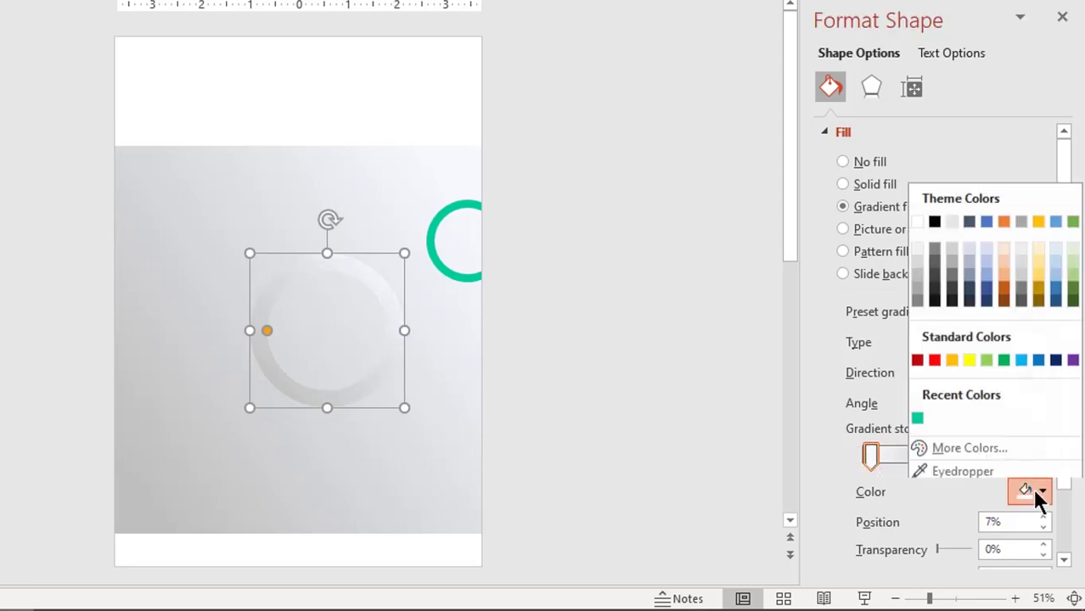
click(968, 447)
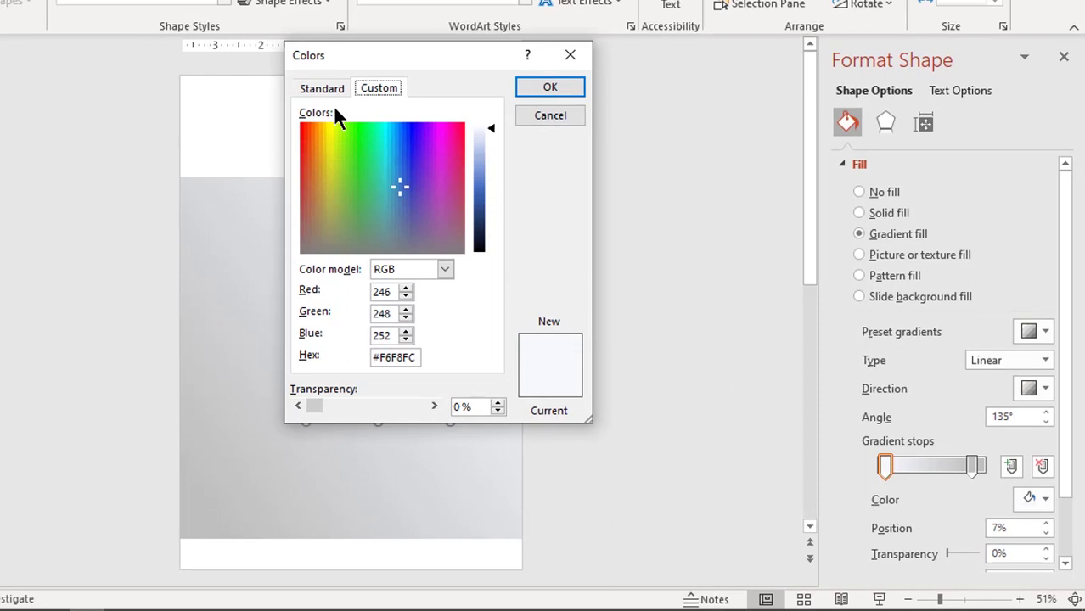
click(324, 84)
drag(371, 51, 633, 82)
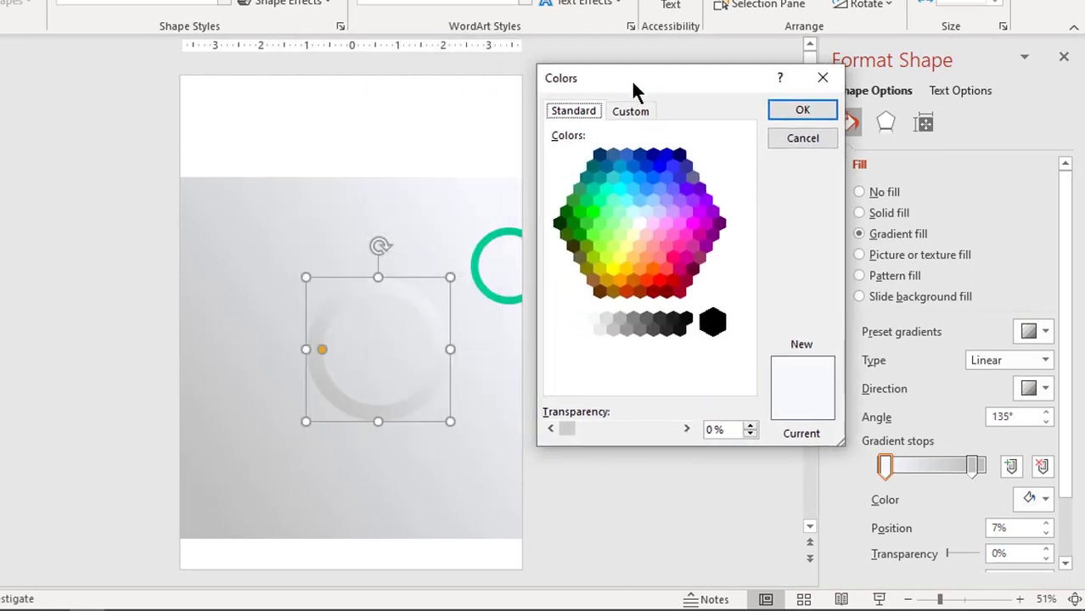
click(587, 201)
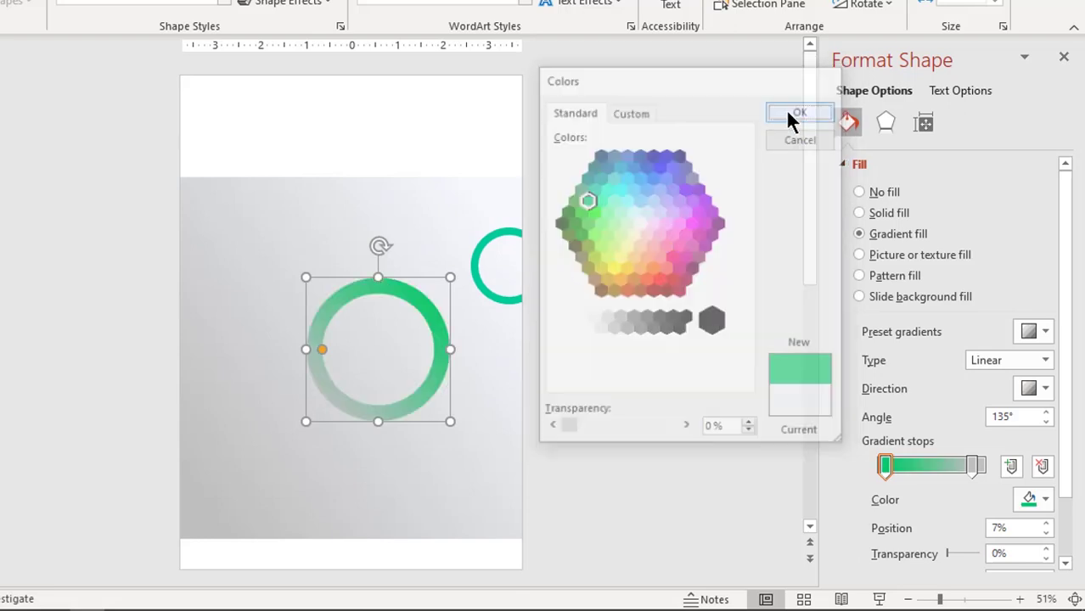
Set the right gradient stop to dark teal and move it to 100%
click(974, 466)
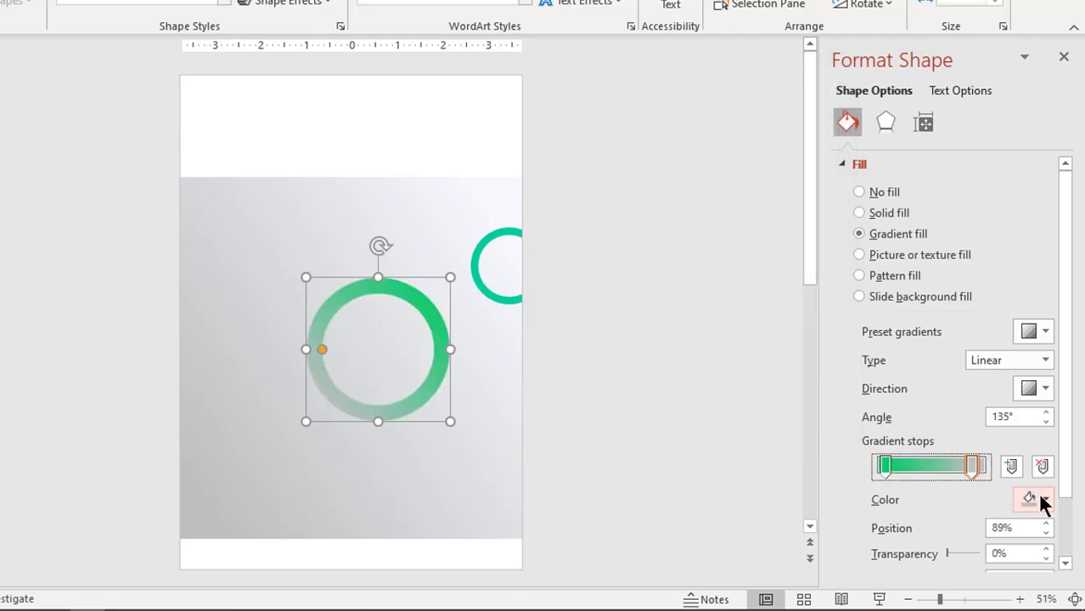
click(1046, 500)
click(999, 473)
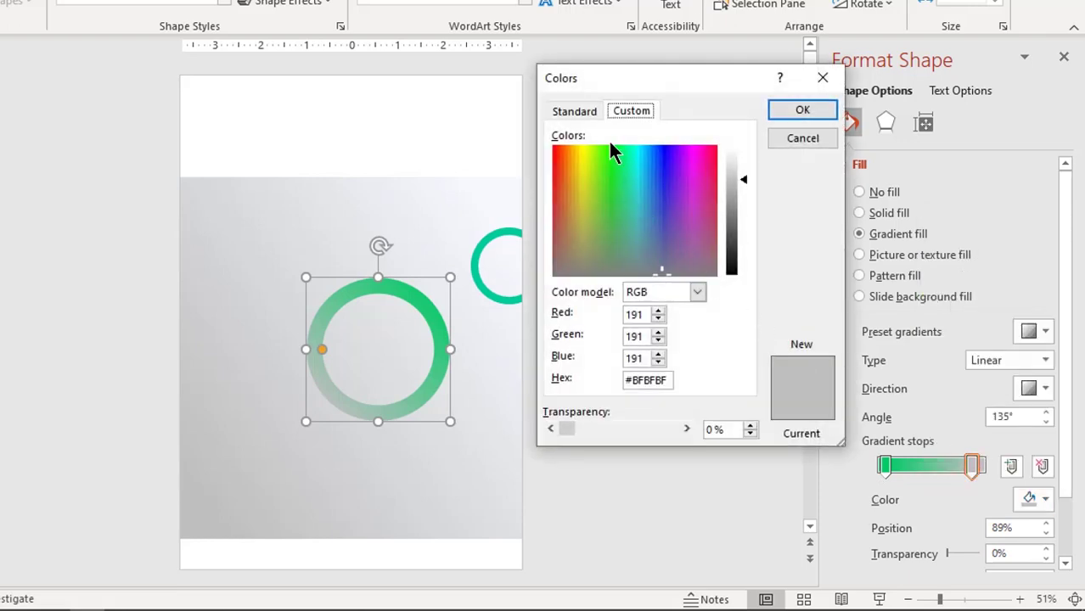
click(586, 112)
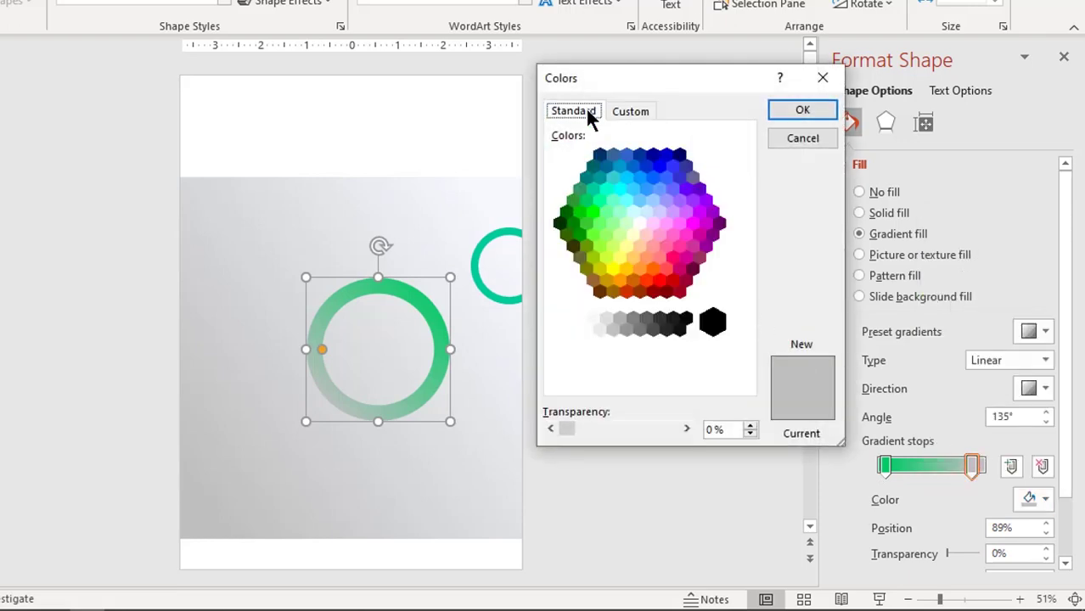
click(586, 176)
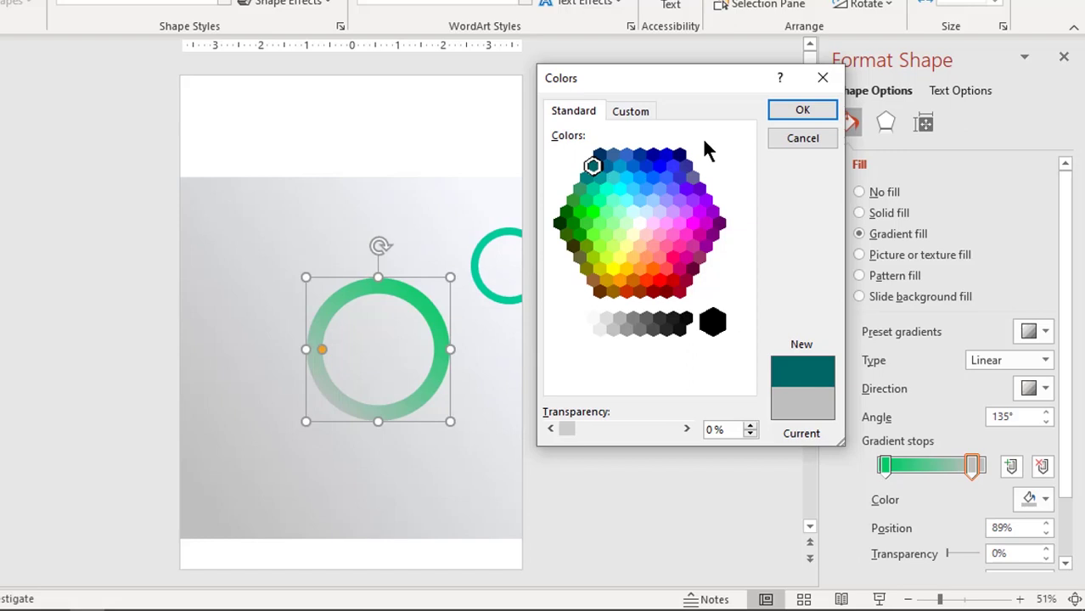
click(802, 109)
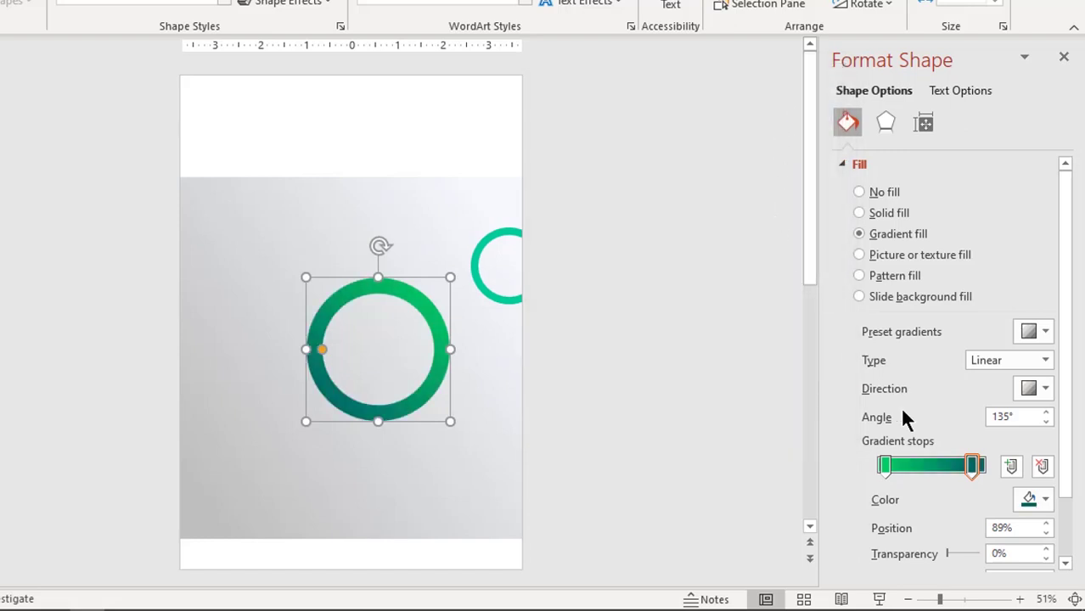
drag(975, 465, 1000, 474)
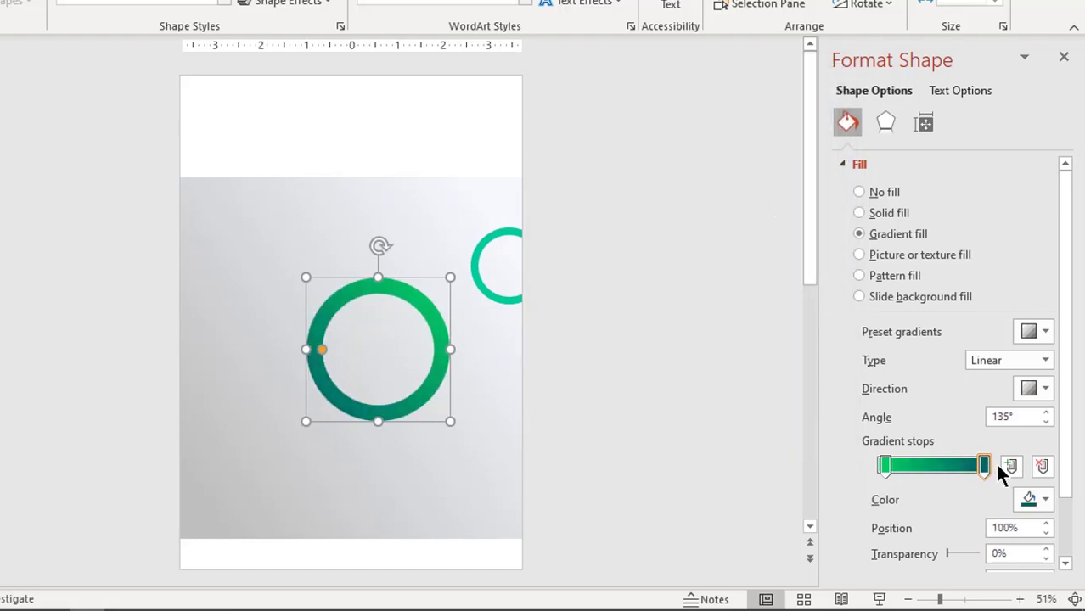
Recolour the left gradient stop a darker teal
click(888, 466)
click(1032, 498)
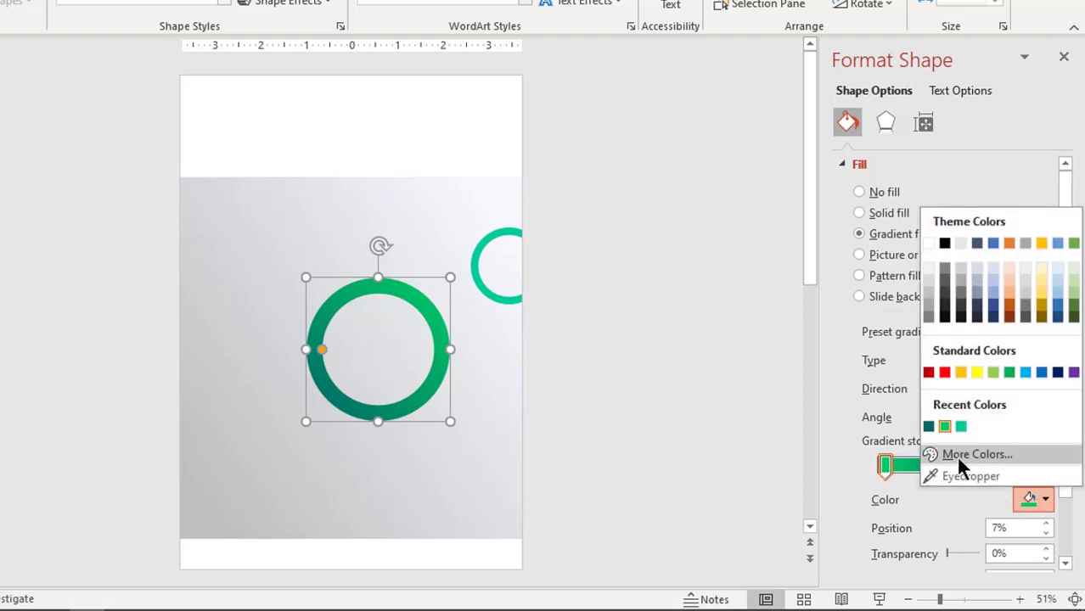
click(955, 454)
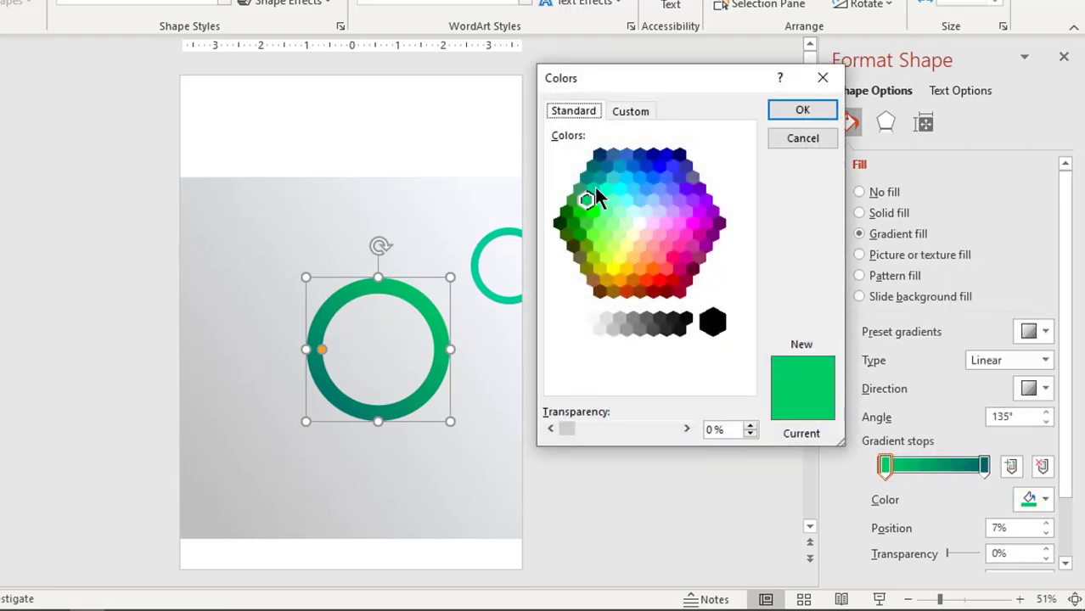
click(593, 190)
click(600, 178)
click(800, 111)
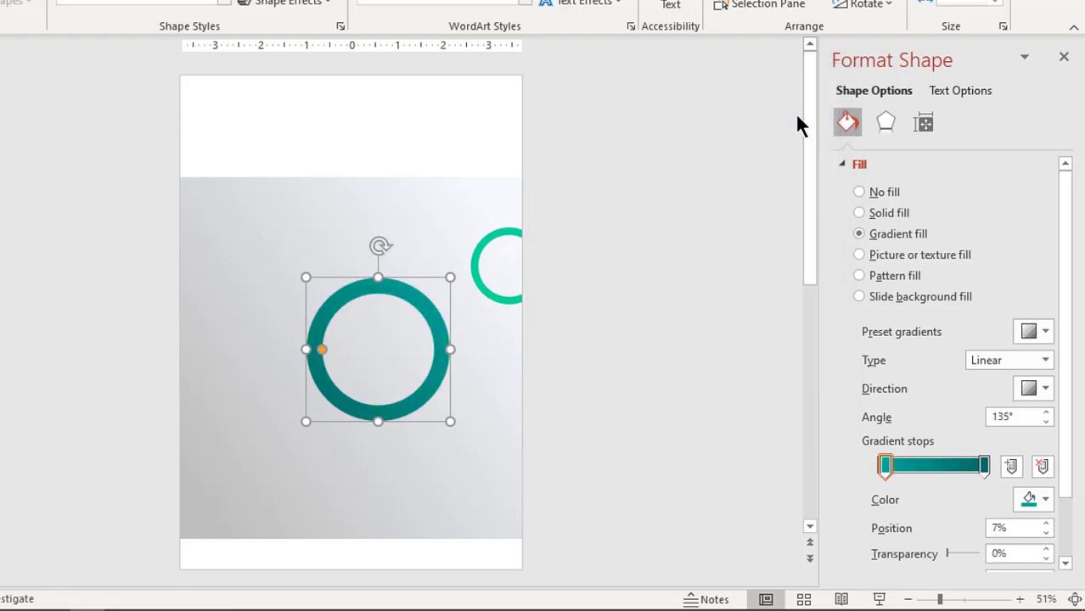
Fill the small trimmed ring at the right edge with teal
click(508, 305)
click(1037, 331)
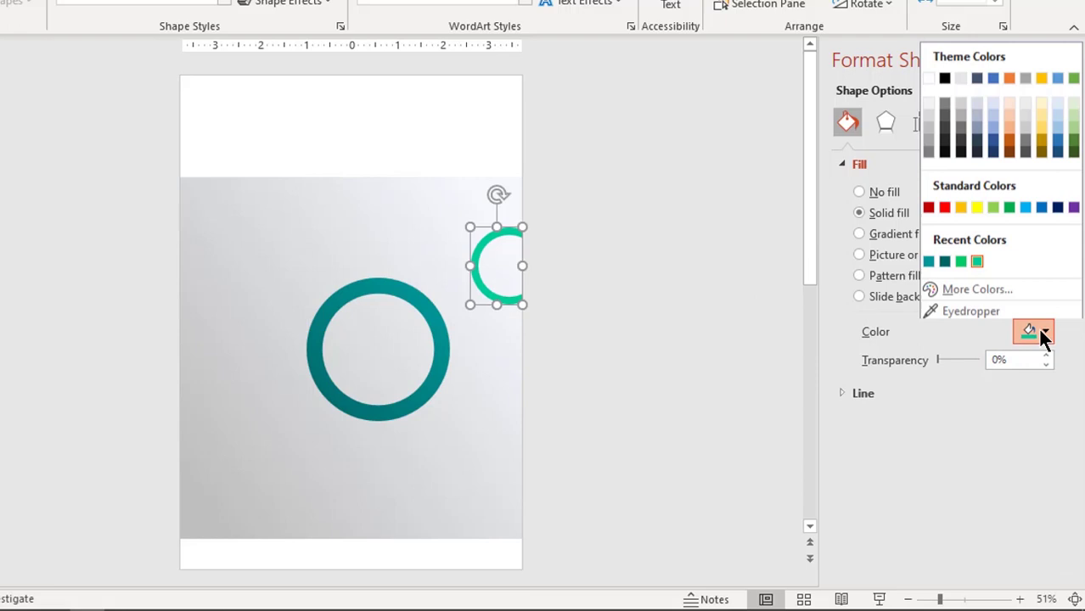
click(964, 283)
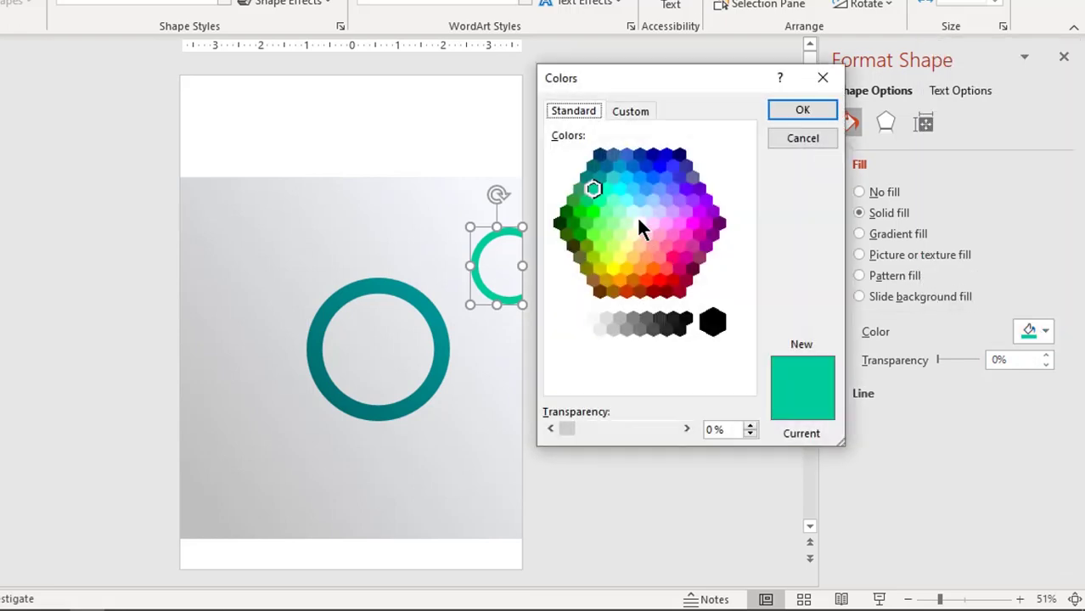
click(578, 189)
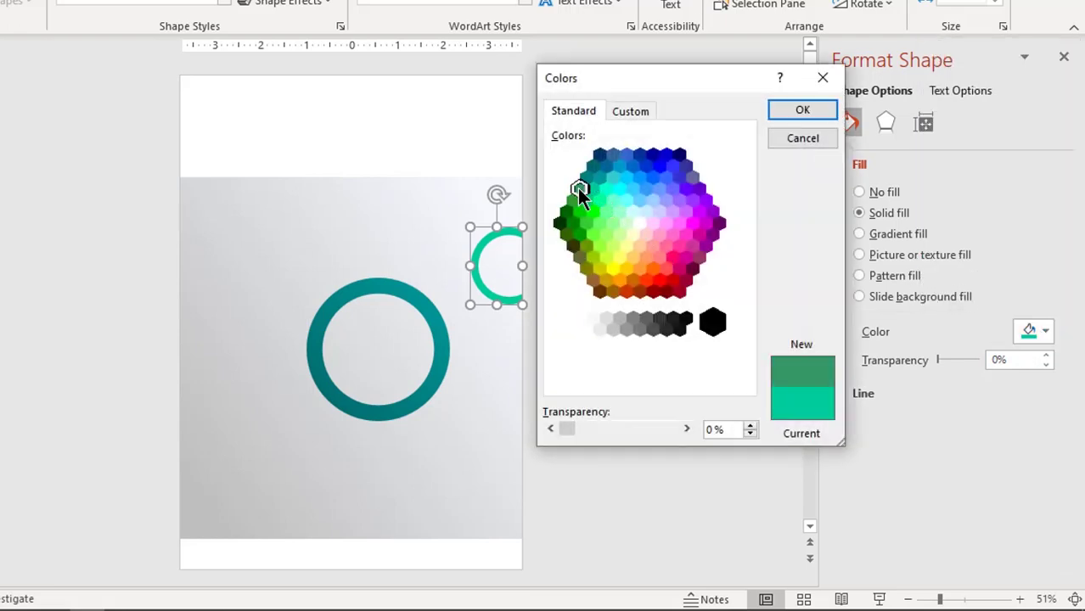
click(600, 179)
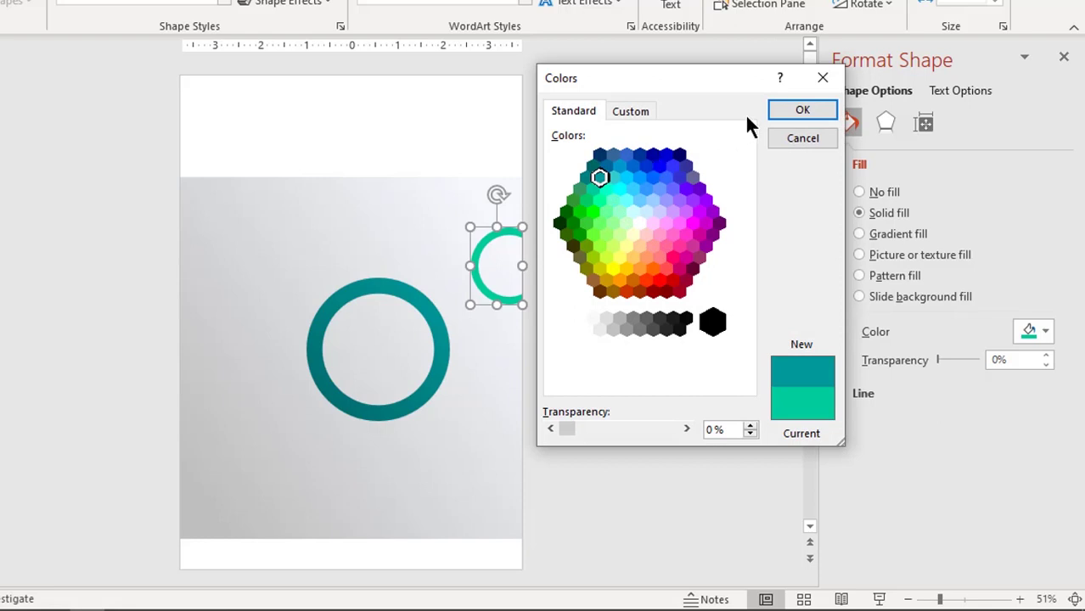
click(811, 109)
click(688, 252)
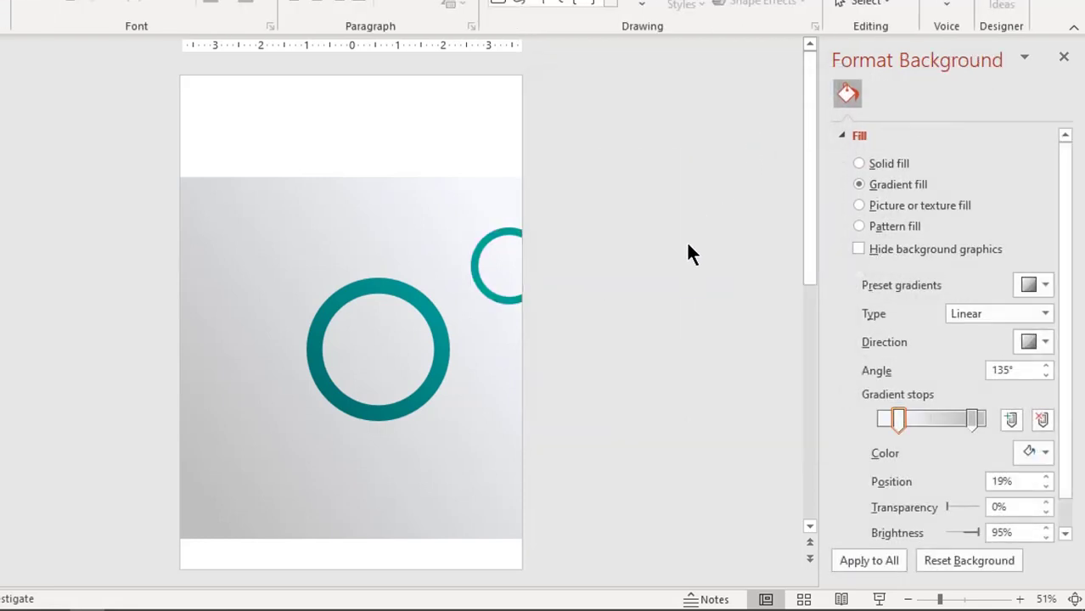
Move the central ring's gradient stops inward to about 38% and 91%
click(445, 373)
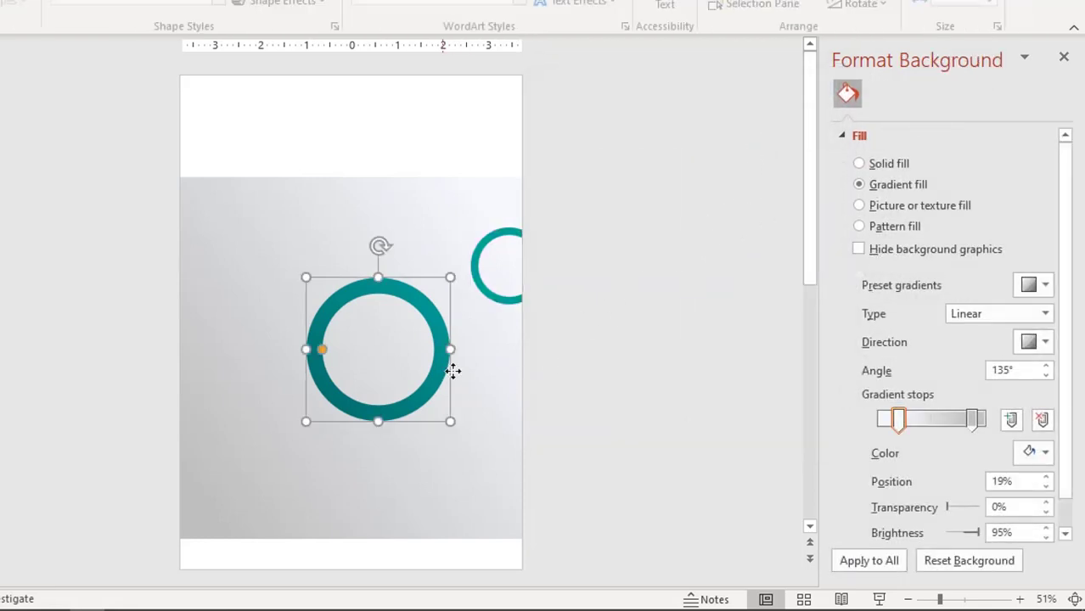
click(982, 466)
drag(982, 467, 976, 468)
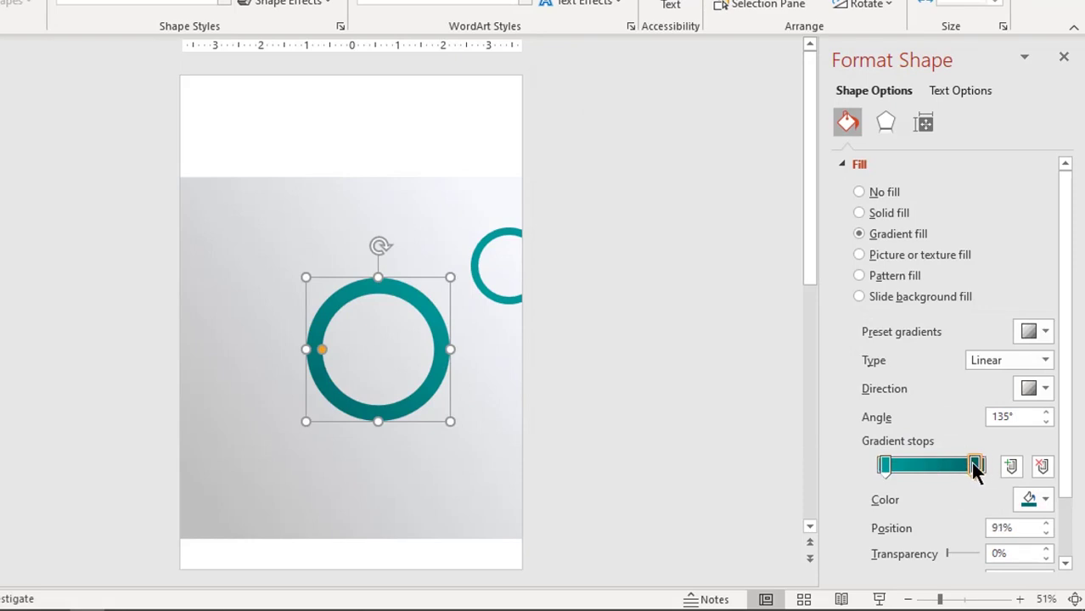
drag(885, 466, 919, 473)
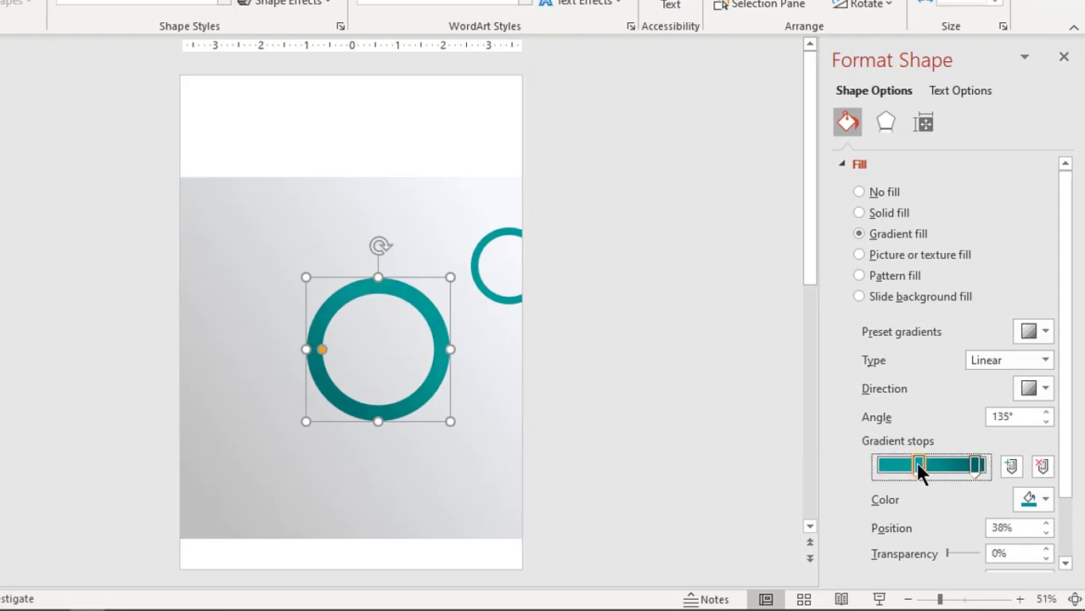
click(594, 426)
click(417, 402)
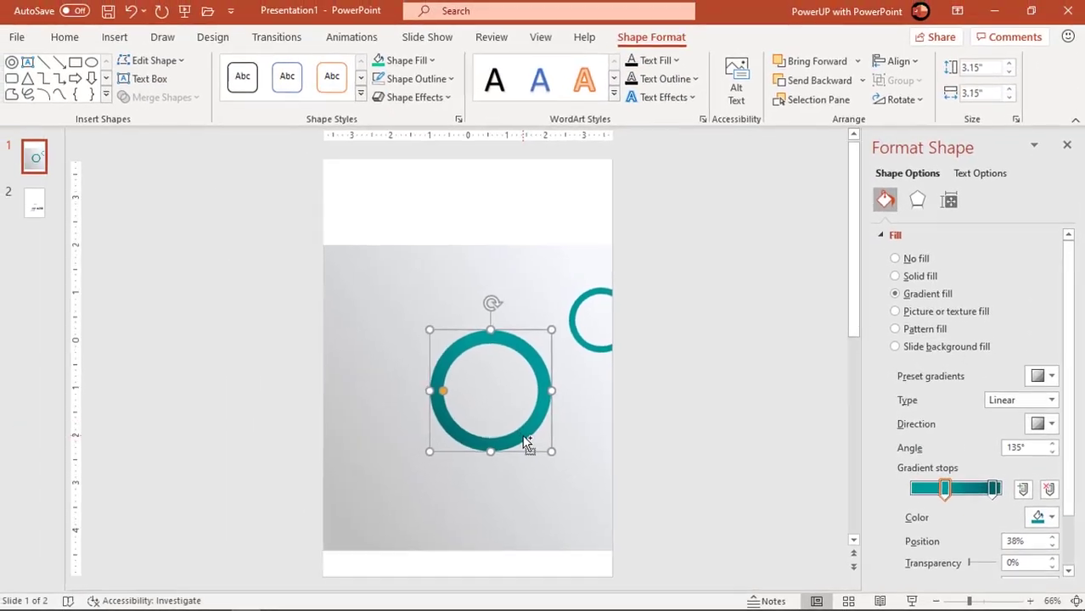
ctrl+scroll(420, 412, up, 5)
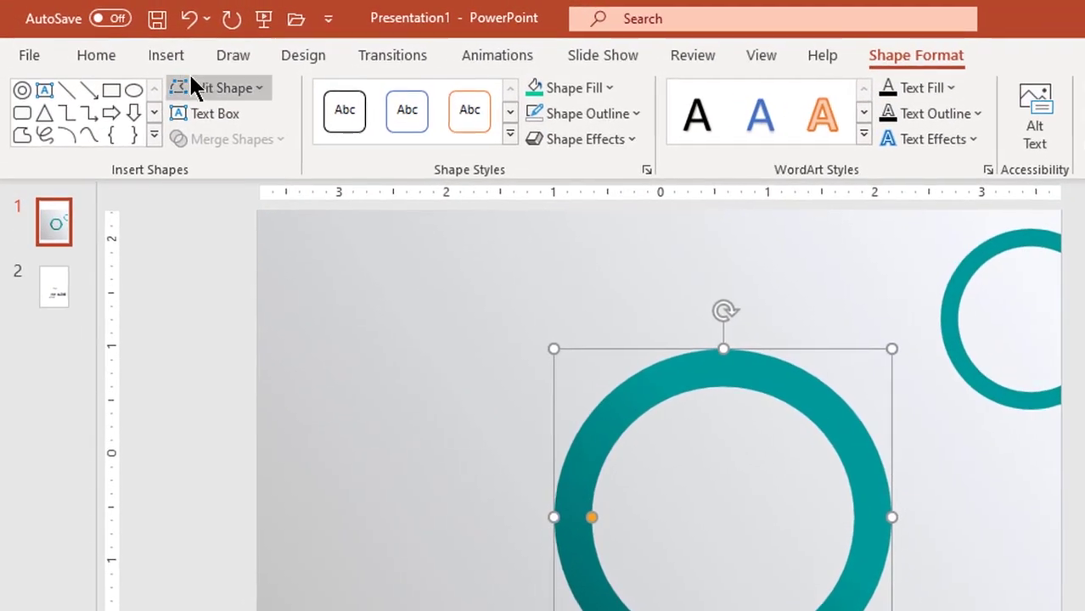
Draw a 2.48" oval centred inside the large teal ring's inner edge and set it to No Fill
click(118, 39)
click(358, 145)
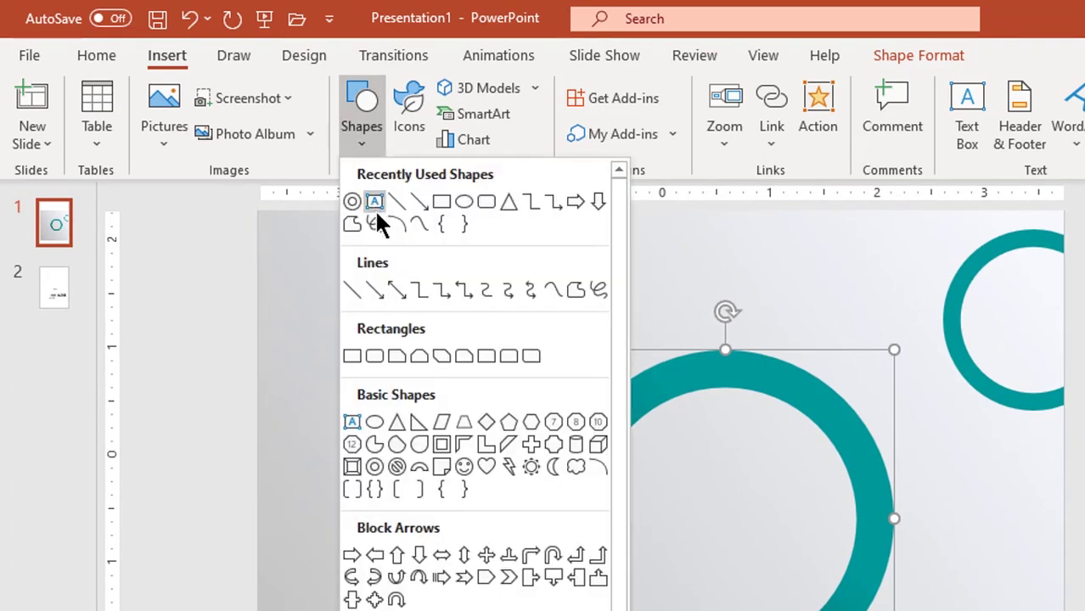
click(461, 211)
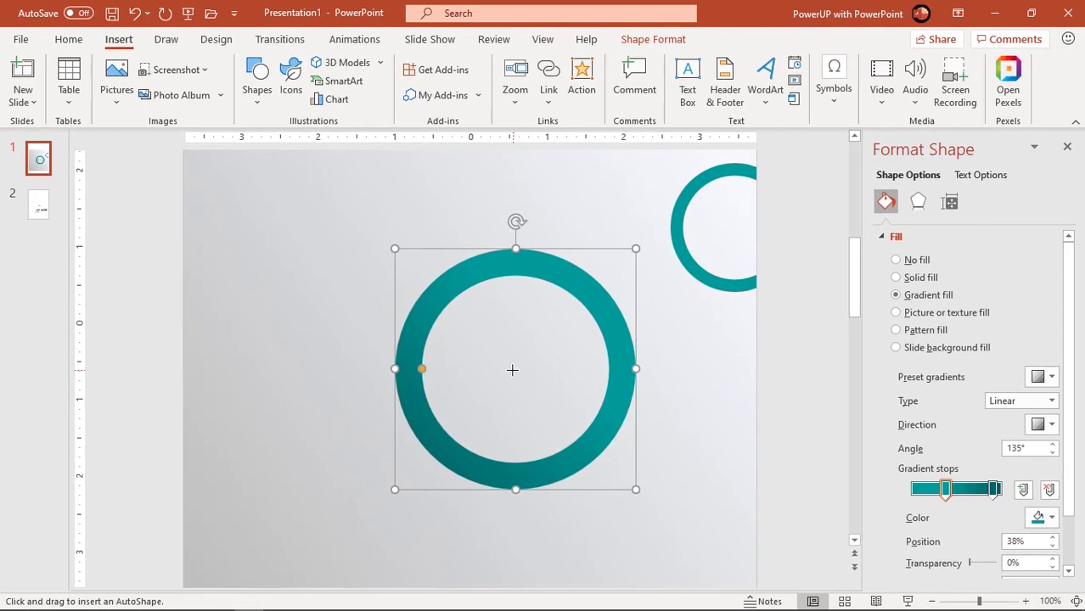
drag(722, 521, 786, 576)
drag(557, 408, 582, 427)
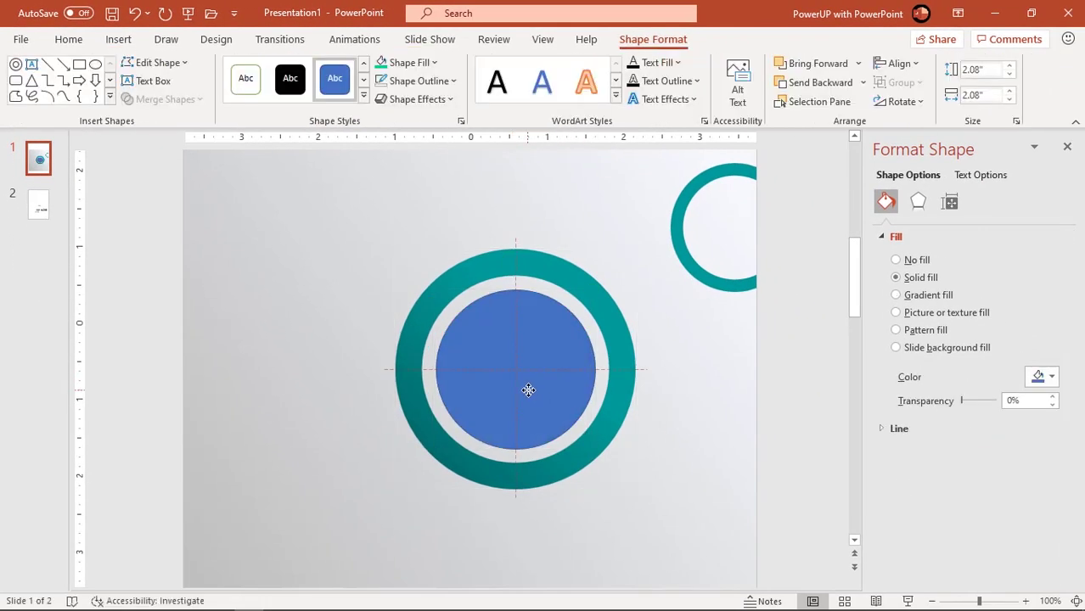
drag(530, 390, 530, 389)
drag(593, 450, 609, 455)
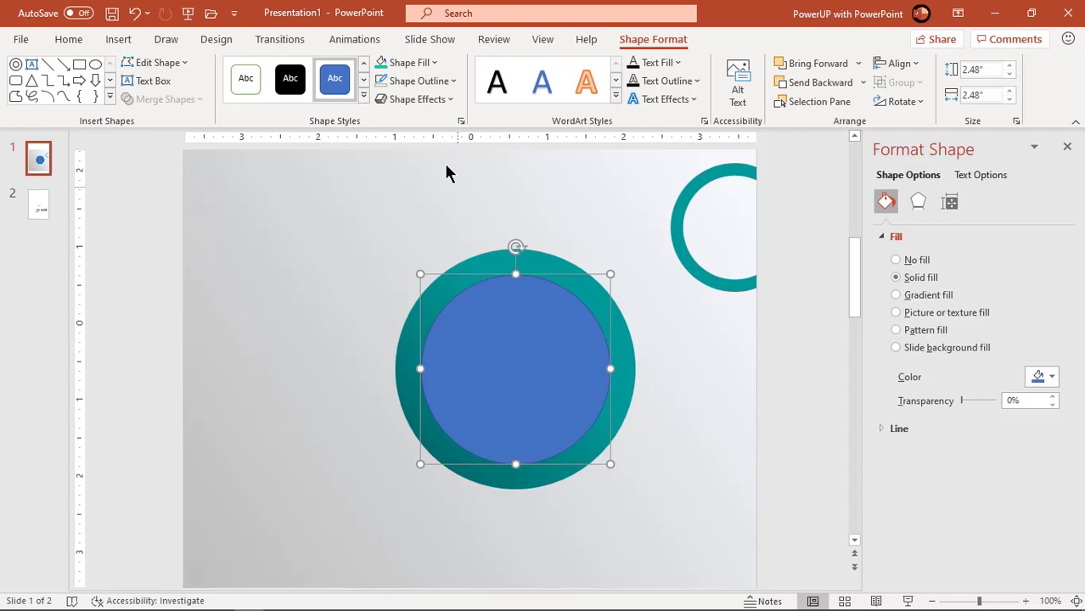
click(415, 68)
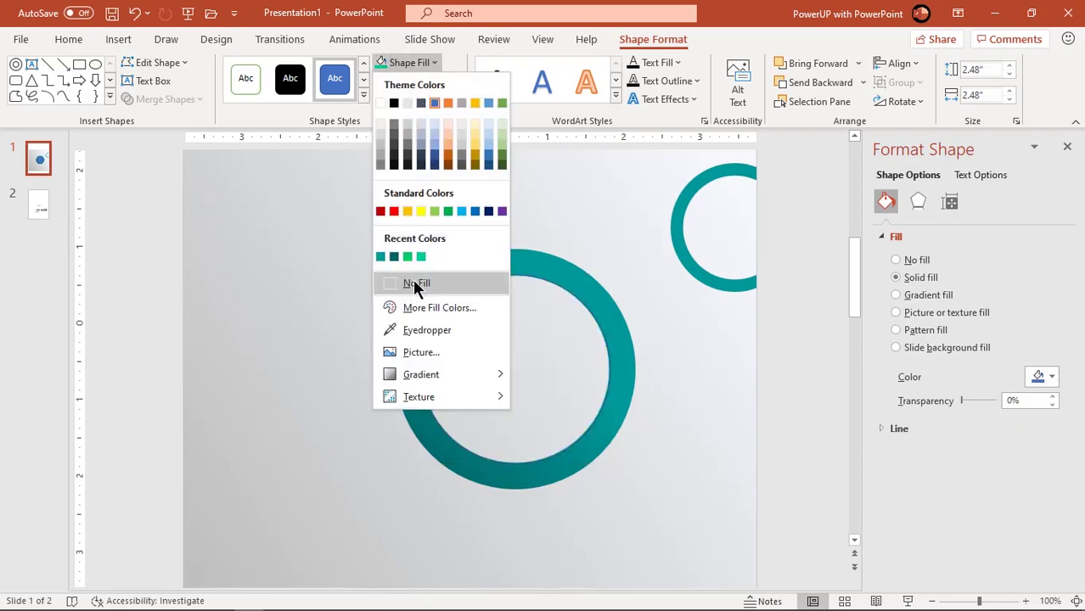
click(414, 283)
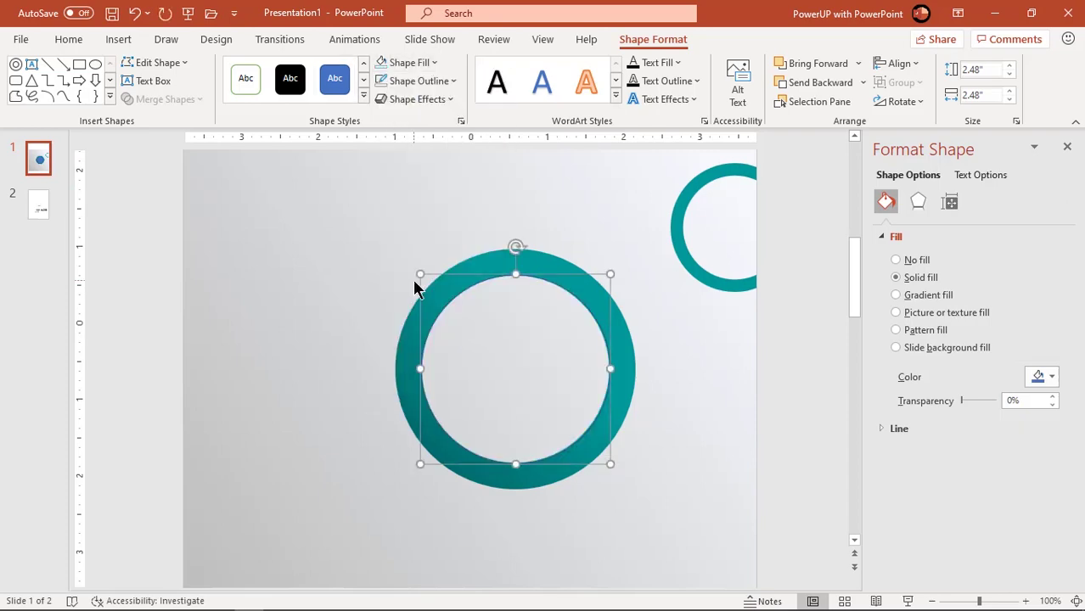
Switch the ring's outline to a gradient line and remove the two middle gradient stops
click(883, 236)
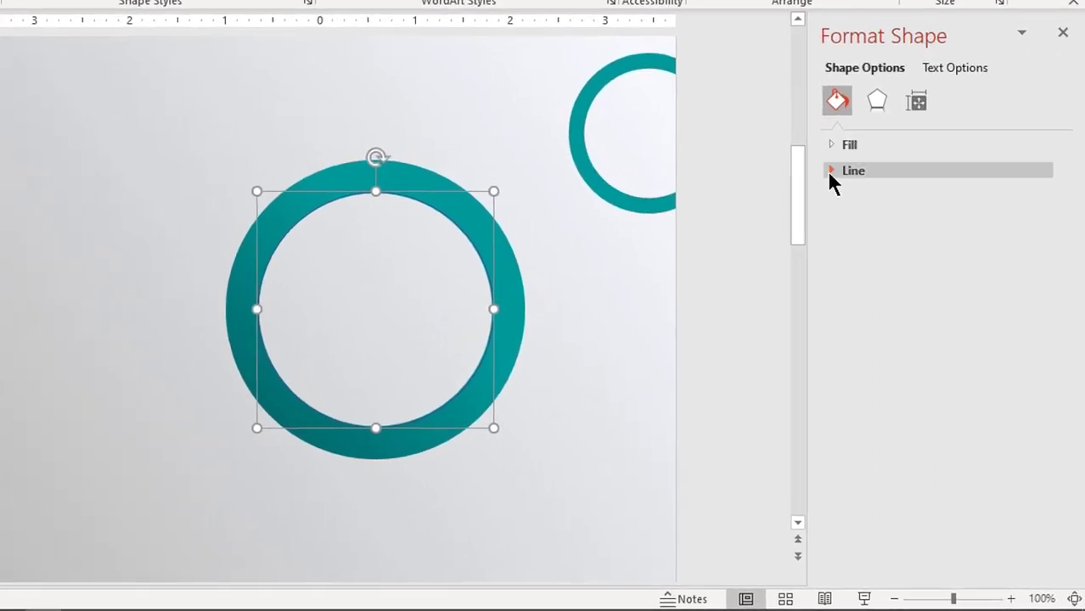
click(849, 194)
click(878, 242)
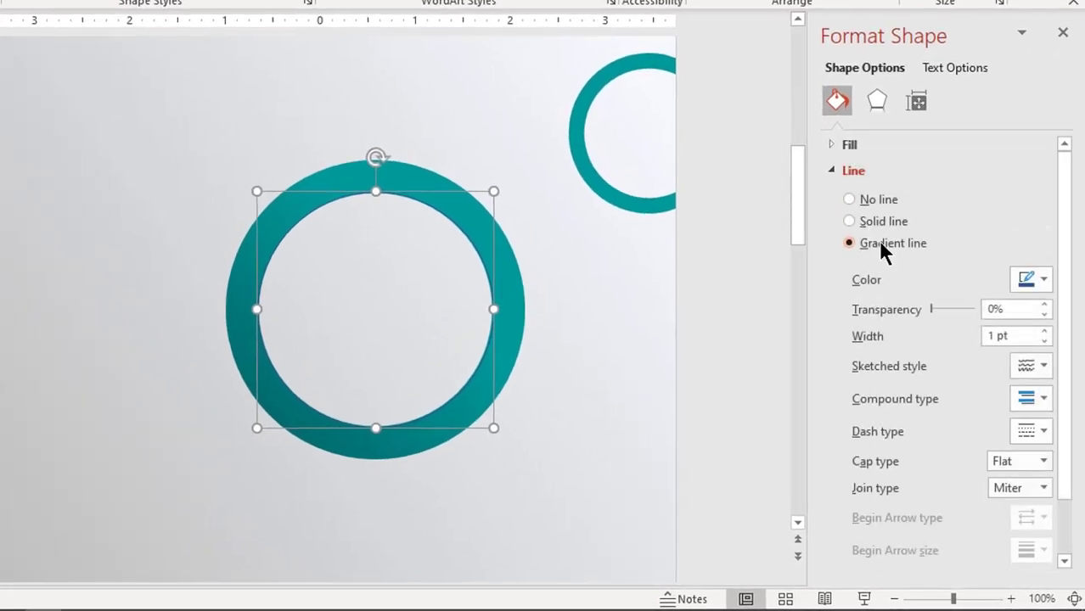
click(960, 420)
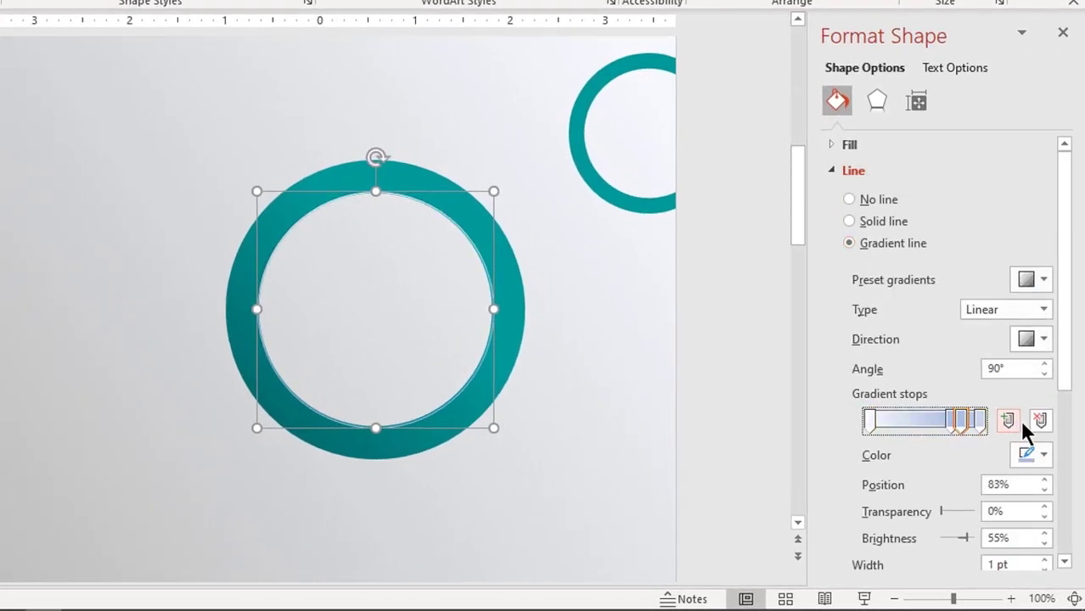
click(1036, 417)
click(1037, 418)
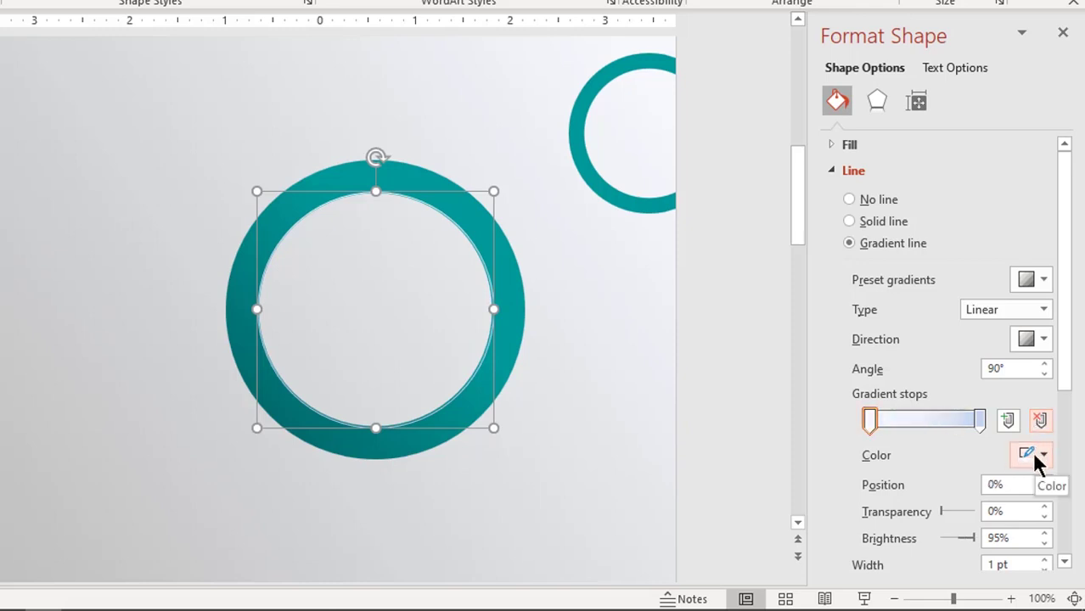
Colour the outline gradient's first stop teal and its right stop dark navy
click(1032, 451)
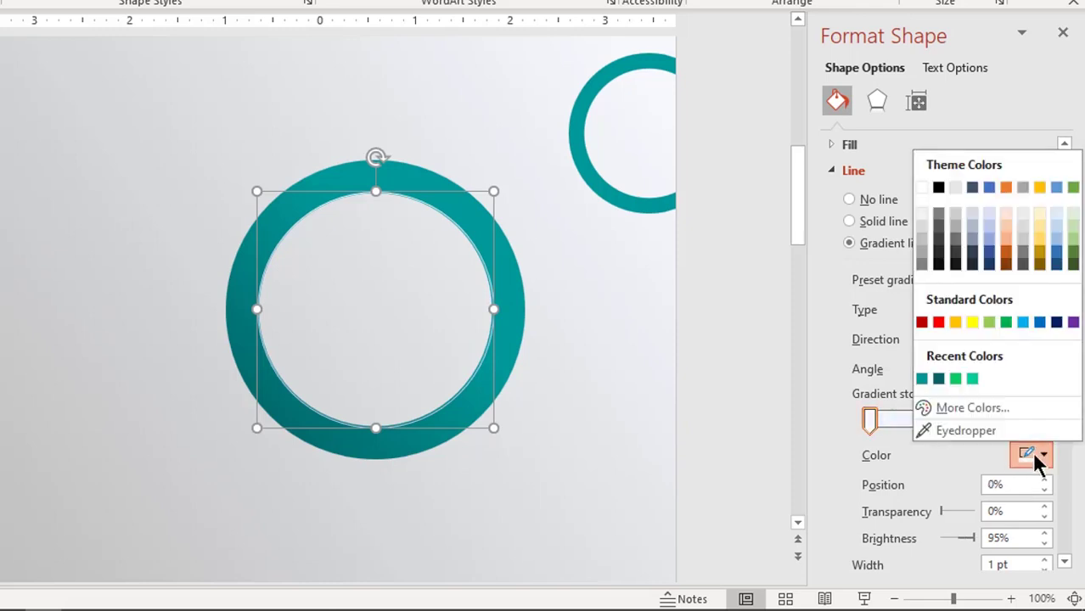
click(984, 411)
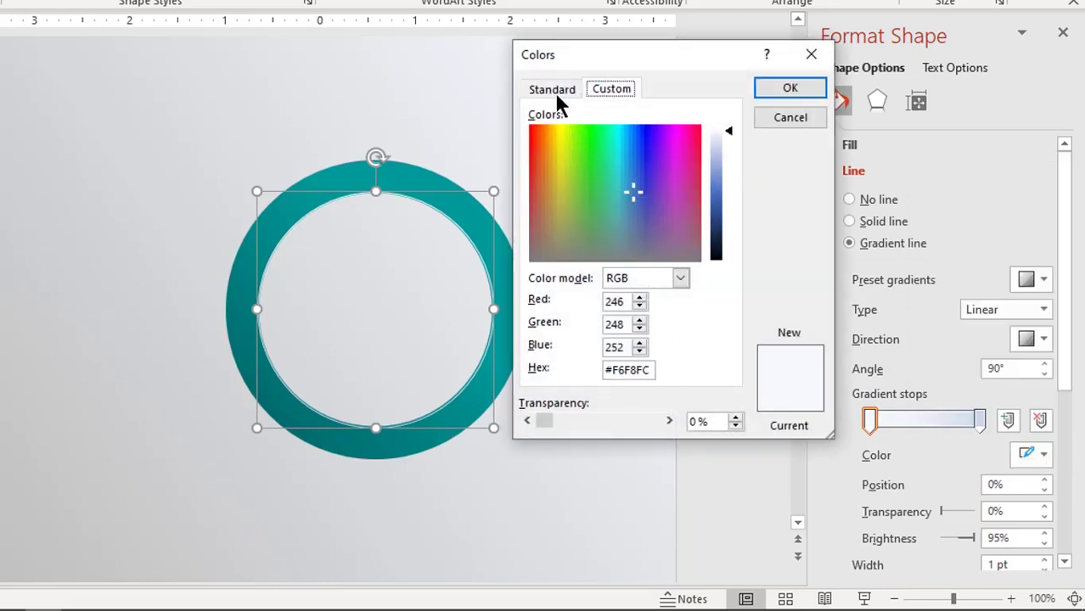
click(553, 90)
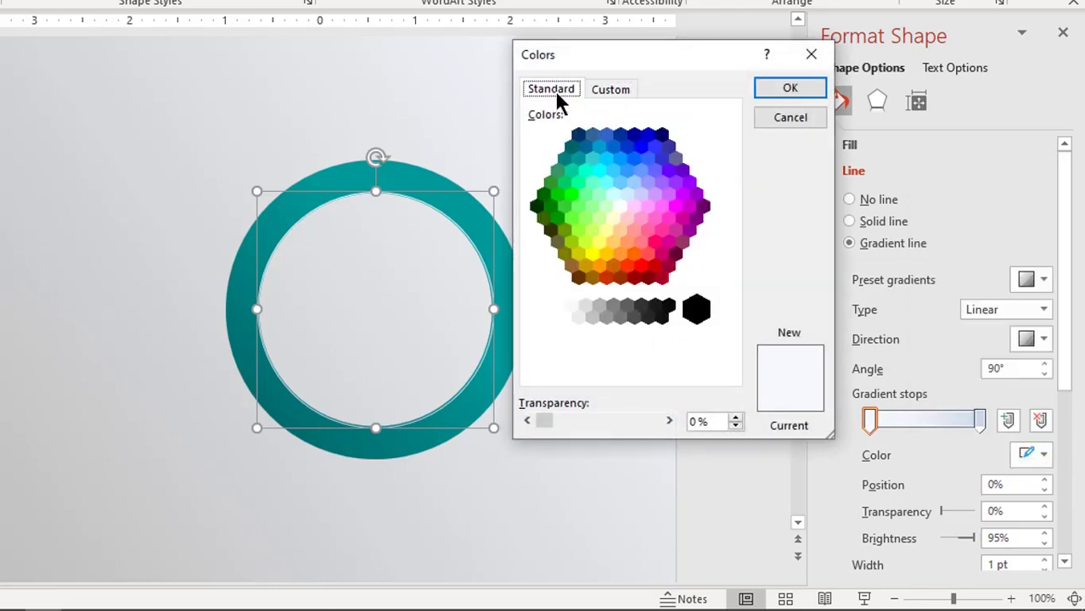
click(573, 170)
click(774, 88)
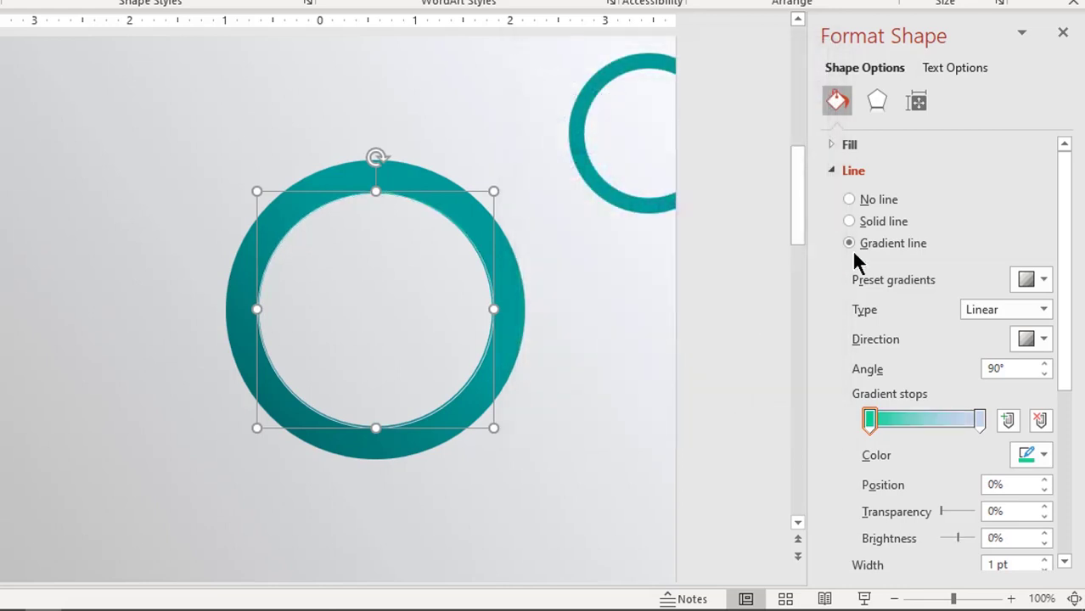
click(979, 420)
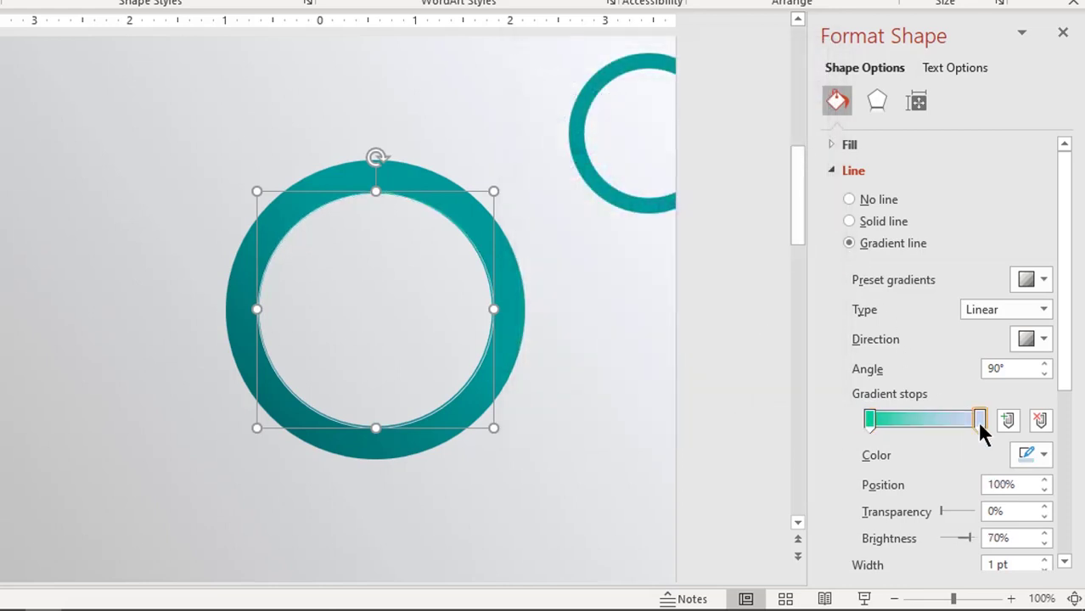
click(1032, 454)
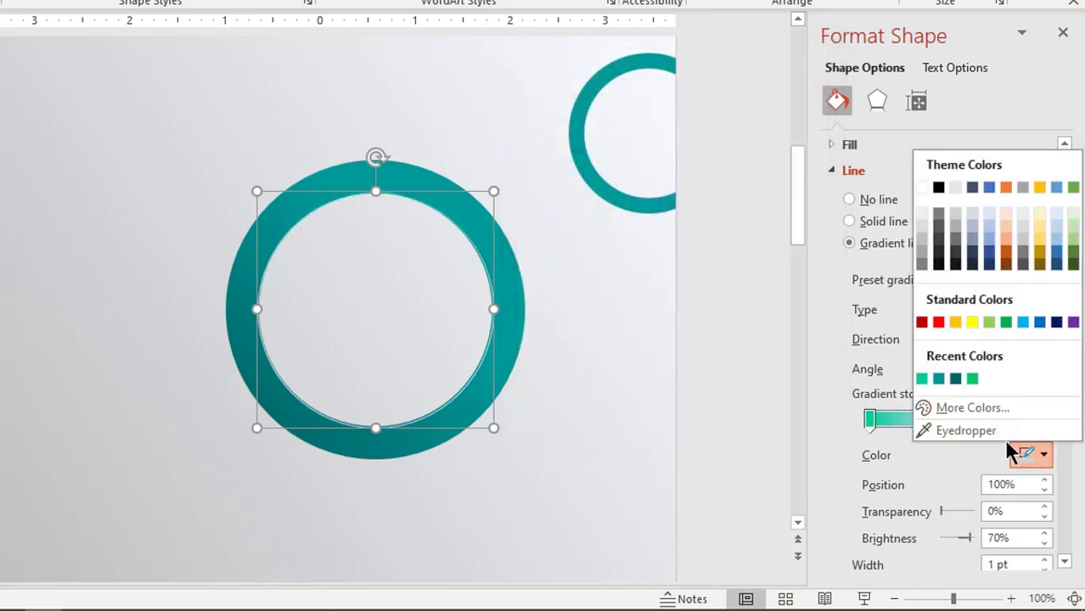
click(964, 407)
click(543, 90)
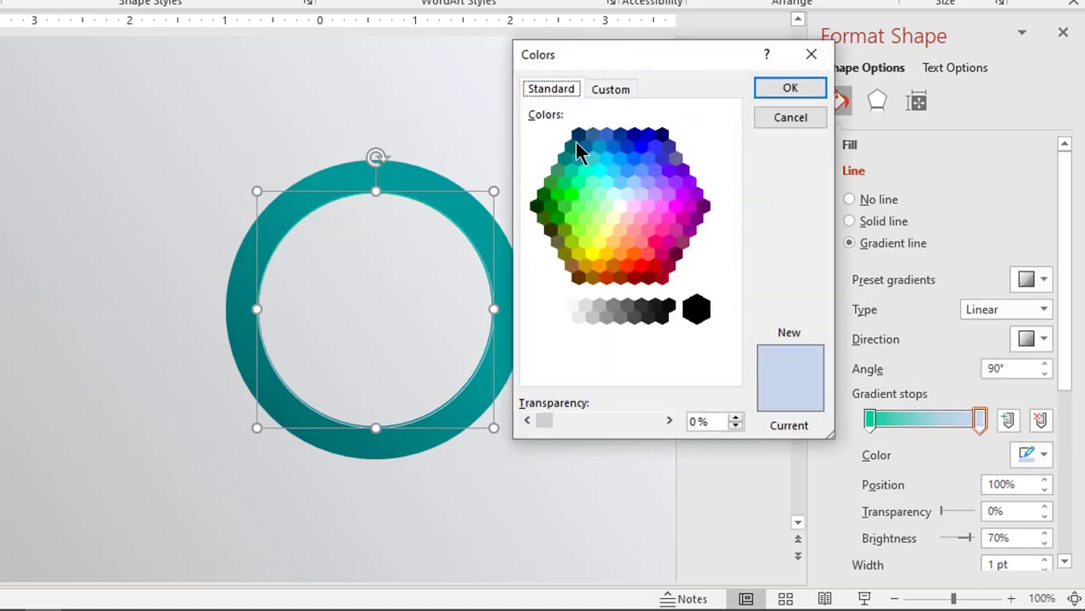
click(579, 136)
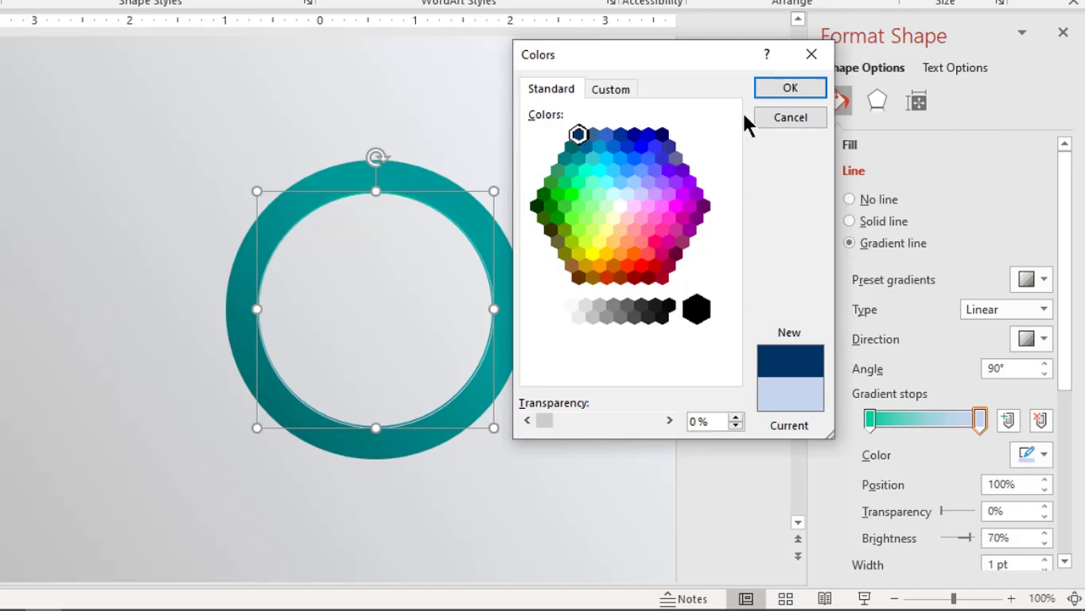
click(765, 87)
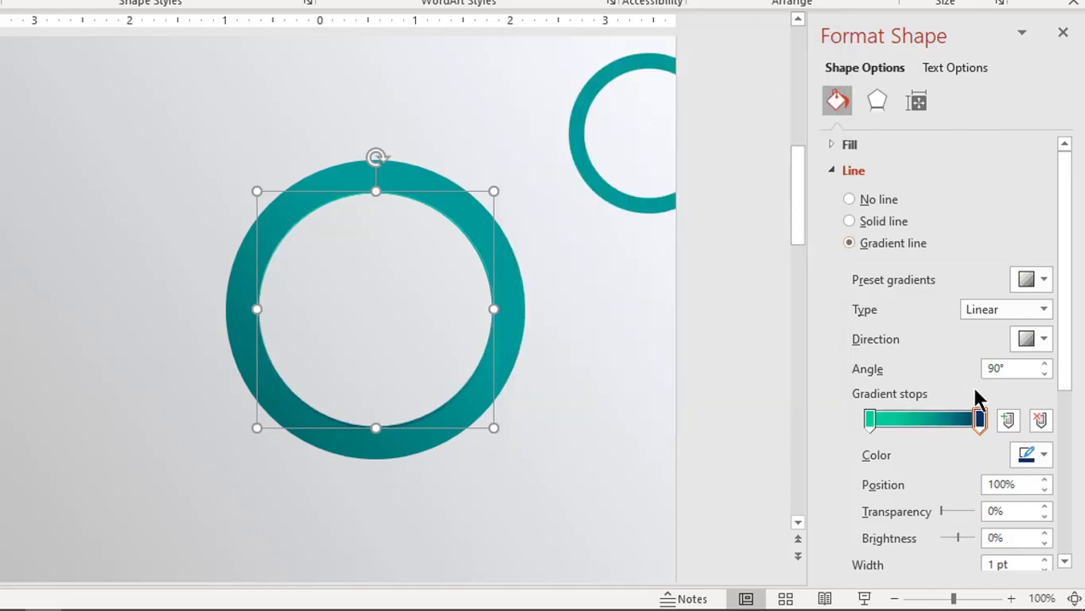
Set the outline gradient direction to 315° and widen the line to 1.25 pt
click(1043, 342)
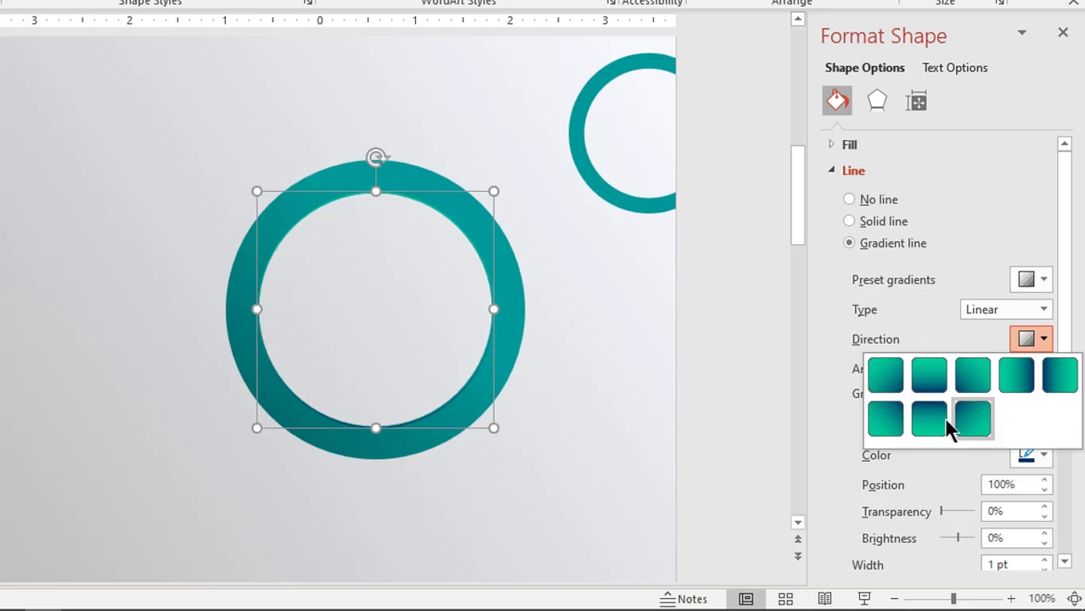
click(886, 419)
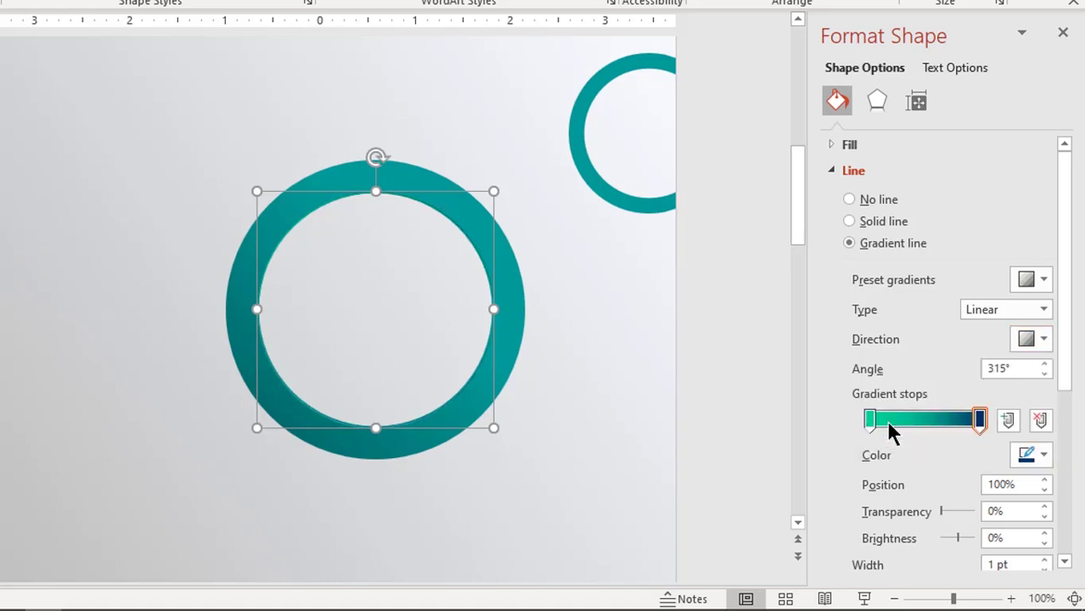
click(652, 391)
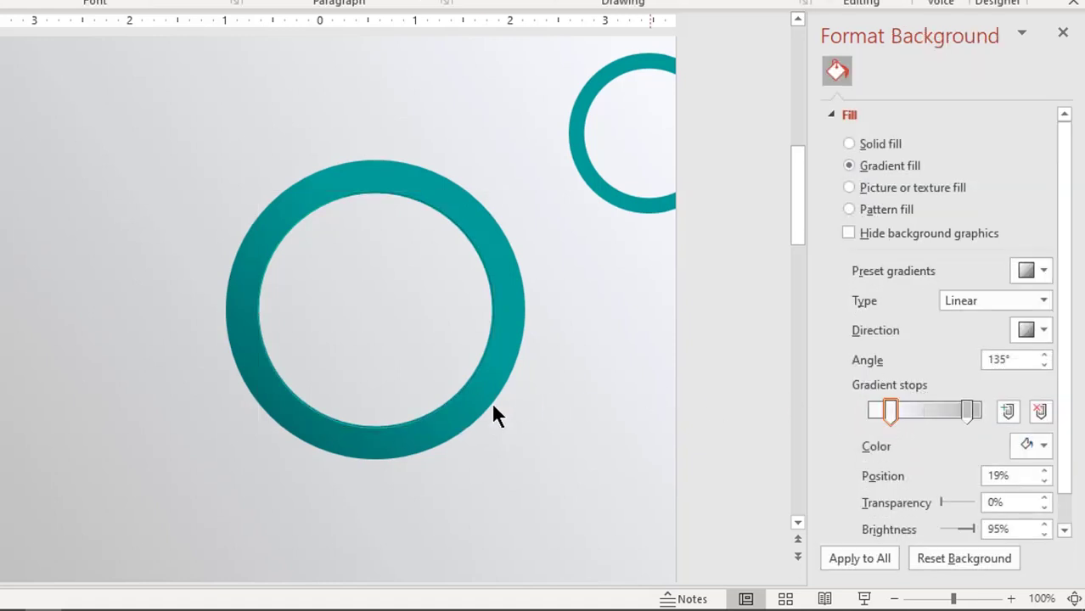
click(484, 274)
scroll(1068, 314, down, 8)
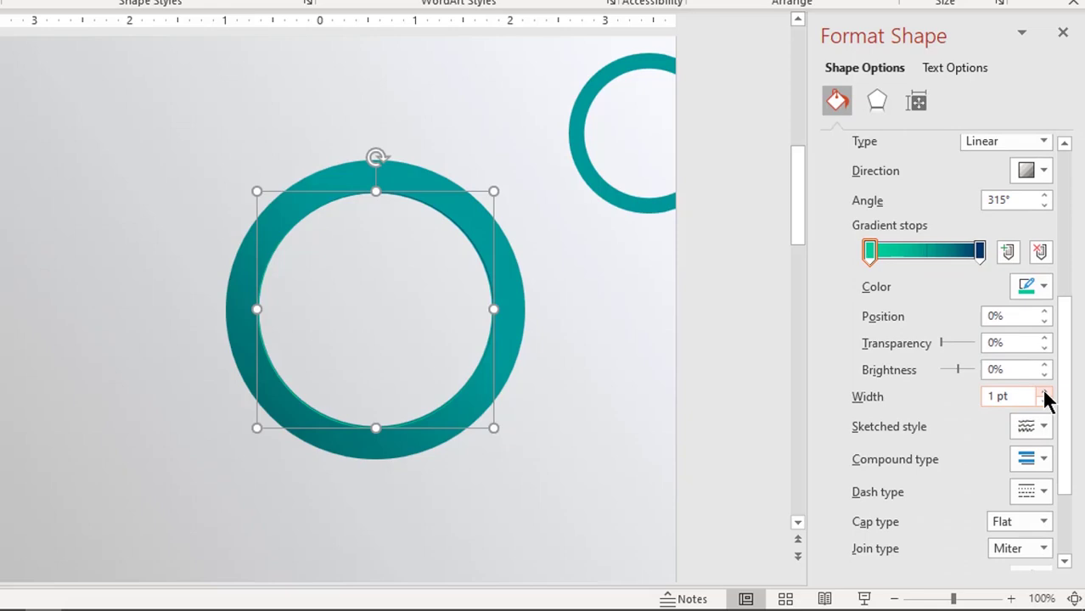
click(1045, 392)
click(604, 425)
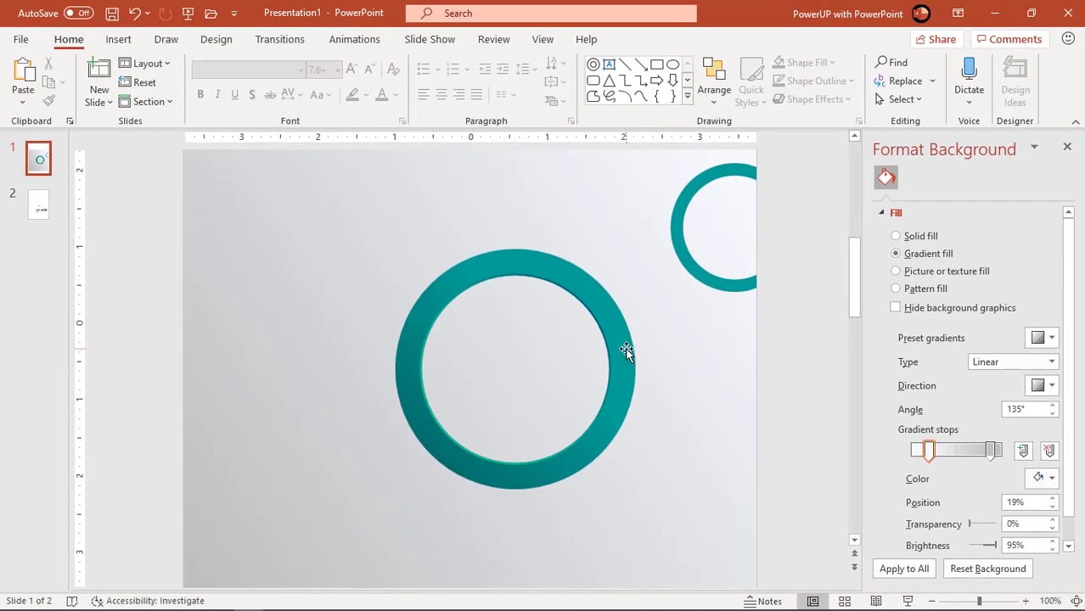
click(626, 351)
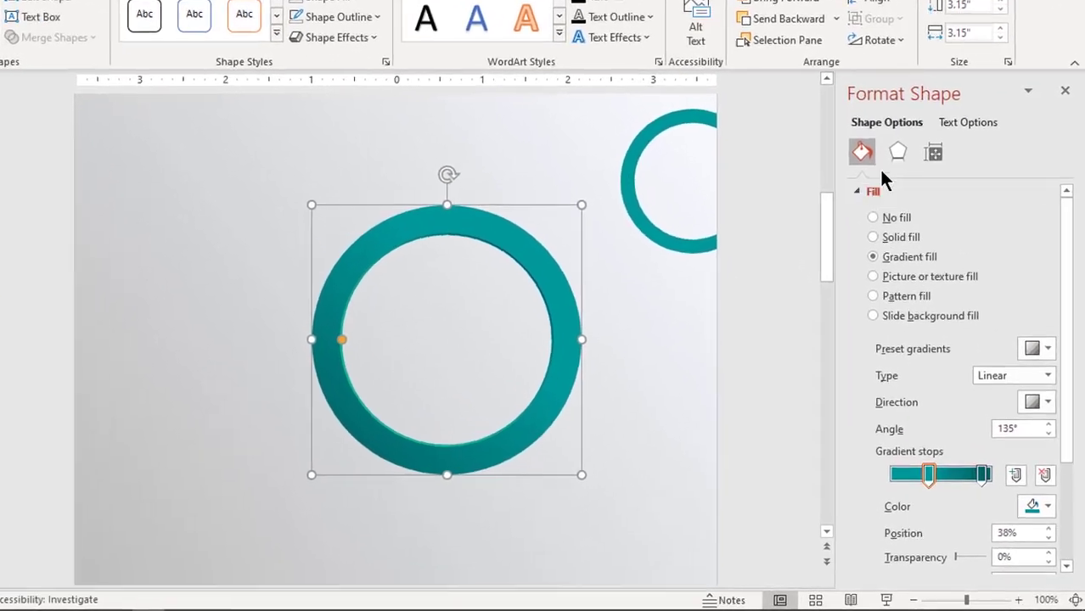
Apply the Outer diagonal shadow preset to the large teal ring
click(898, 152)
click(905, 196)
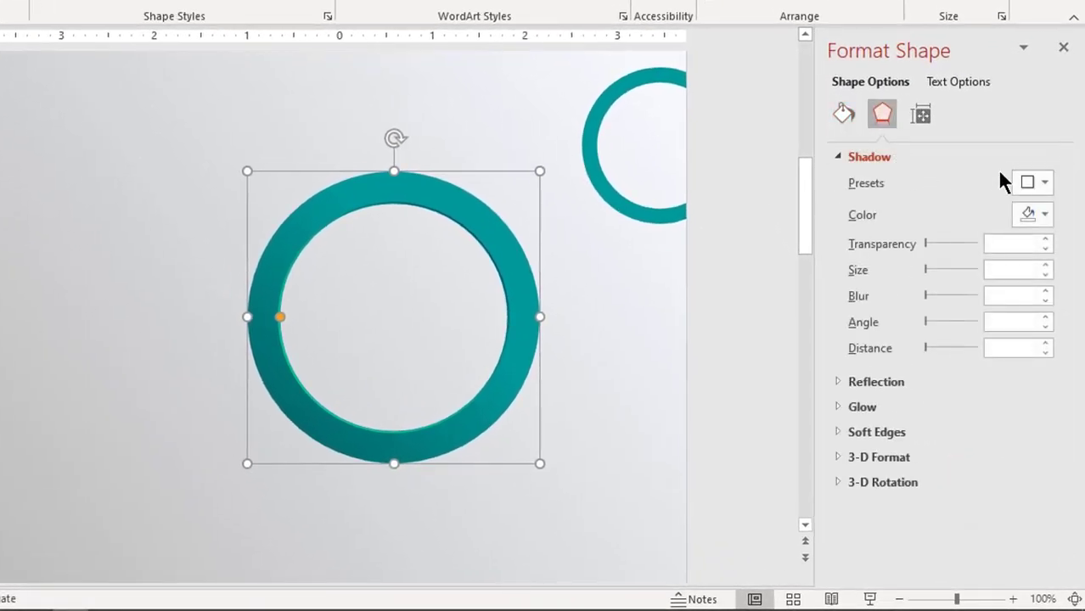
click(1035, 182)
click(1042, 333)
Tune the shadow to 26% transparency, 13 pt blur and 6 pt distance, then close the pane
drag(952, 240, 937, 246)
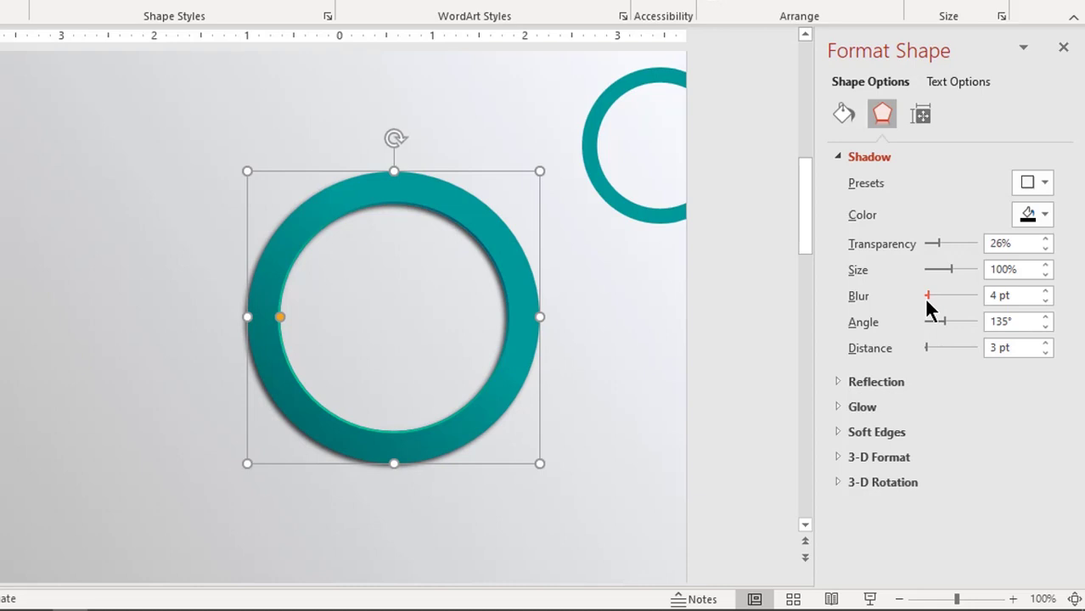
drag(927, 295, 929, 297)
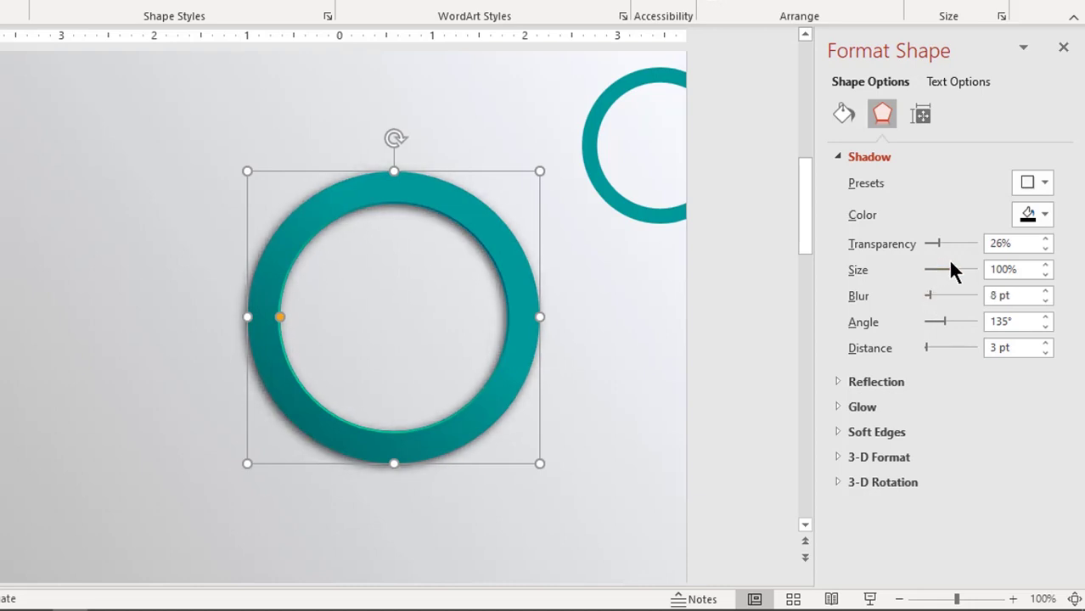
click(1046, 343)
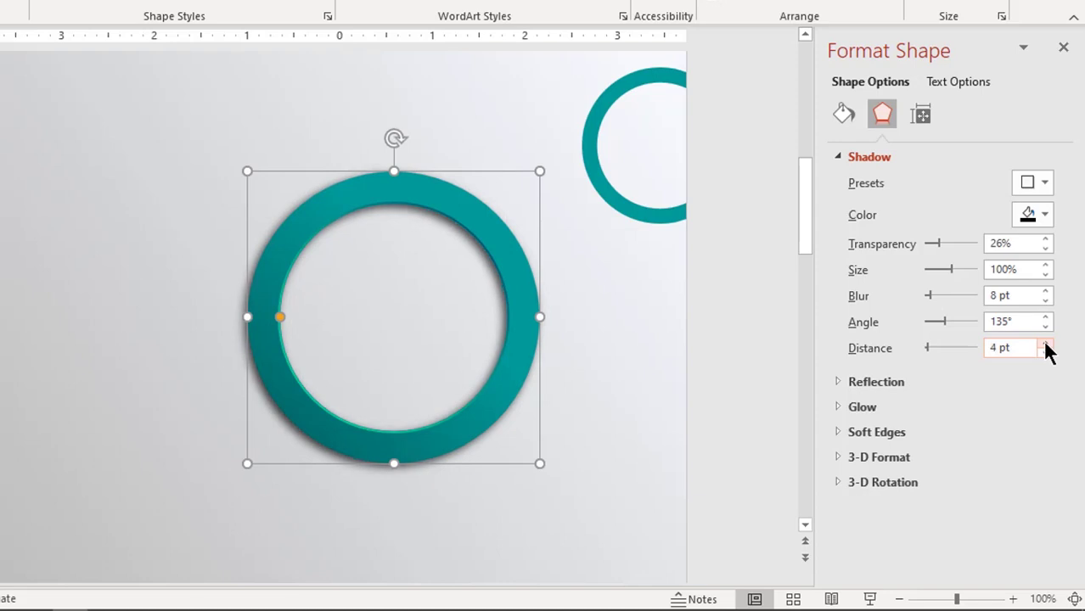
click(1045, 343)
click(1045, 343)
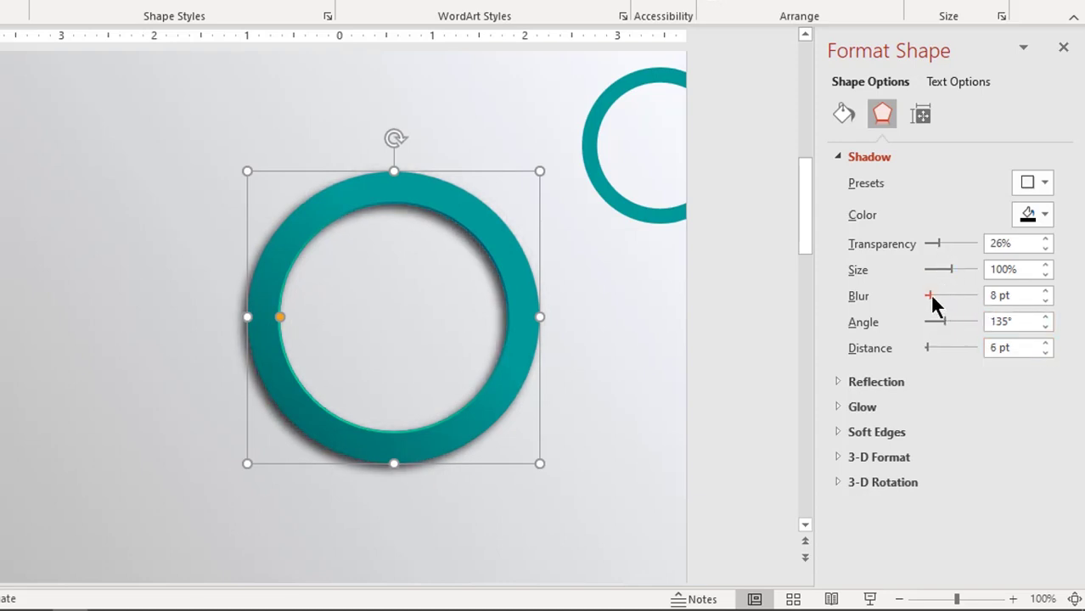
drag(930, 295, 934, 295)
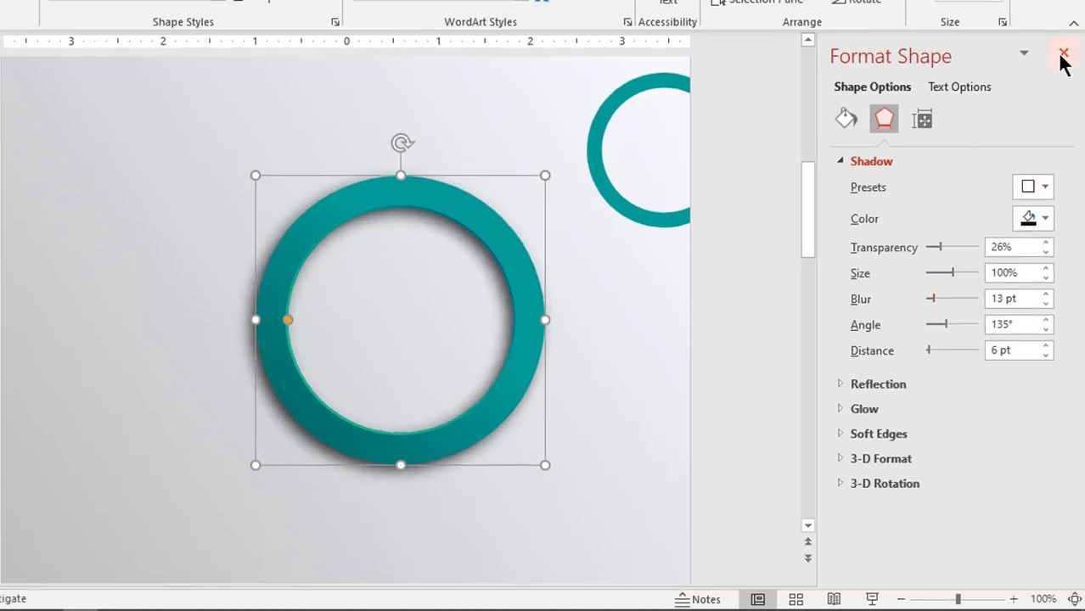
click(1063, 47)
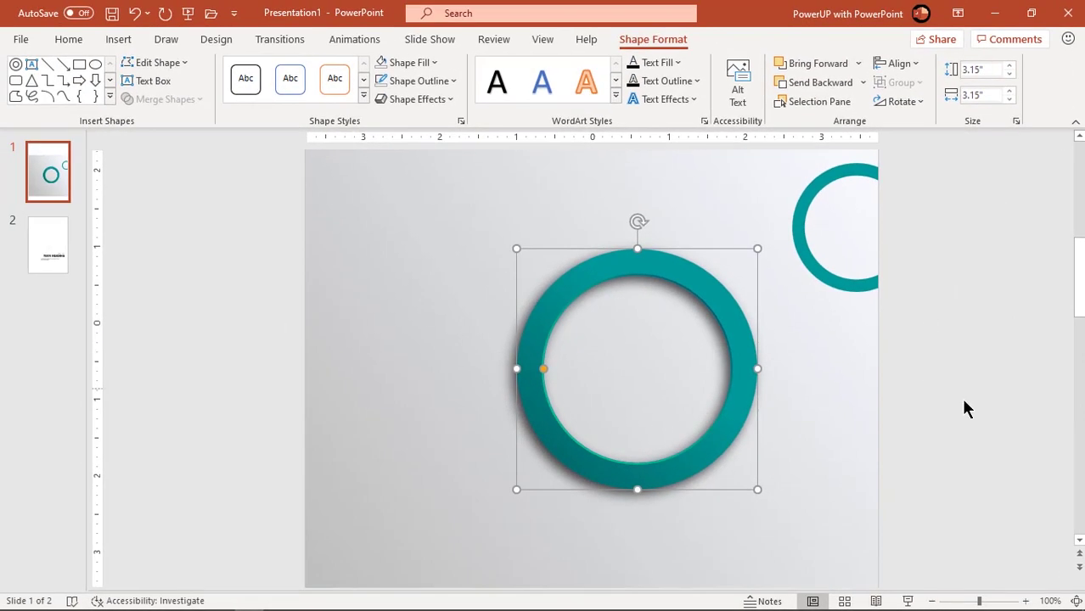
Group all the shapes making up the large teal ring into one object
click(963, 409)
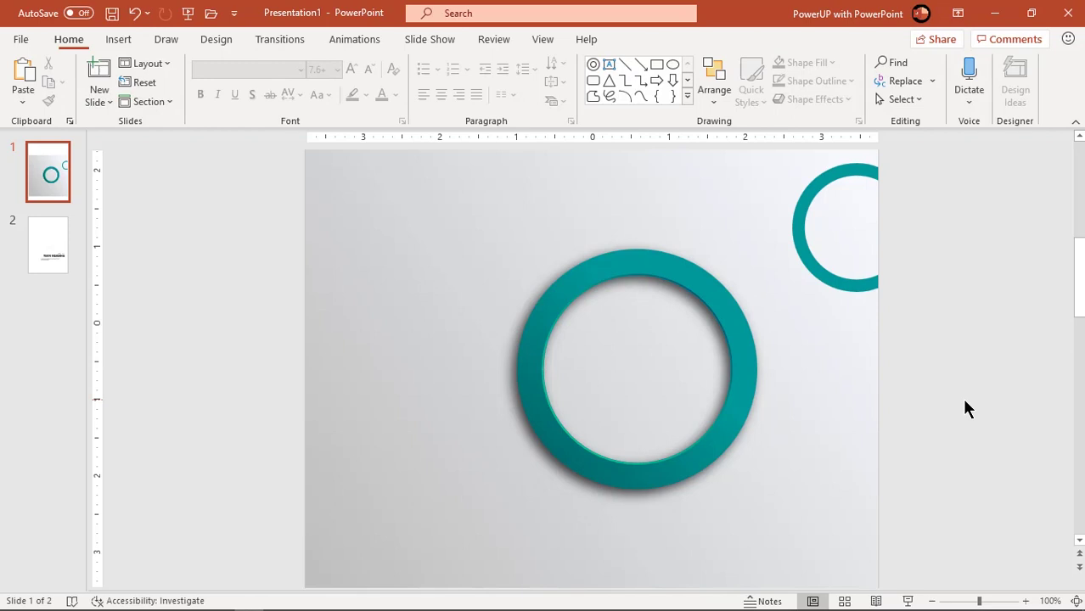
scroll(773, 435, down, 2)
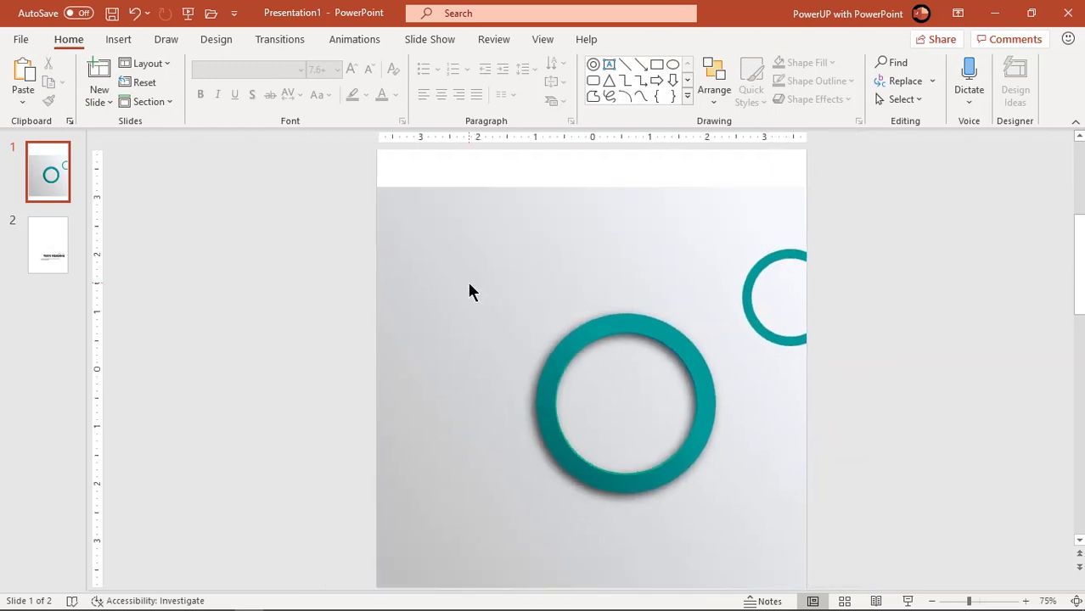
drag(470, 284, 744, 520)
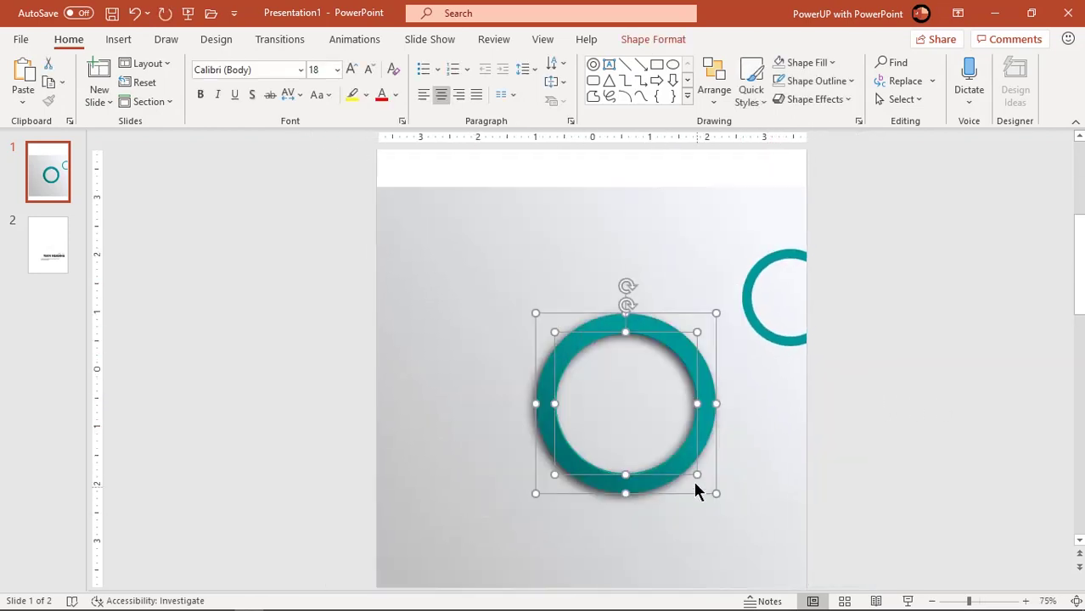
right_click(698, 448)
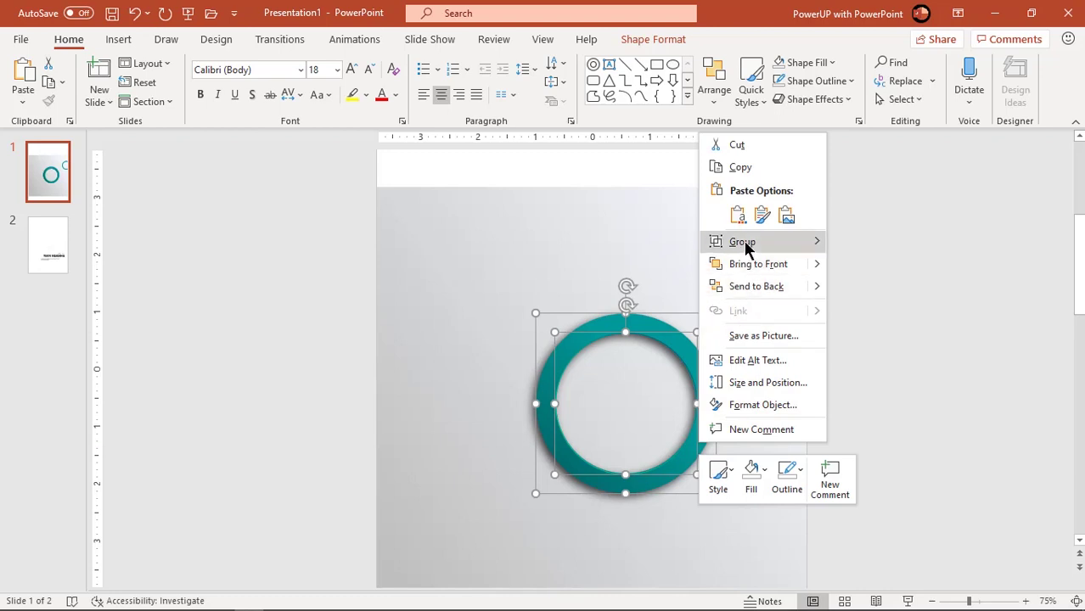
mouse_move(747, 244)
click(868, 244)
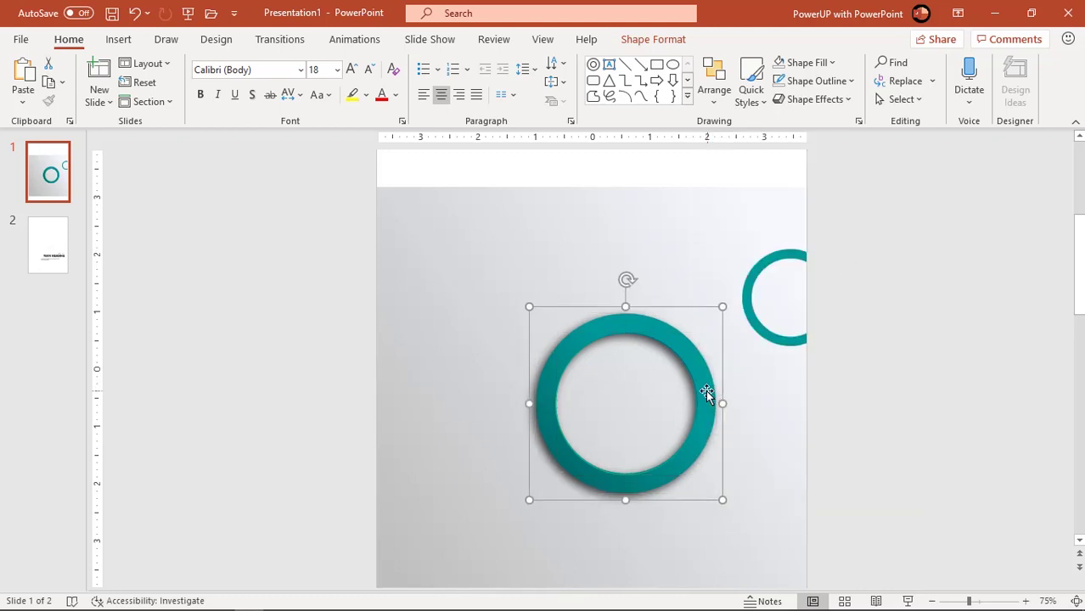
Duplicate the grouped ring and shrink the copy into a small ring at the top right
key(ctrl+d)
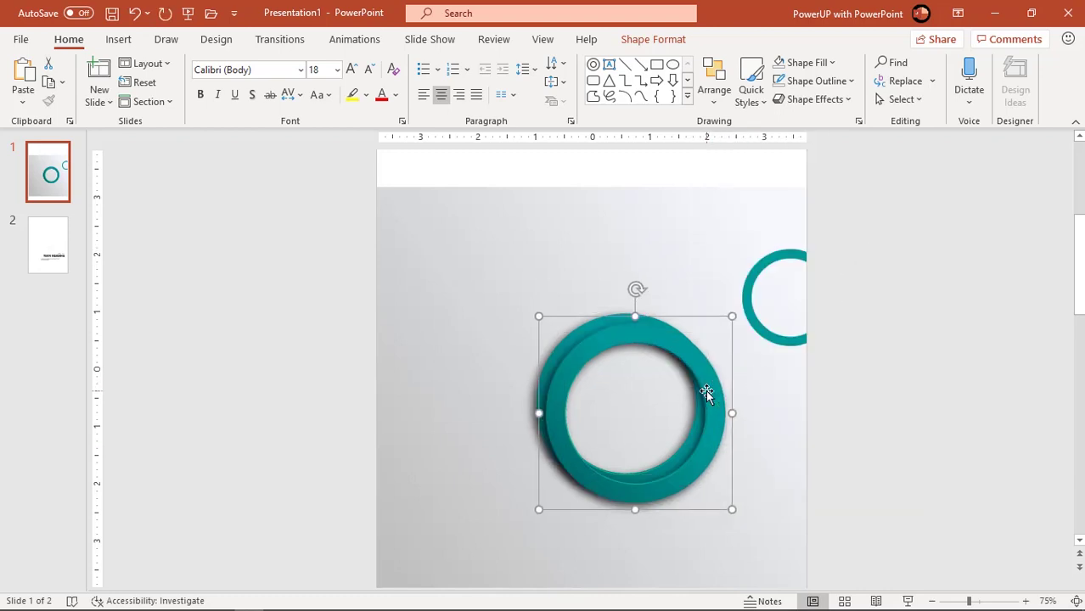
drag(732, 510, 768, 283)
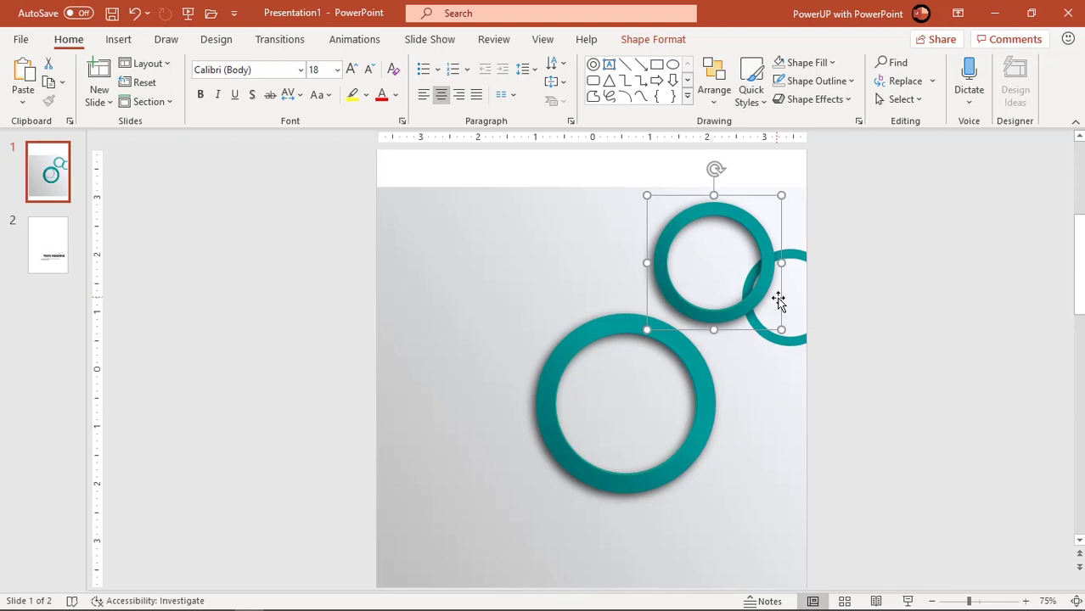
drag(781, 328, 763, 286)
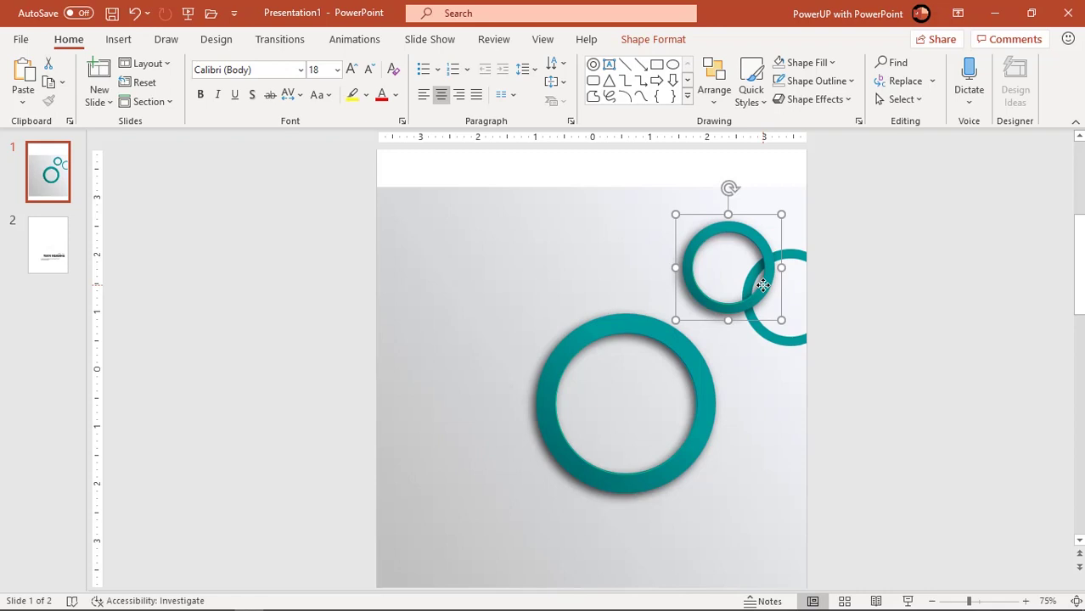
click(879, 365)
click(738, 307)
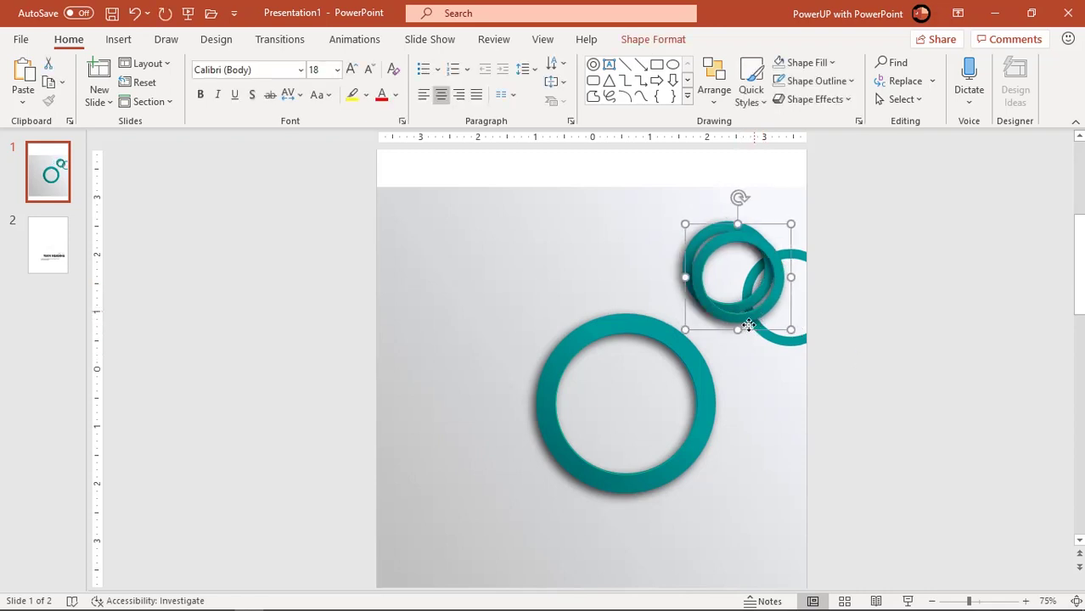
Copy the small ring to the lower left of the big ring and resize it
drag(751, 316, 526, 542)
click(479, 511)
click(466, 458)
click(485, 455)
click(465, 444)
Copy the large teal ring to the upper left
click(581, 557)
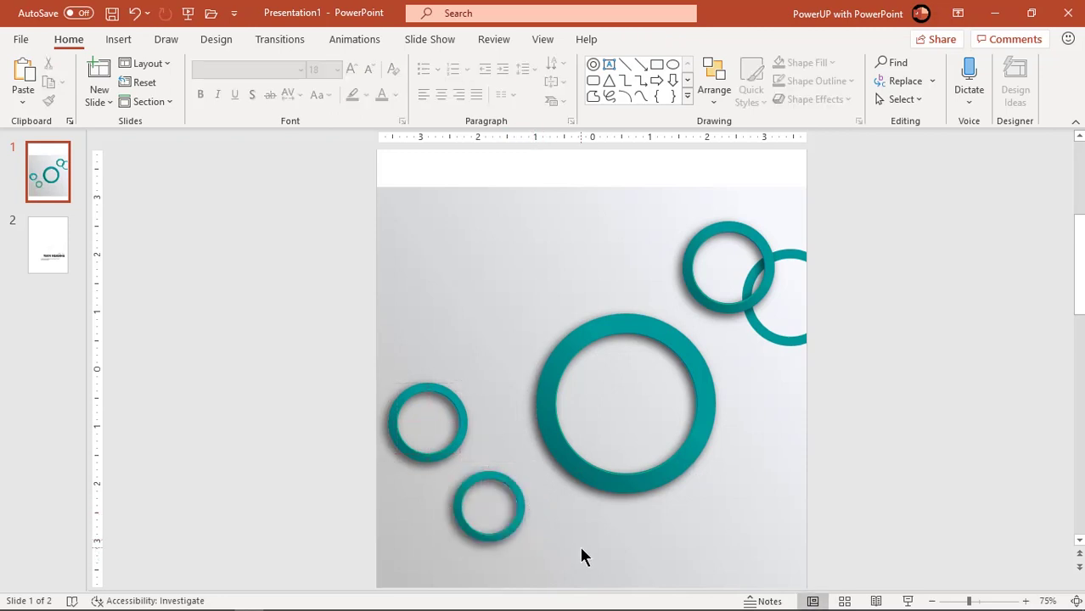
click(592, 479)
ctrl+drag(592, 479, 482, 372)
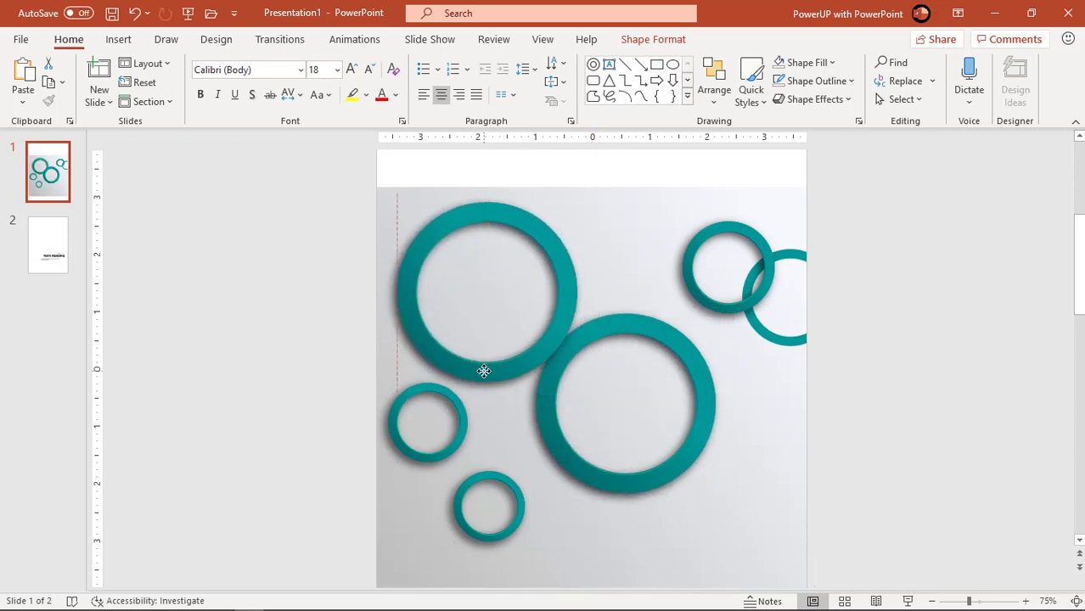
Ungroup the upper-left ring copy and open Format Shape for its outer donut
right_click(483, 372)
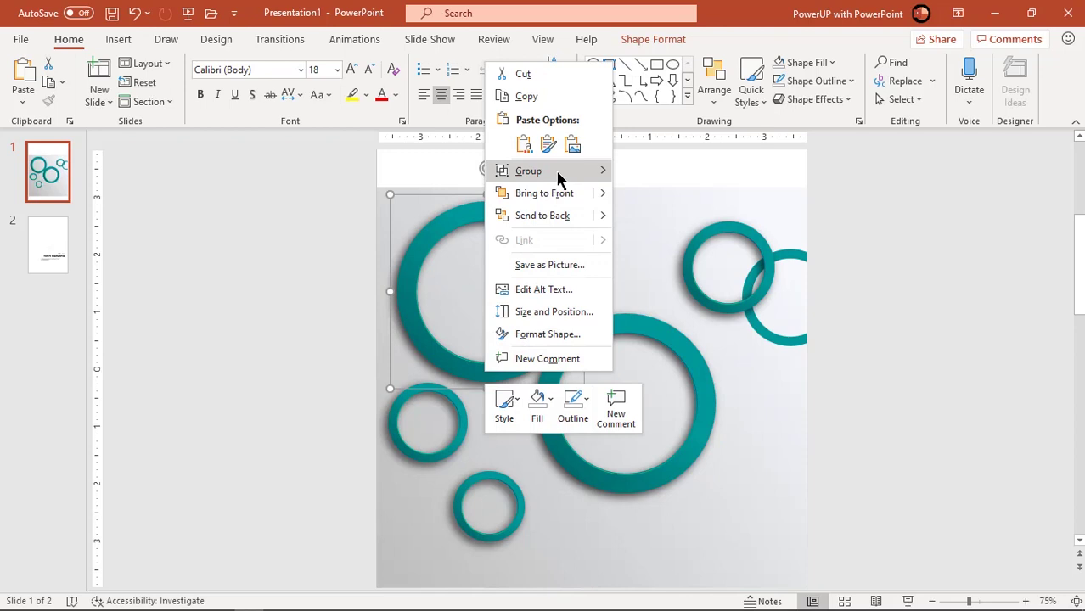
mouse_move(555, 171)
click(647, 216)
click(627, 265)
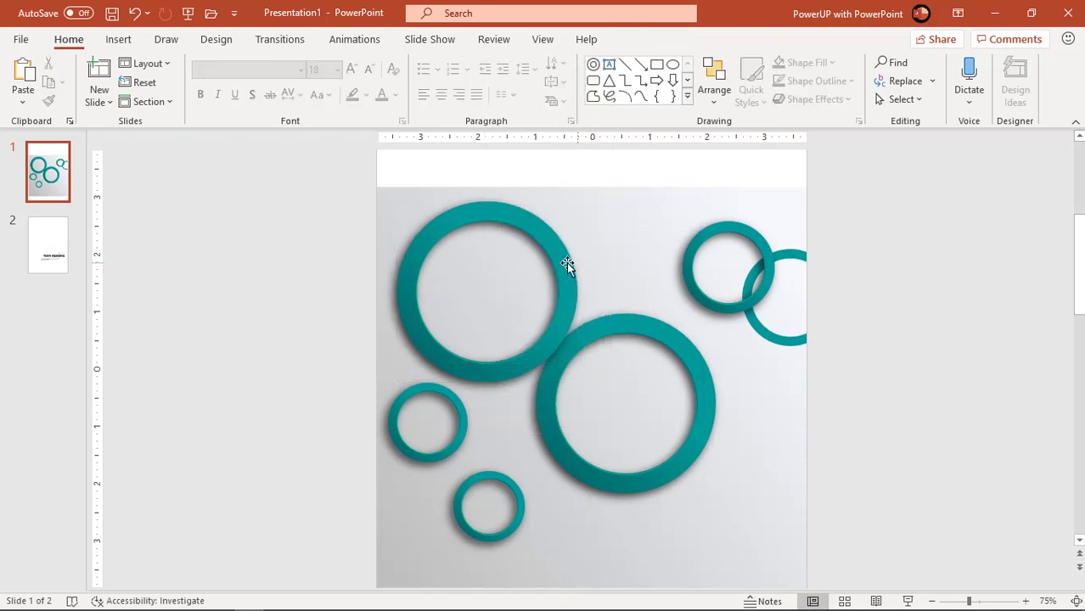
click(564, 256)
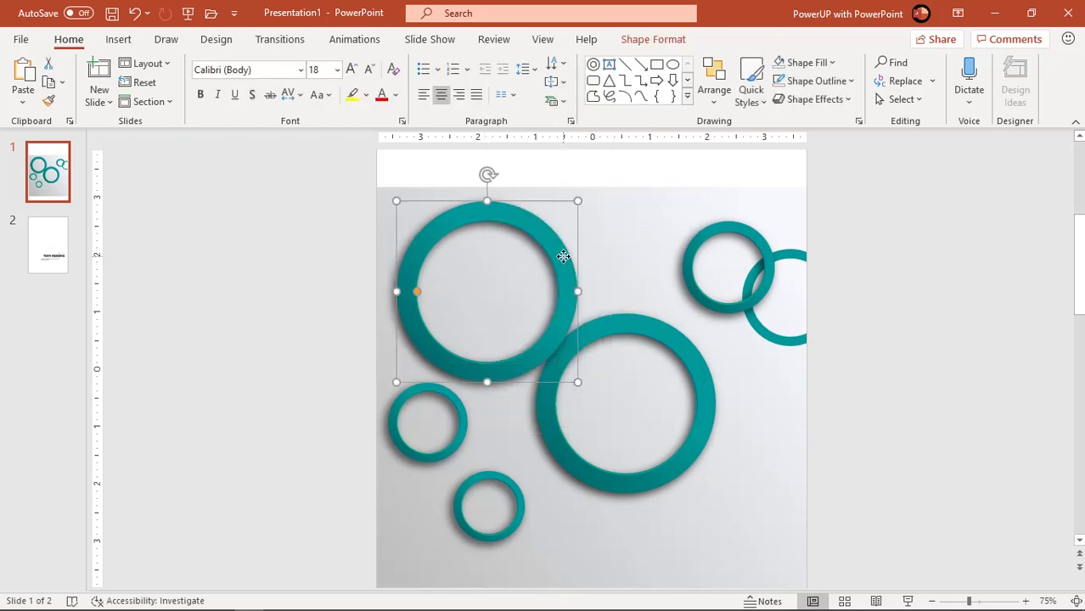
right_click(563, 256)
click(615, 569)
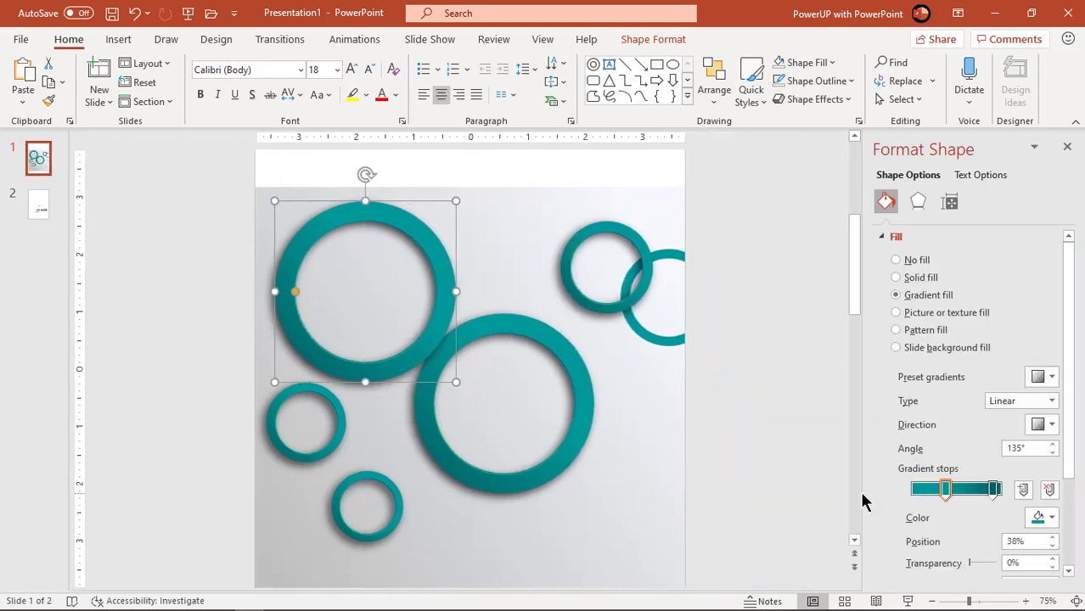
Give the donut a gradient fill running from nearly white to grey
click(1040, 518)
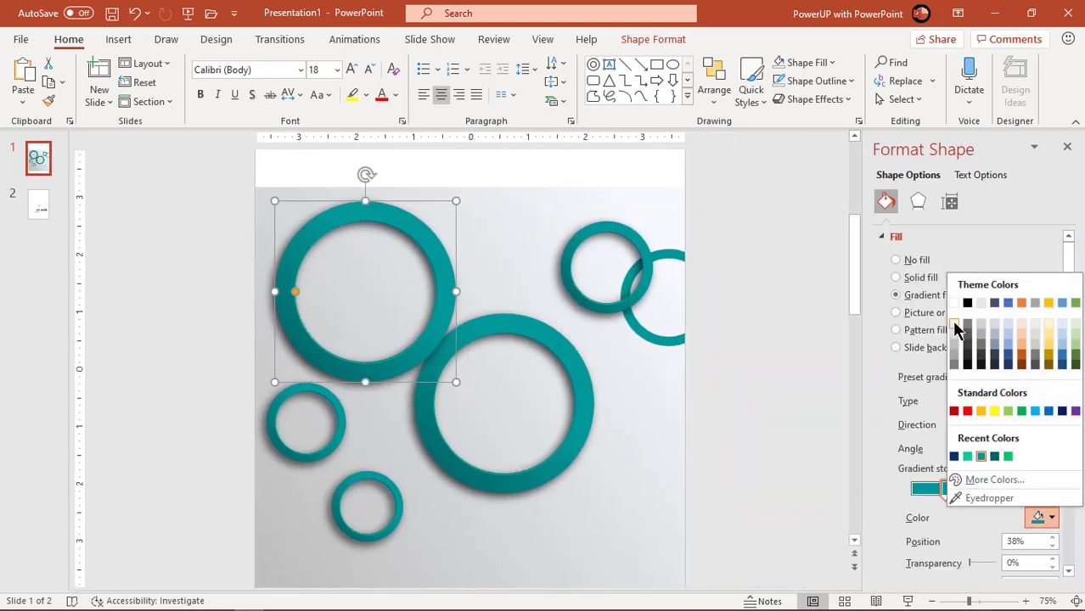
click(954, 328)
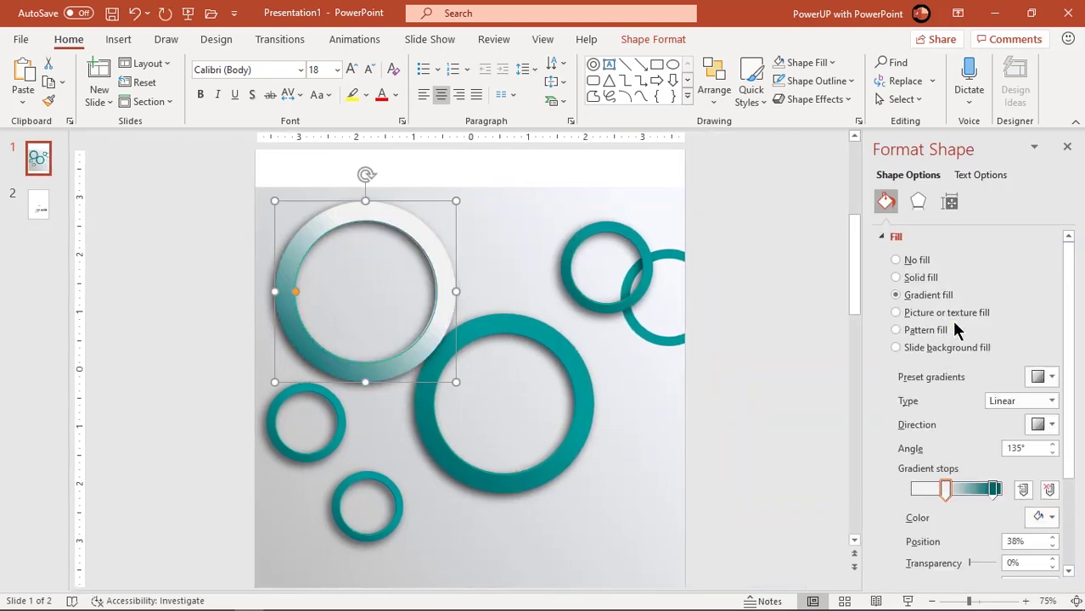
click(993, 490)
click(1040, 517)
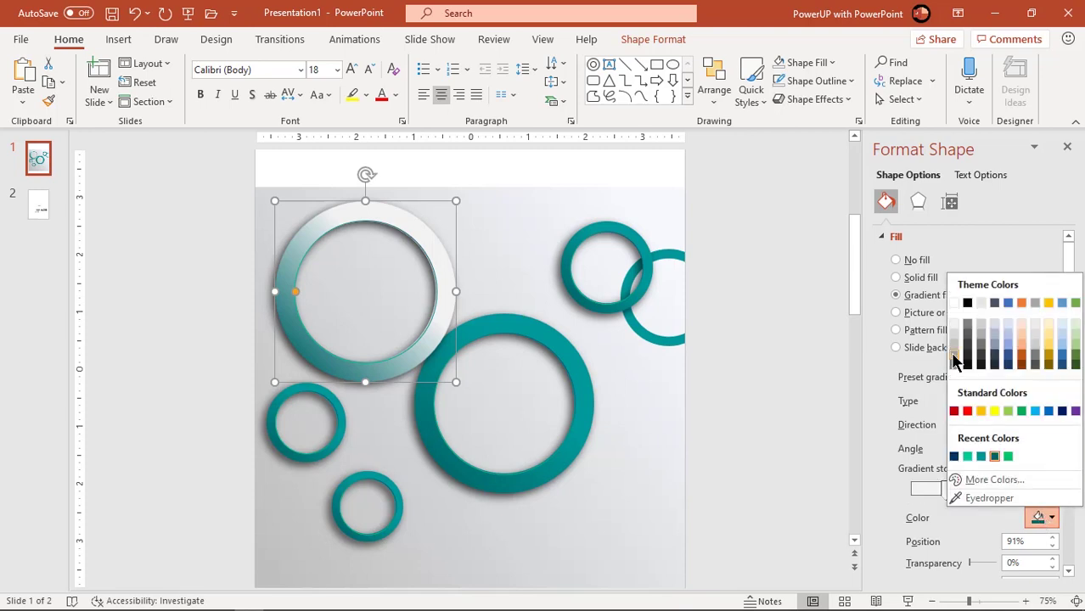
click(955, 358)
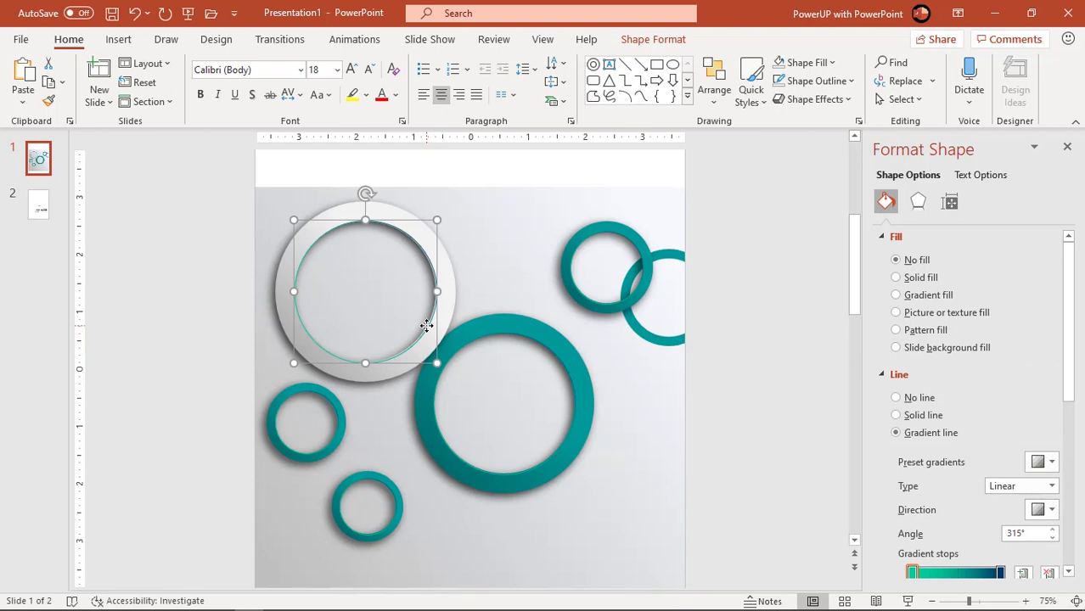
Set the donut's gradient outline from off-white to darker grey and close the pane
scroll(1067, 323, down, 4)
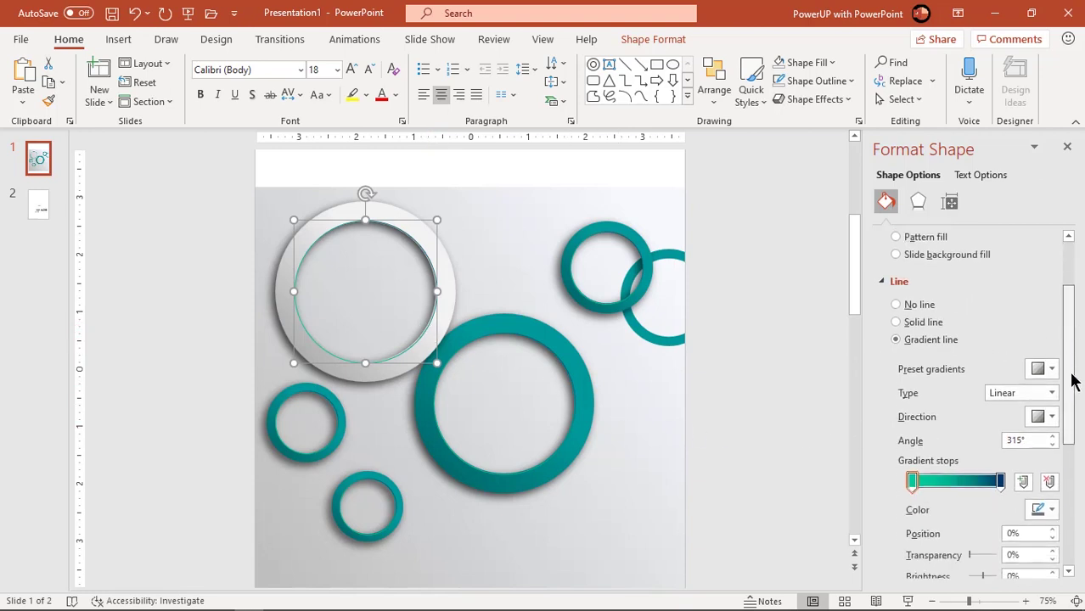
click(1047, 425)
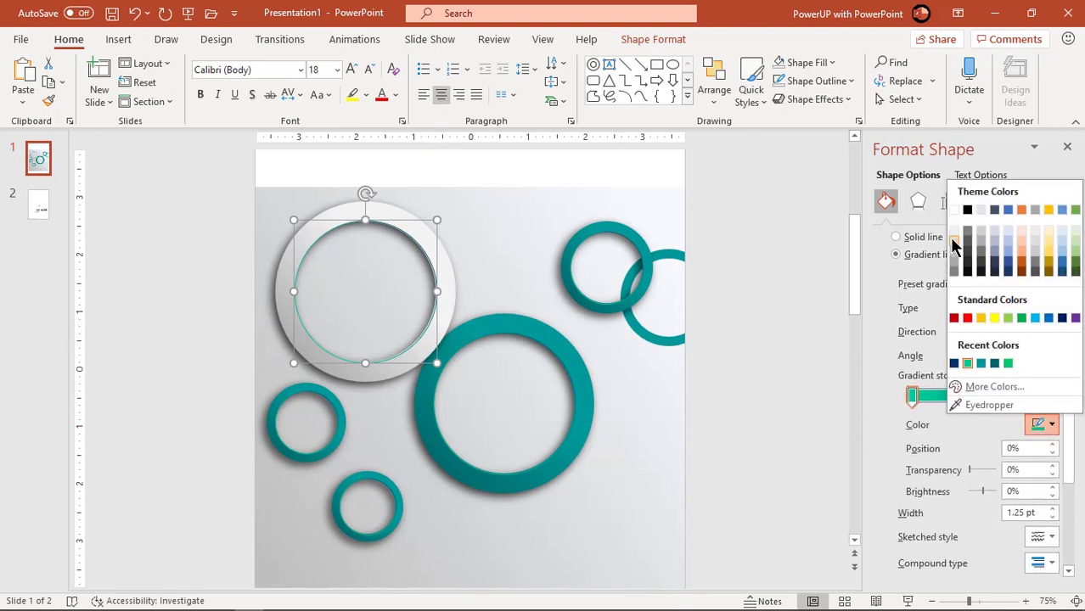
click(954, 237)
click(1001, 397)
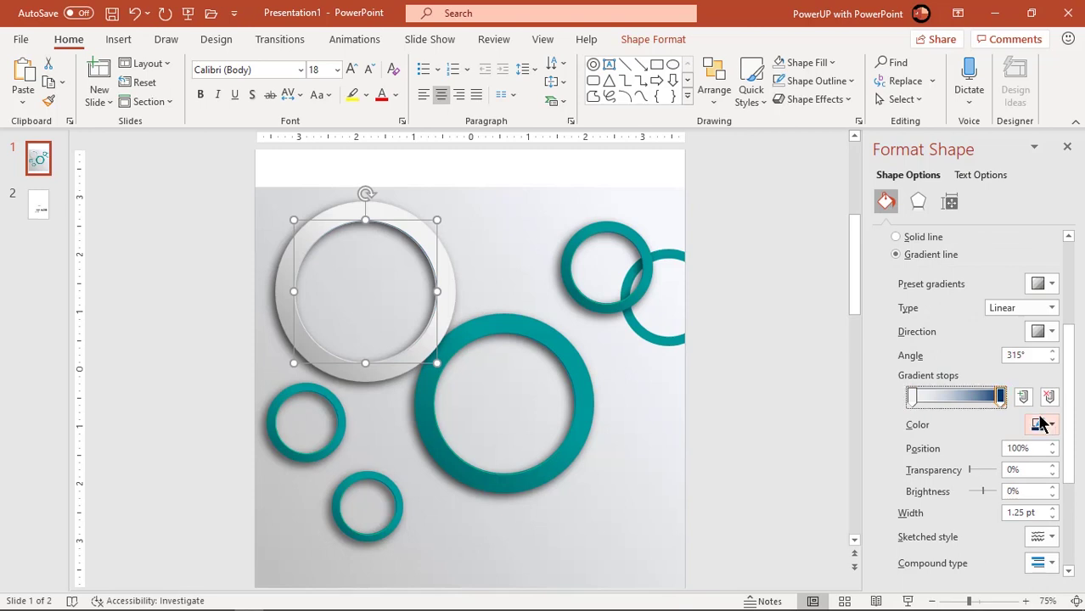
click(1041, 425)
click(954, 265)
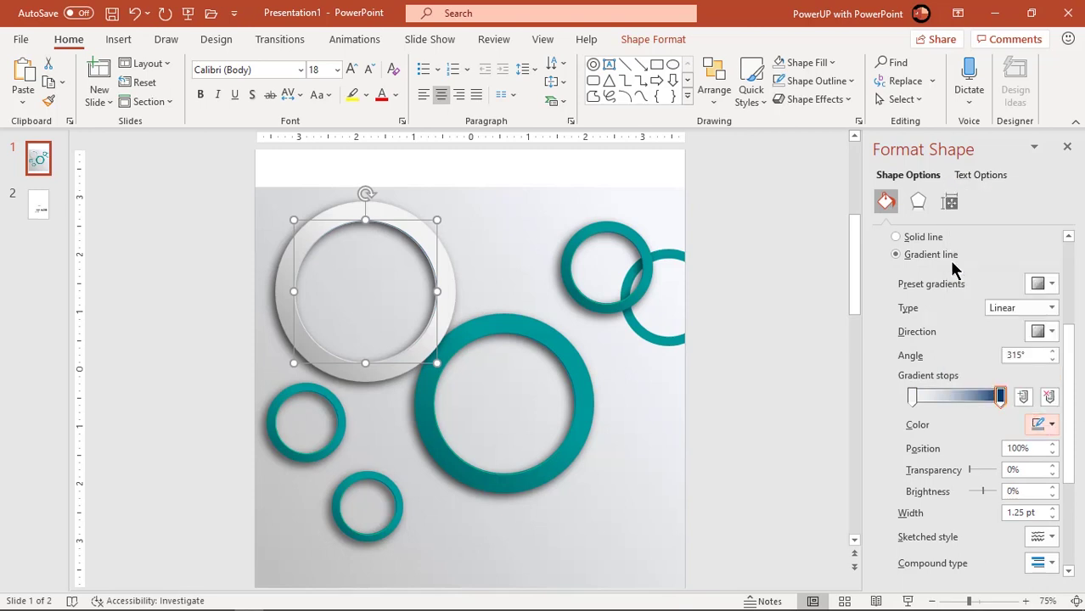
click(1067, 148)
Regroup the white ring's two shapes, shrink it, and send it behind the teal rings
click(878, 381)
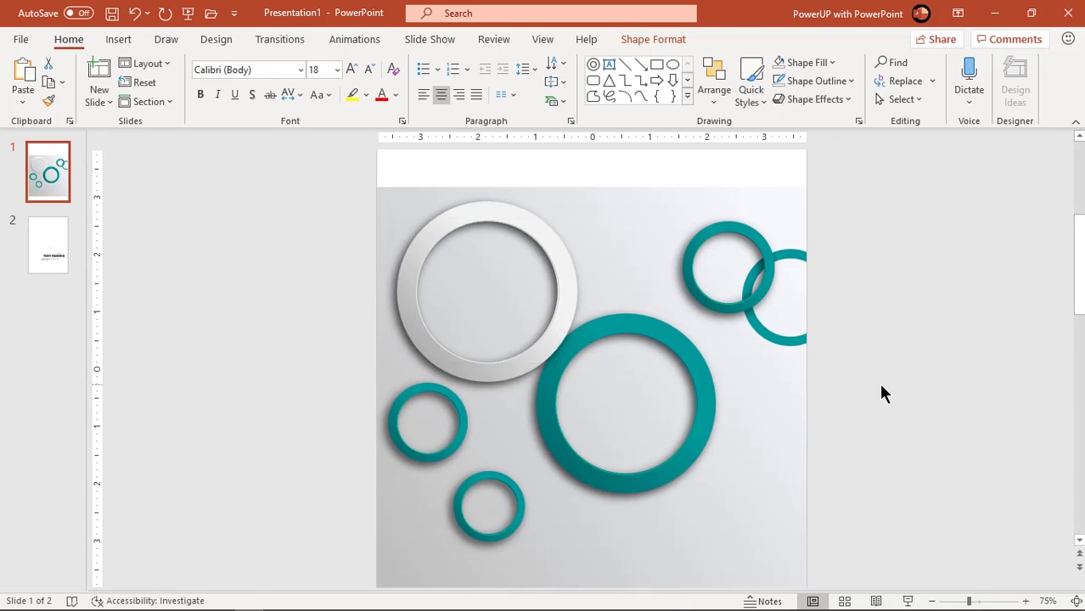
click(533, 237)
shift+click(520, 214)
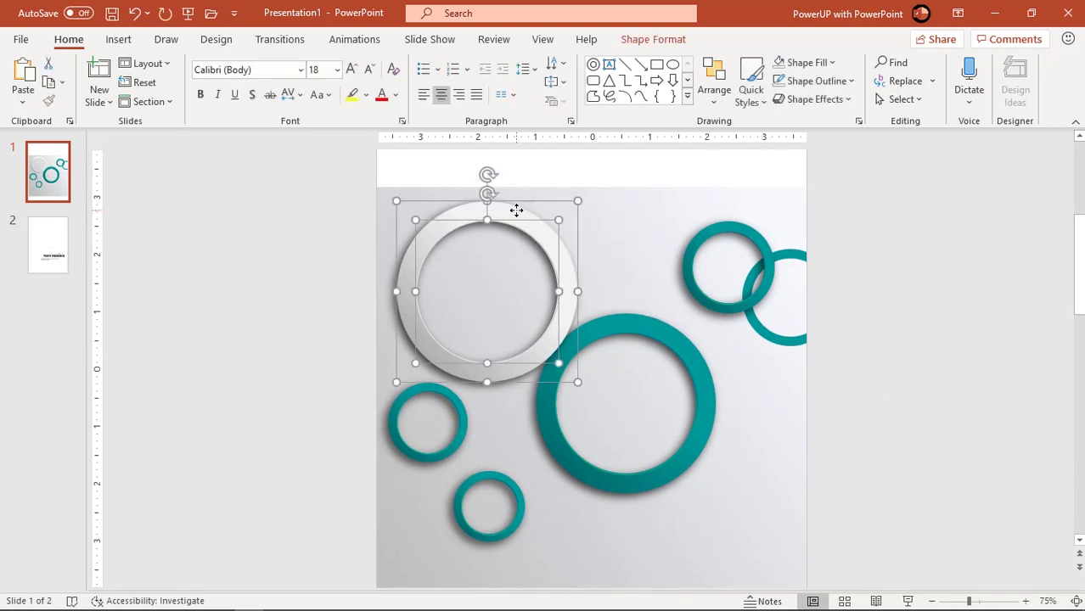
right_click(516, 211)
mouse_move(625, 325)
click(680, 322)
drag(584, 389, 541, 457)
right_click(541, 457)
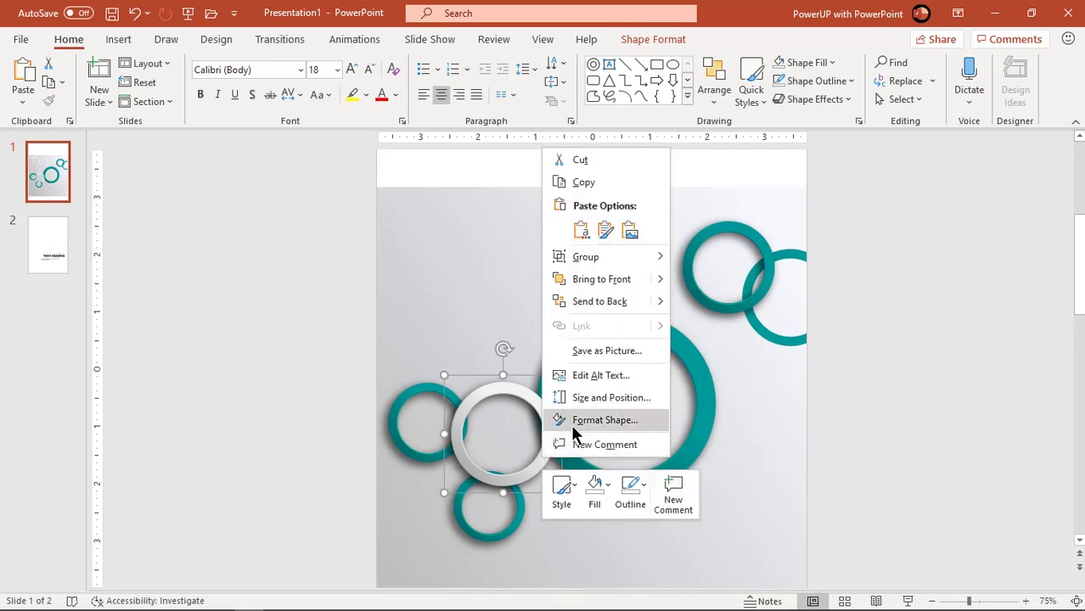
click(591, 306)
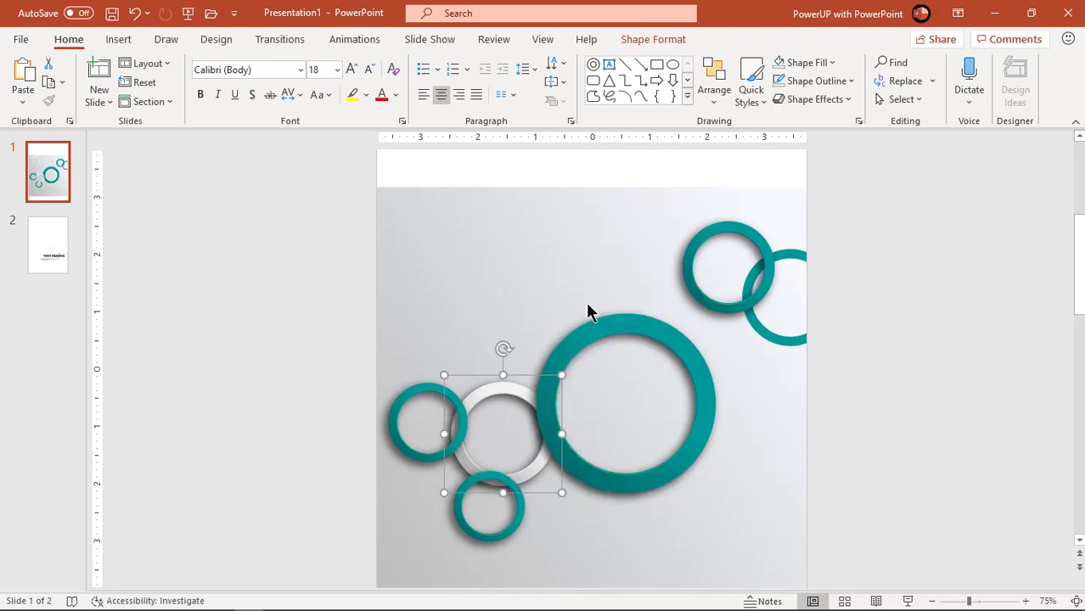
click(858, 451)
Copy the white ring to the right behind the right-edge teal ring, which comes to front
drag(539, 473, 797, 418)
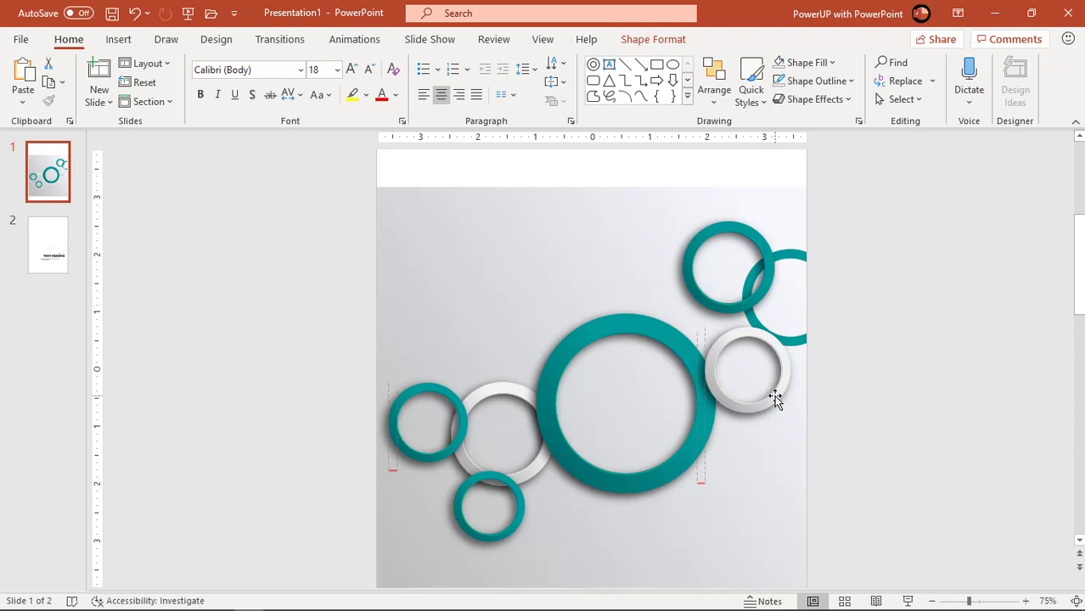
right_click(776, 397)
click(823, 240)
click(789, 253)
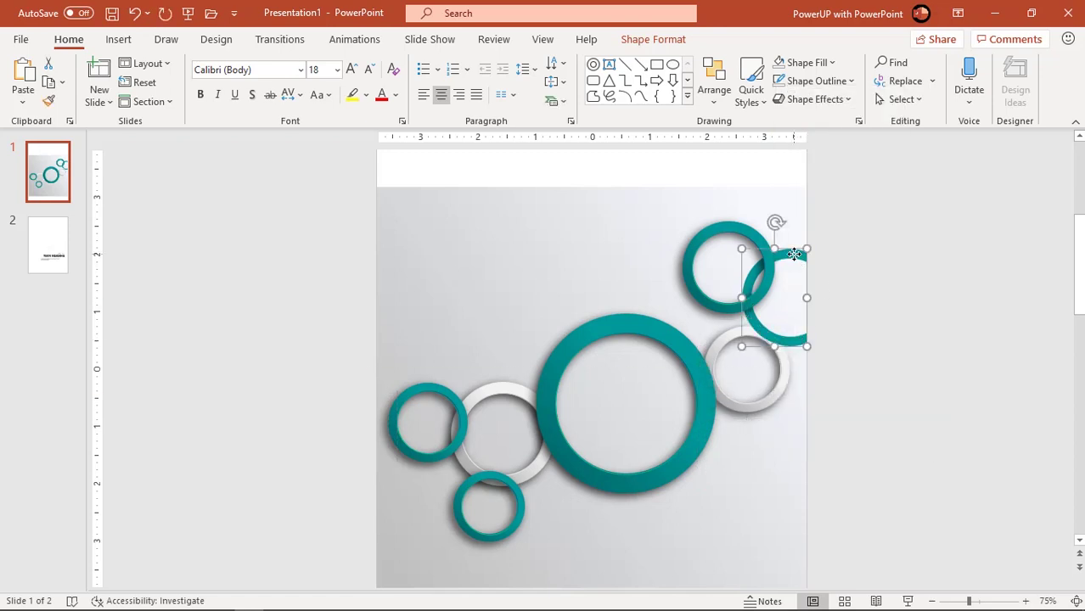
right_click(791, 237)
click(835, 407)
click(885, 420)
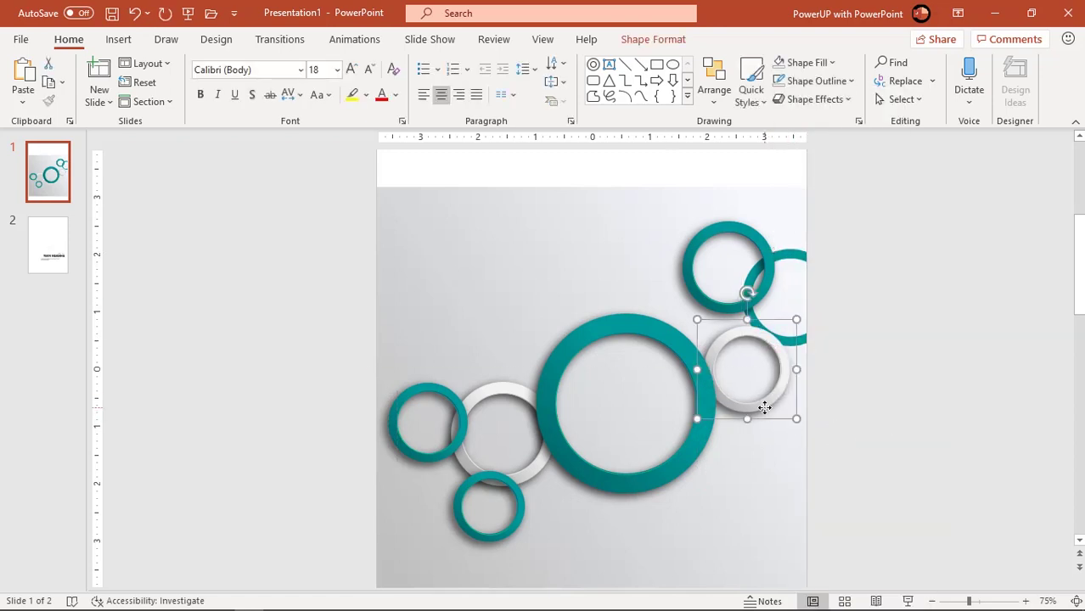
Place another small white ring copy at the lower left and send it to the back
drag(758, 412, 406, 493)
click(662, 304)
click(541, 302)
right_click(413, 497)
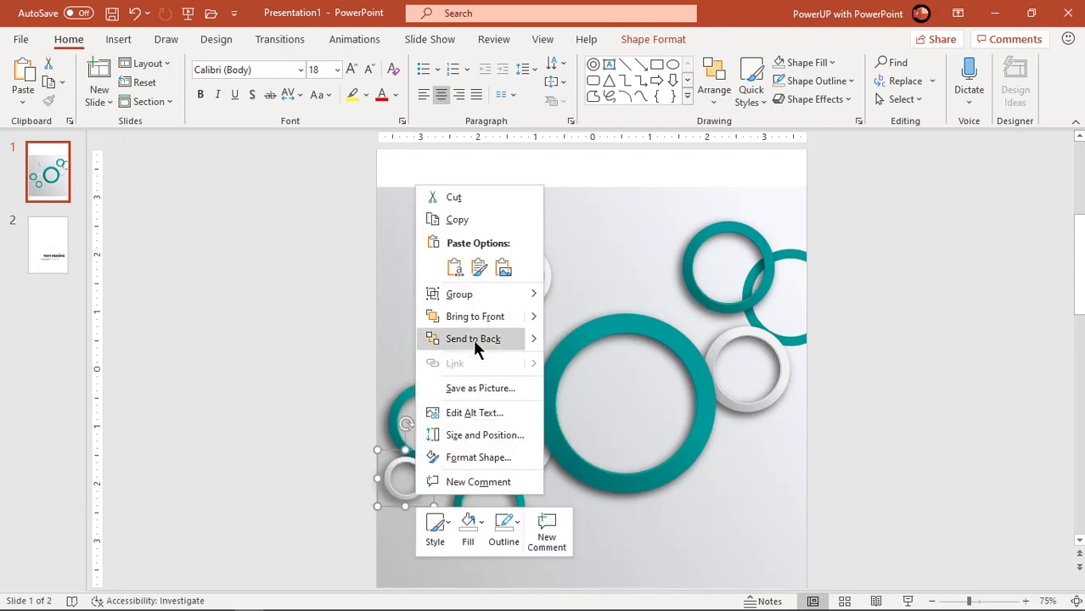
click(473, 339)
click(342, 422)
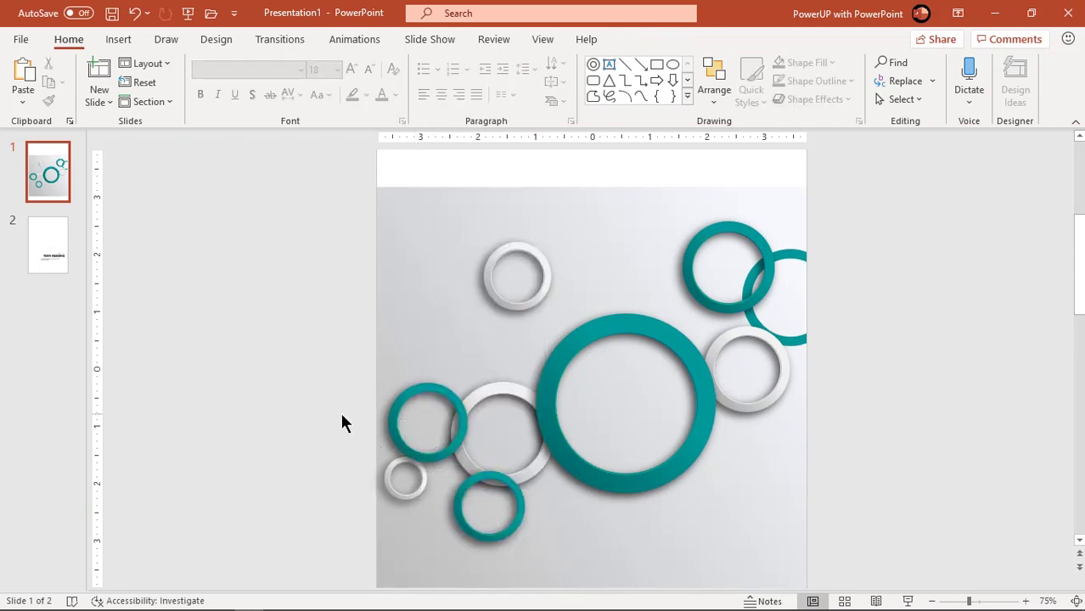
Draw a thin-banded donut shape over the big teal ring and shrink it
click(119, 39)
click(257, 80)
click(252, 145)
drag(568, 242, 727, 400)
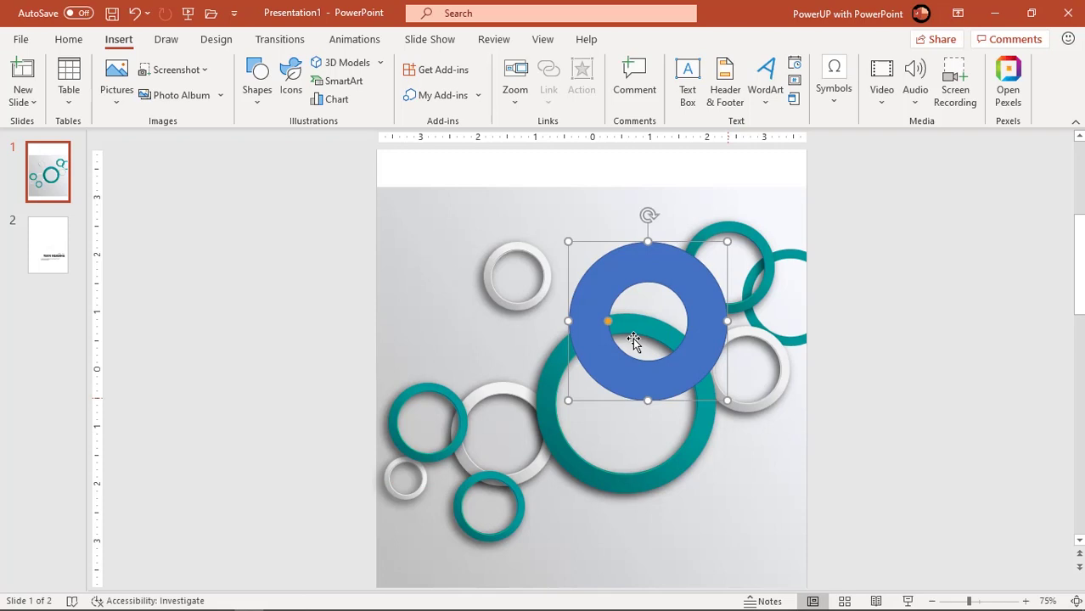
drag(608, 321, 580, 317)
drag(728, 400, 677, 341)
Remove the donut's outline and fill it light grey
click(419, 81)
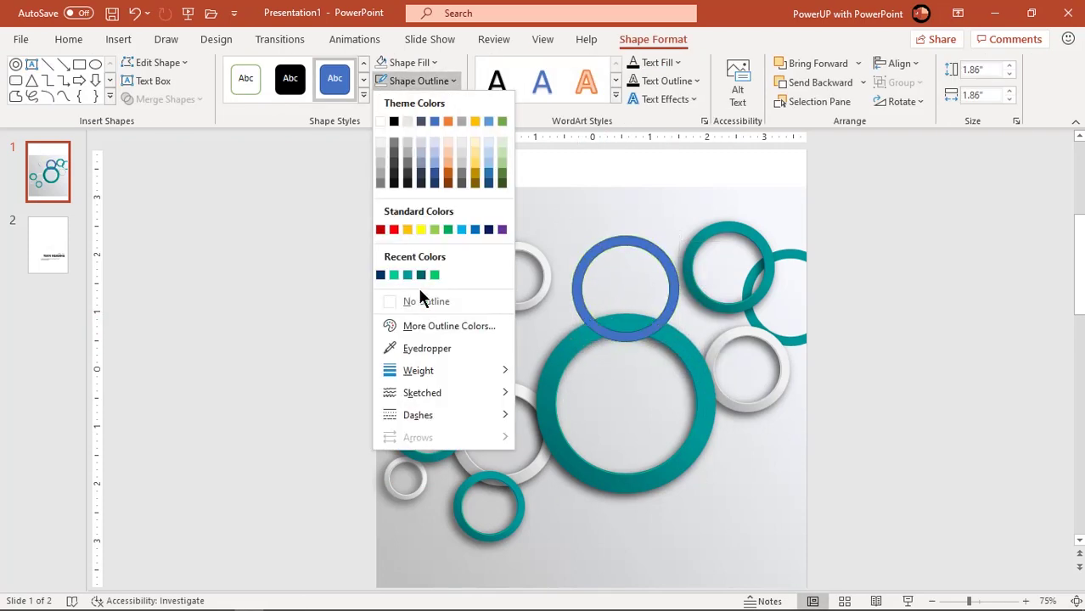
click(420, 301)
click(410, 63)
click(381, 140)
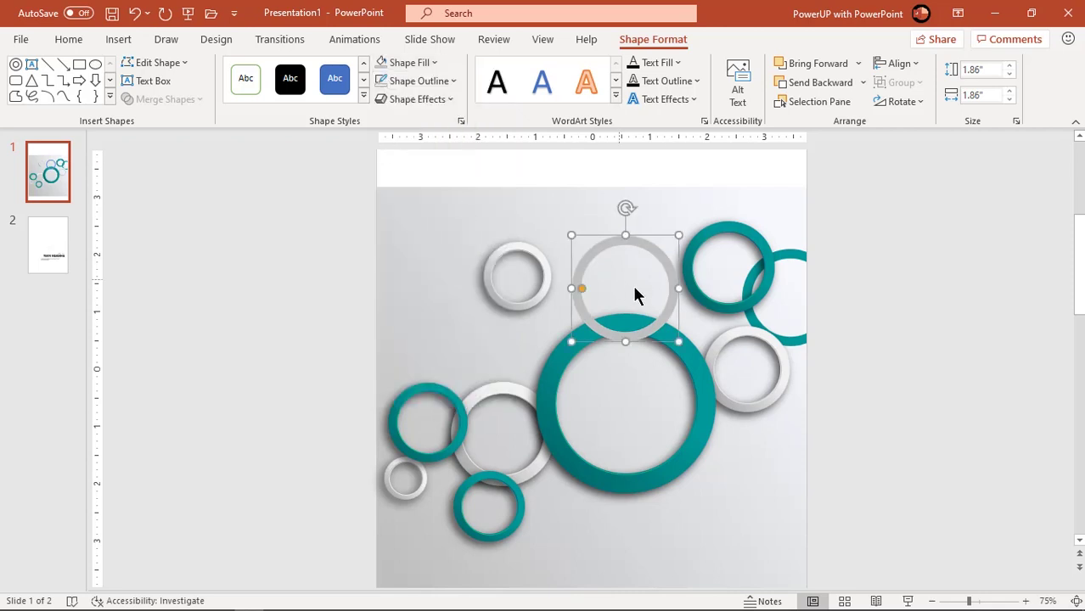
right_click(674, 304)
click(874, 382)
click(857, 381)
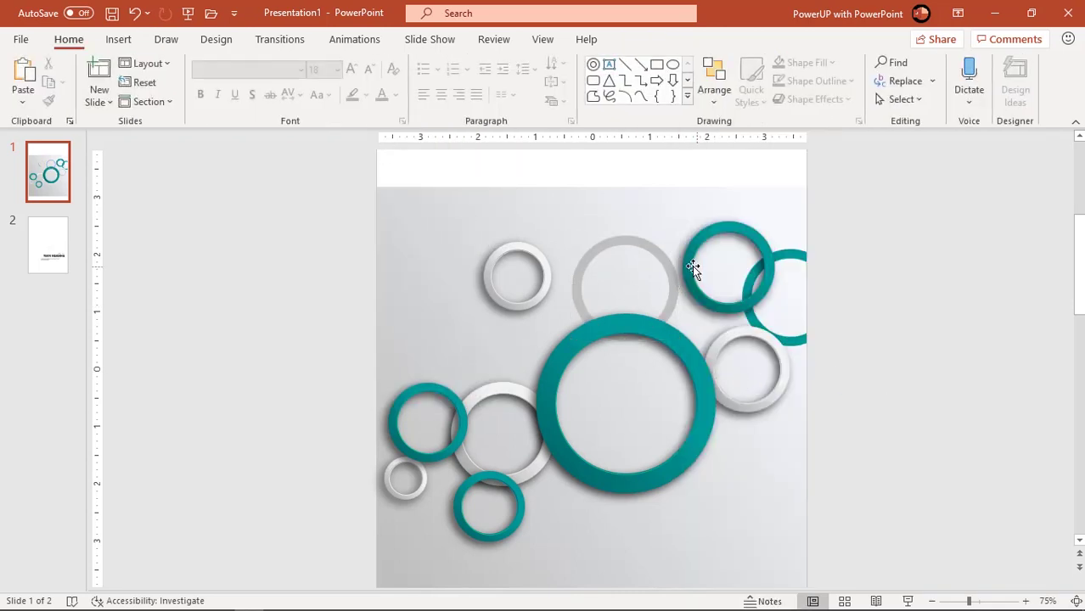
Copy the grey ring below the big ring, send it behind, and eyedropper it teal
drag(672, 266, 634, 479)
right_click(638, 517)
click(680, 291)
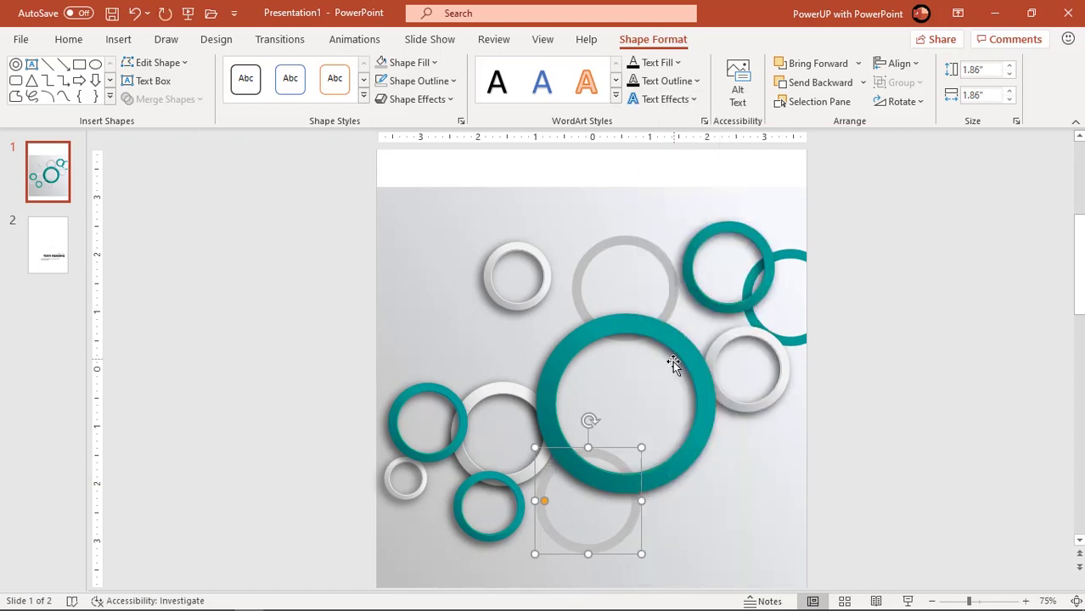
click(434, 63)
click(416, 298)
click(800, 335)
Select the lower teal ring together with the right-edge teal ring
click(807, 472)
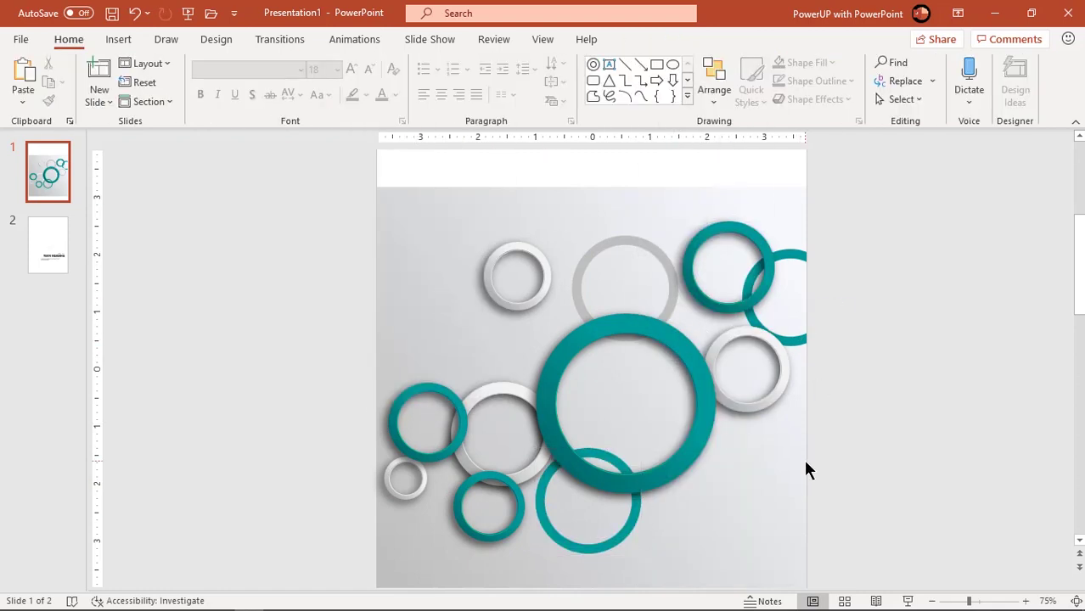
click(615, 544)
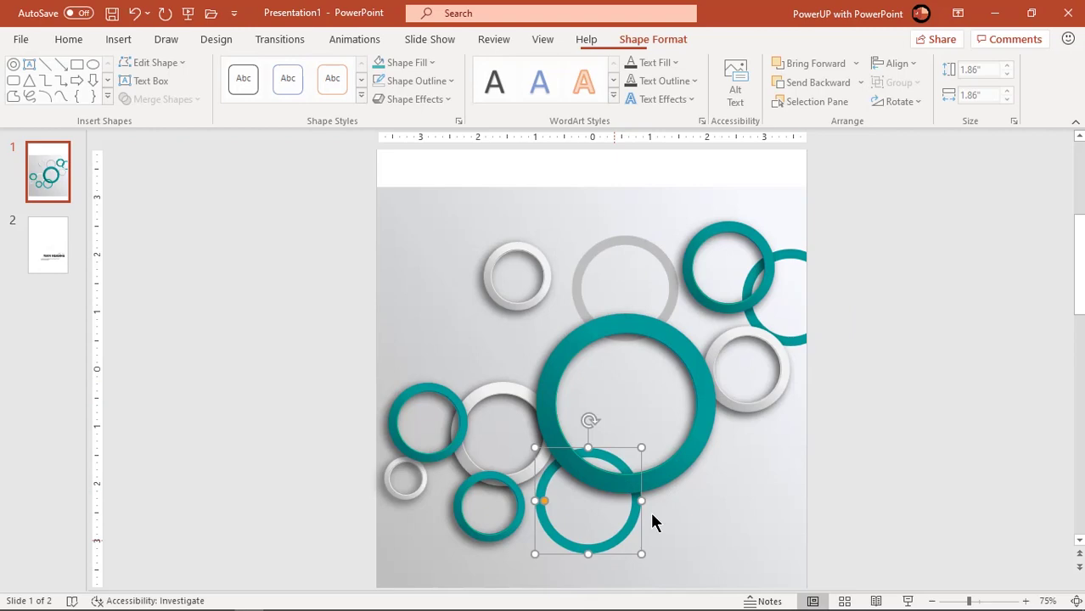
ctrl+click(801, 342)
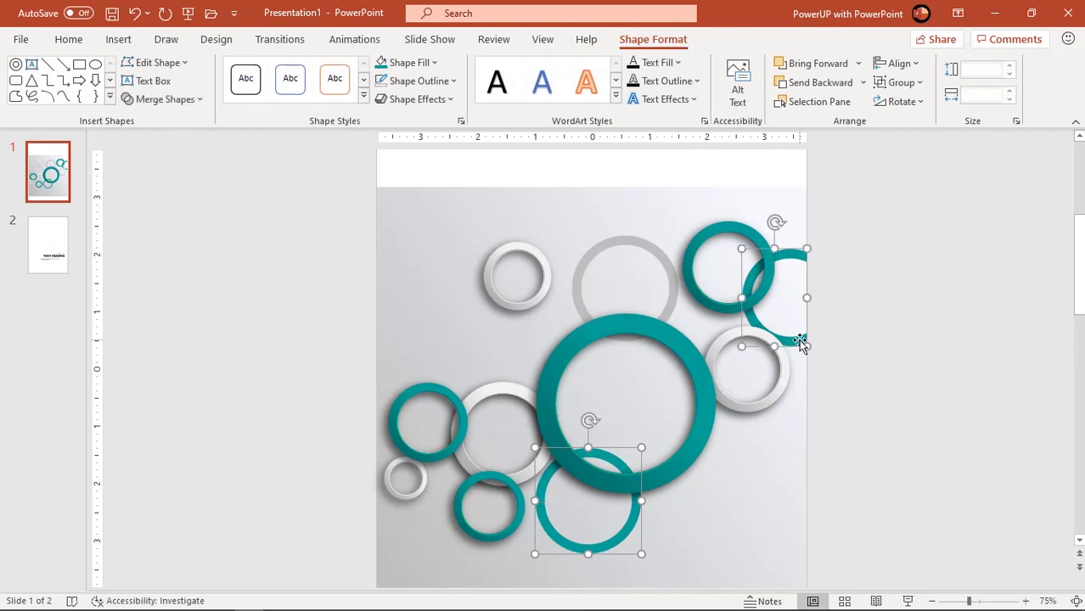
Make the two selected teal rings about 48% transparent
right_click(801, 342)
click(832, 301)
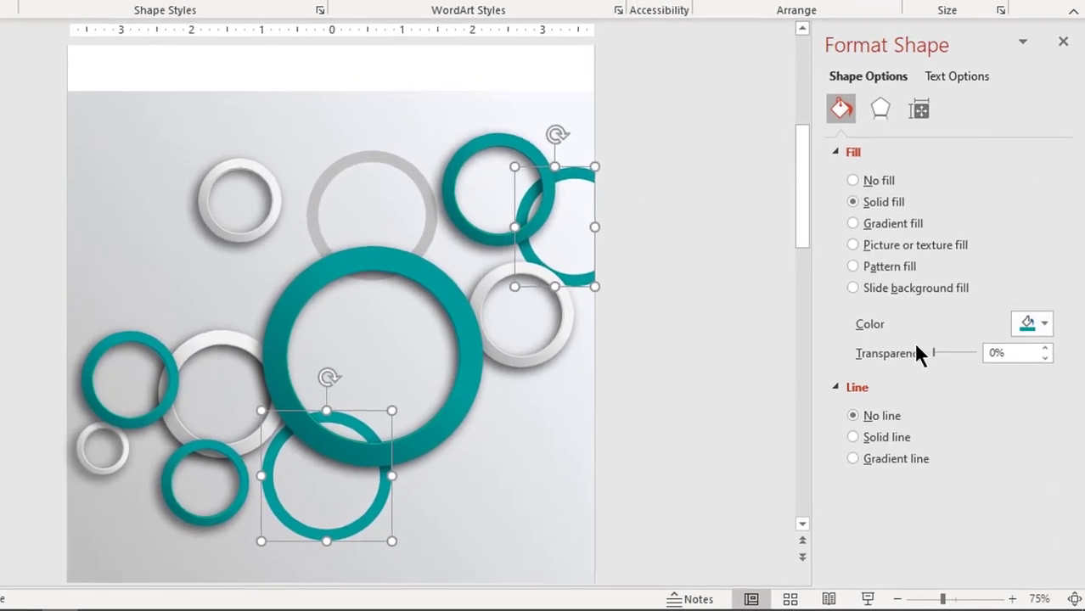
drag(930, 348, 952, 343)
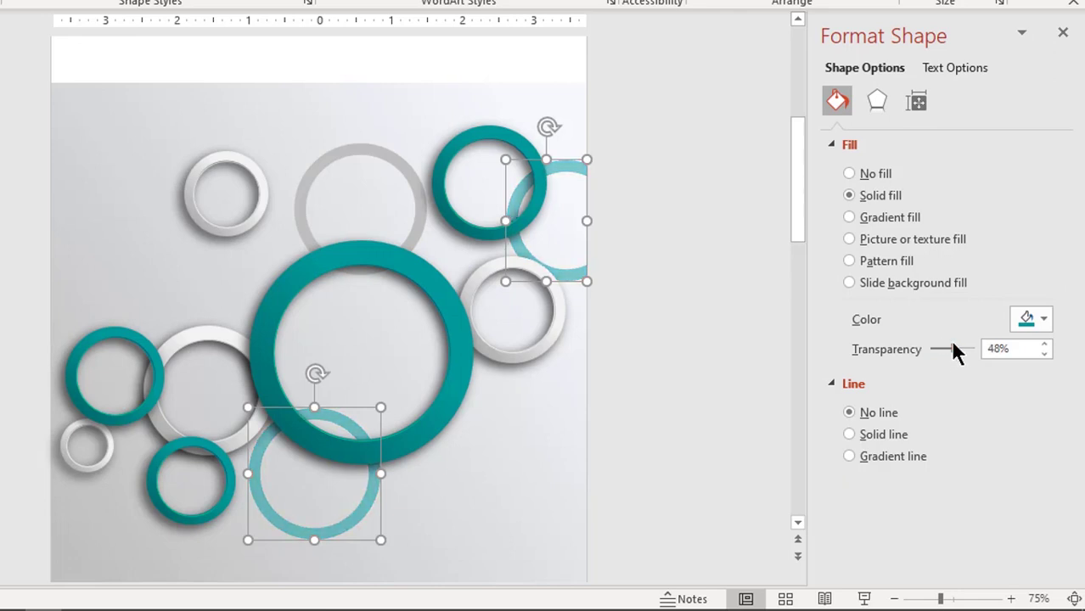
Fill the upper grey ring a darker grey at 44% transparency and close the pane
click(406, 164)
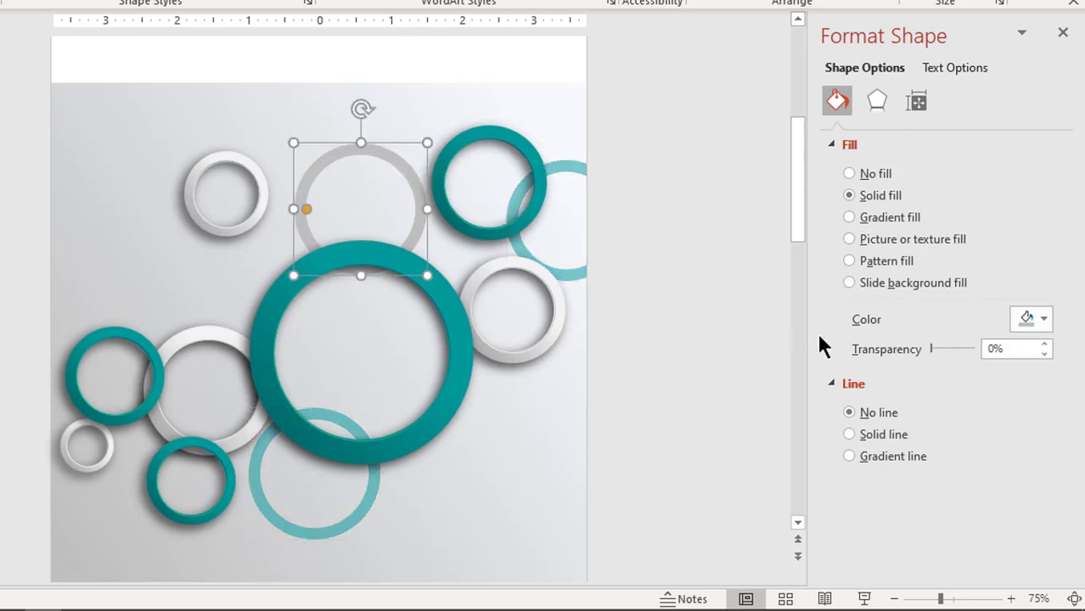
click(1037, 325)
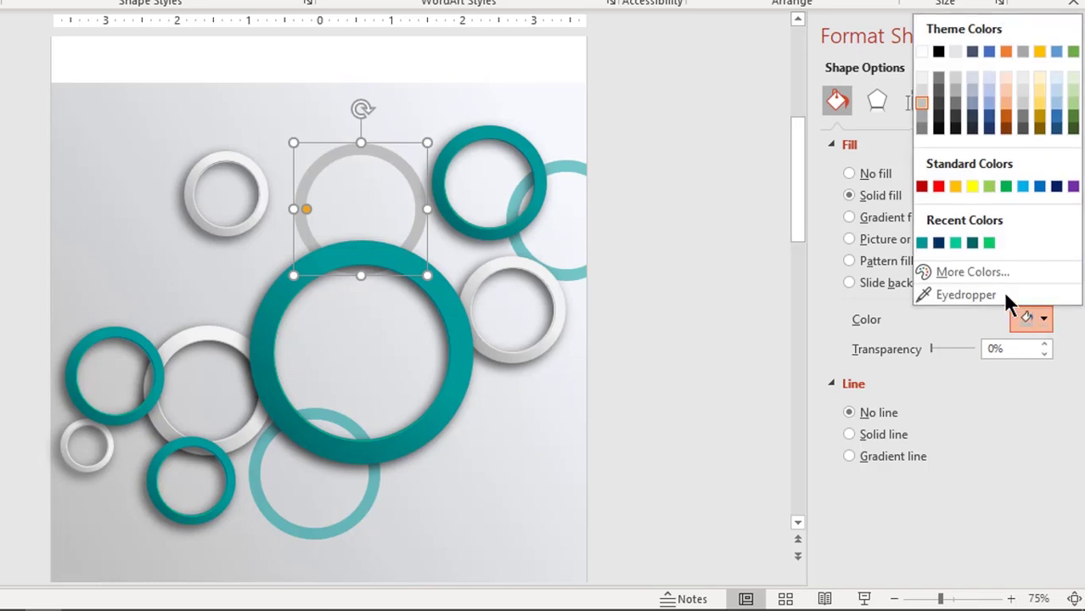
click(922, 128)
drag(931, 349, 948, 348)
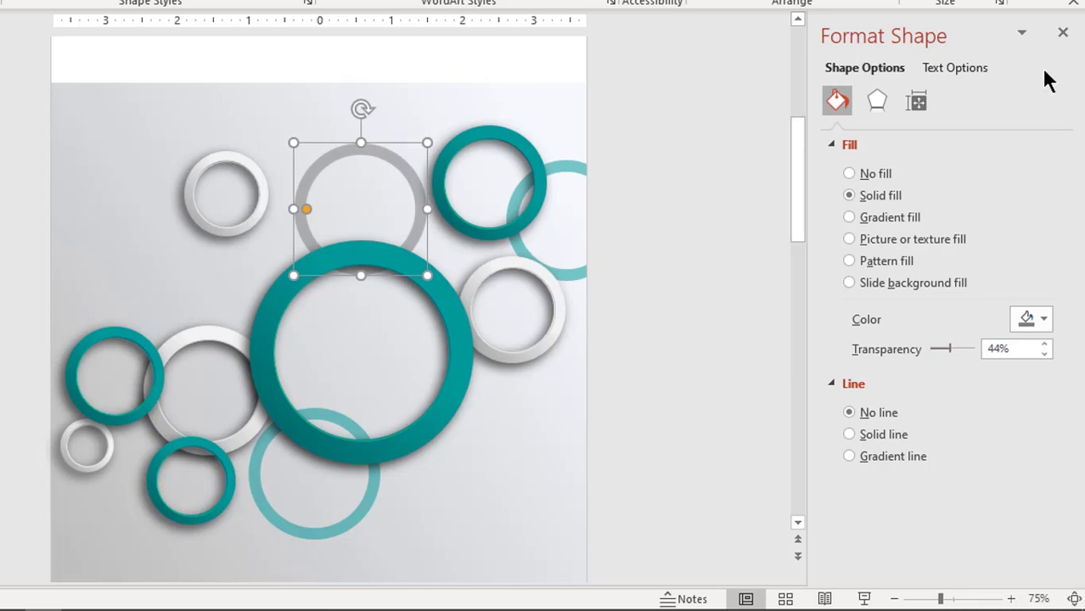
click(1063, 33)
Ctrl-drag a copy of the small white ring over the faint teal ring and shrink it to 1.02"
click(839, 364)
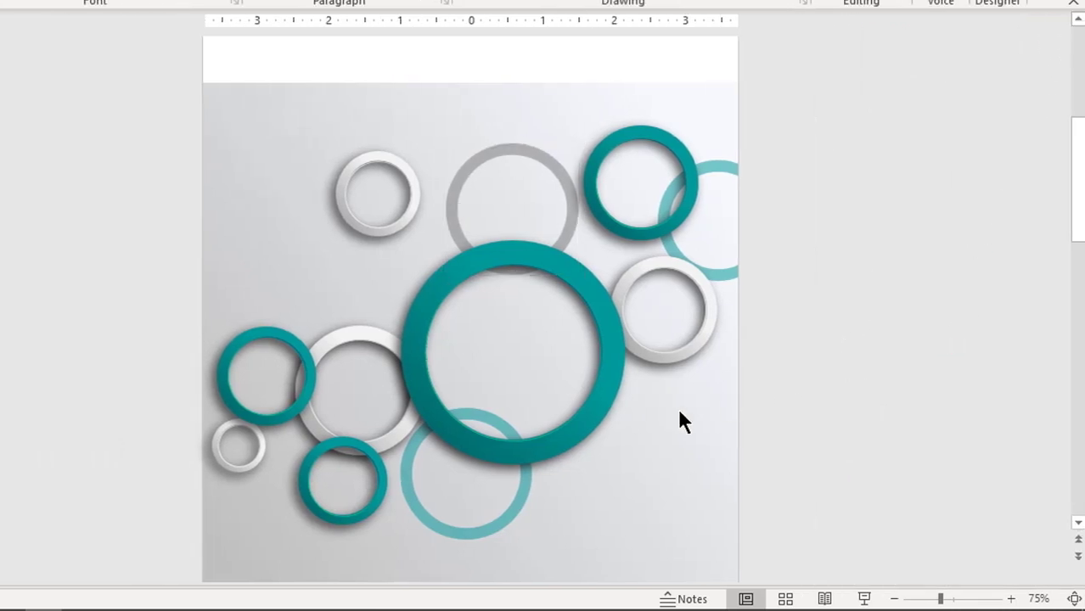
click(384, 233)
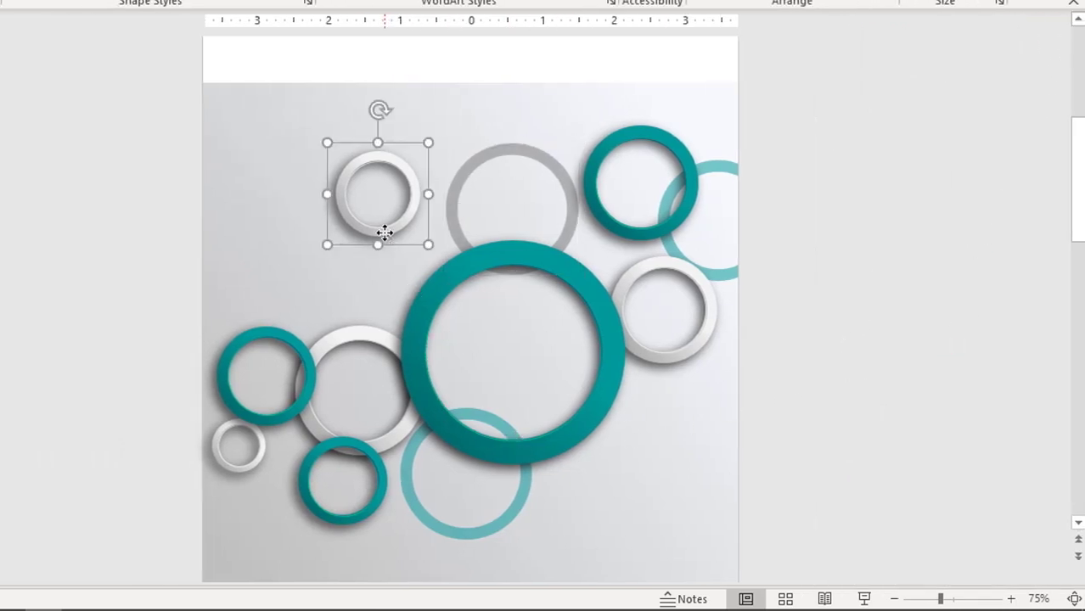
drag(385, 233, 419, 240)
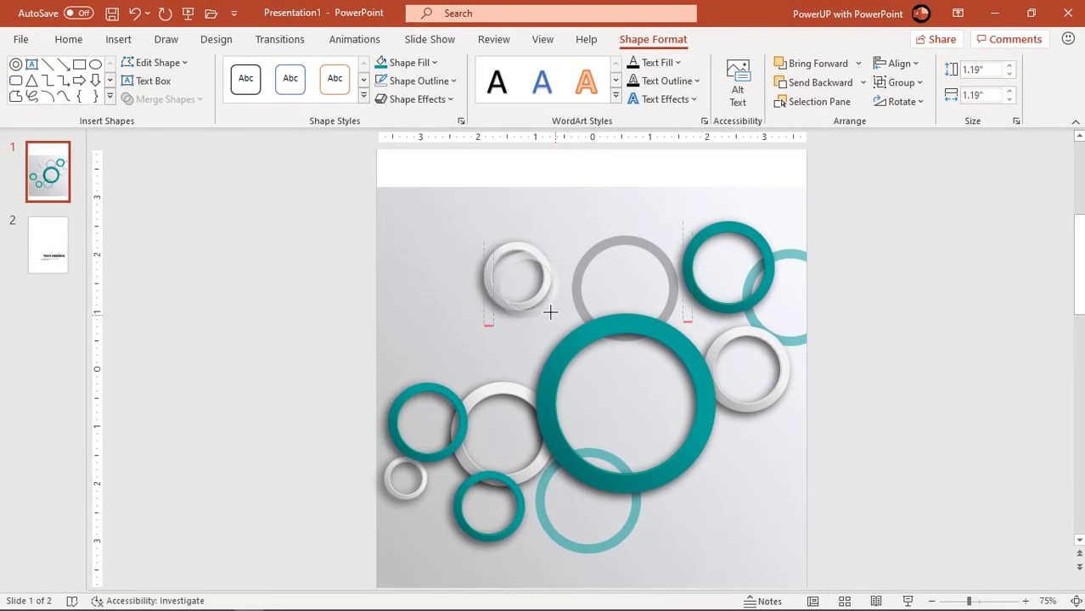
drag(550, 312, 573, 574)
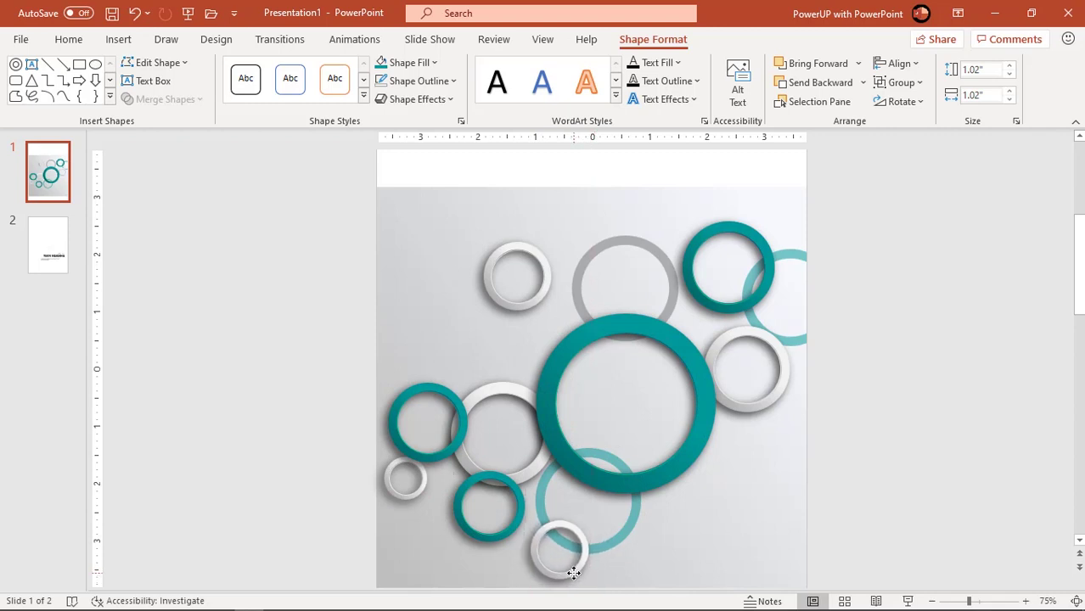
scroll(583, 487, down, 1)
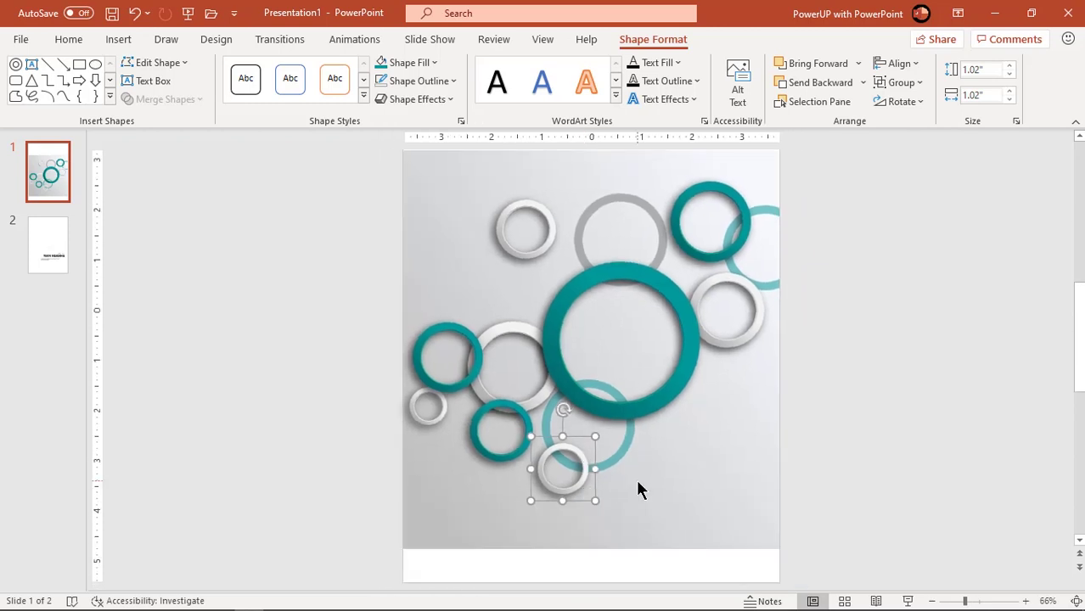
scroll(636, 479, down, 2)
click(752, 439)
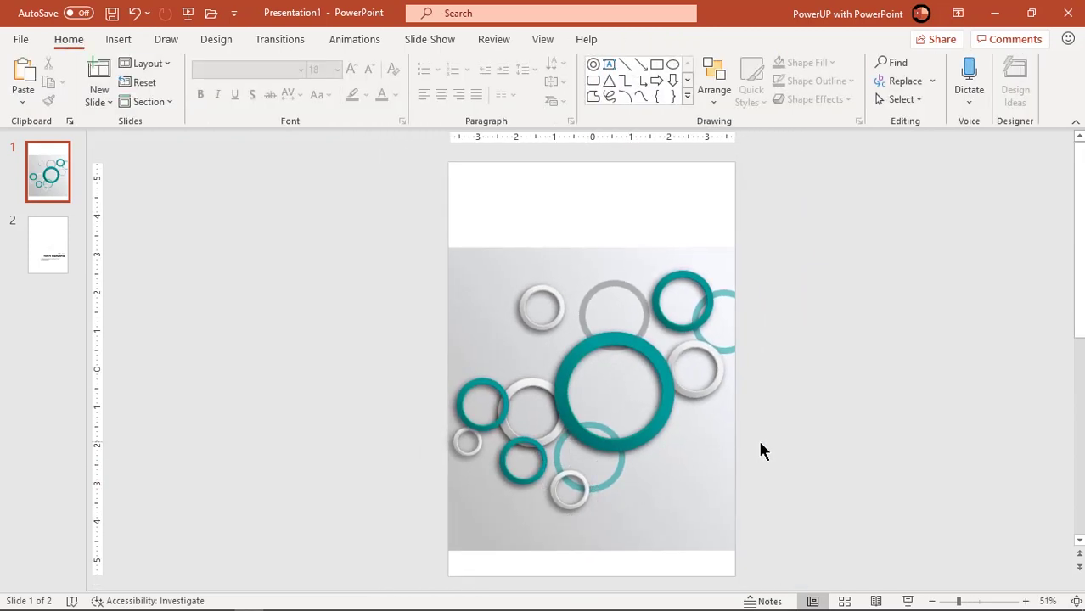
Copy the MAIN HEADING and body text from slide 2 to the top of slide 1
click(55, 263)
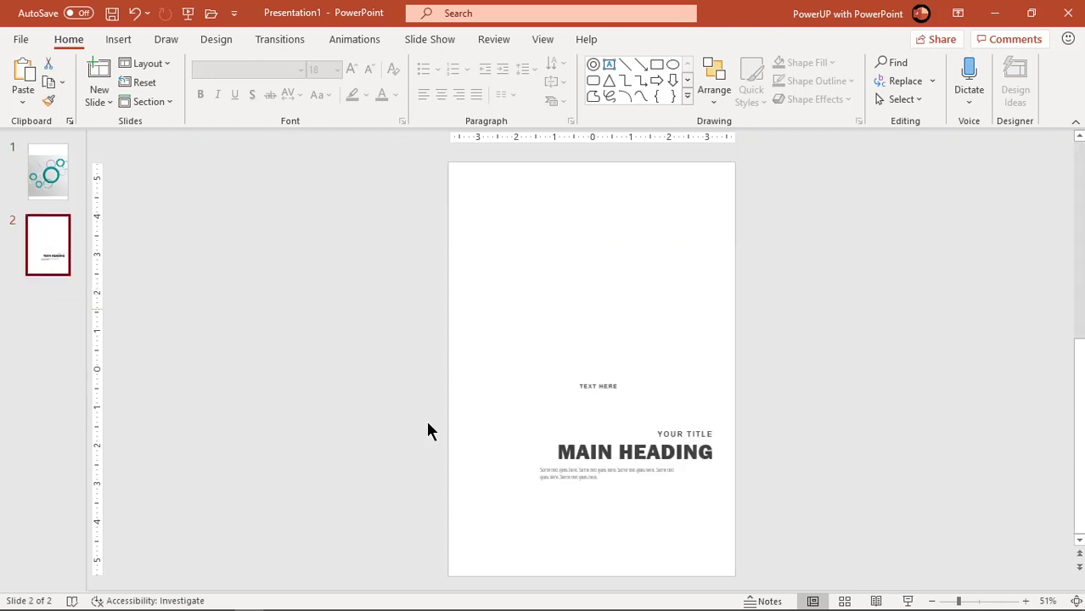
click(601, 434)
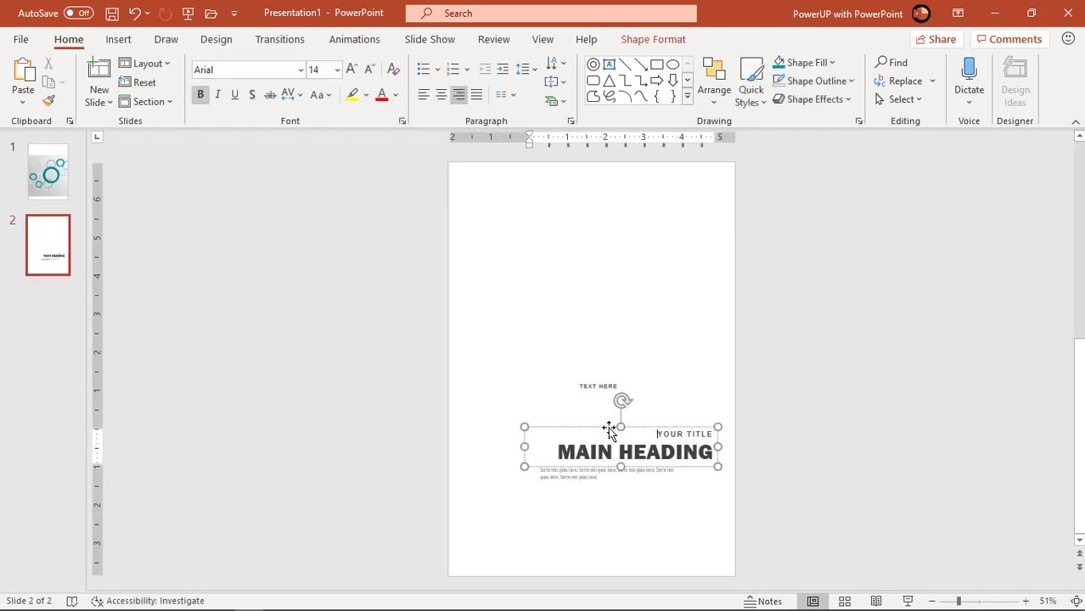
shift+click(562, 474)
key(ctrl+c)
key(Page_Up)
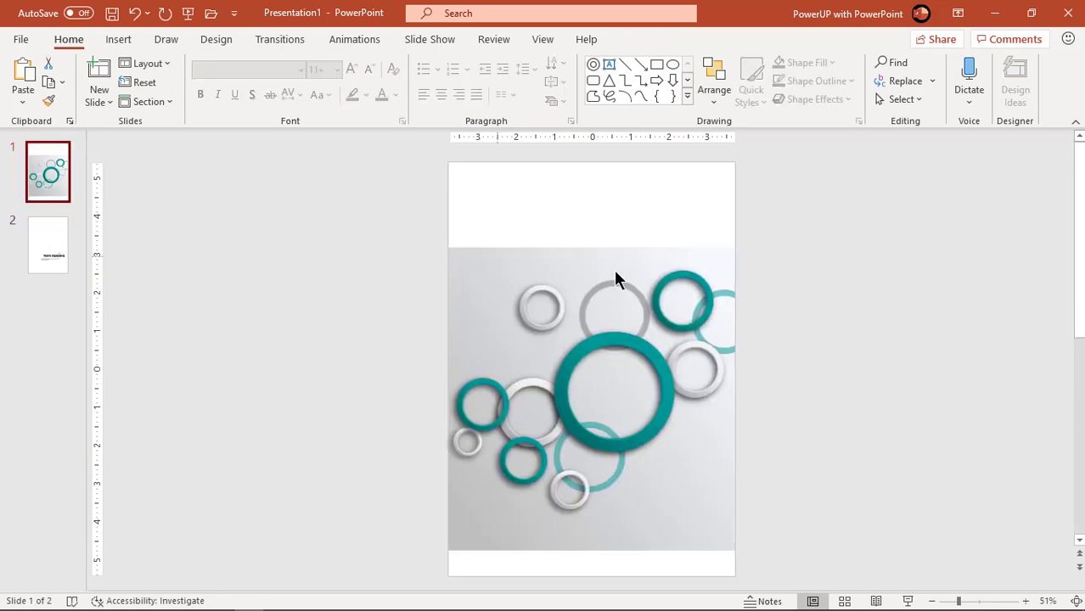
key(ctrl+v)
drag(668, 468, 676, 236)
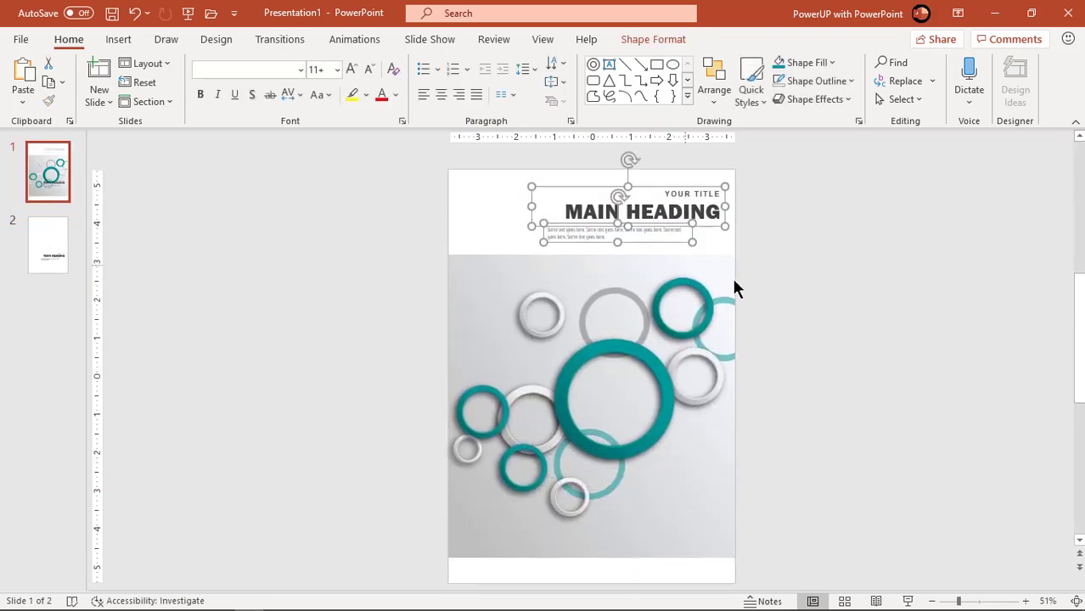
Bring the TEXT HERE label from slide 2 into slide 1's bottom white strip
click(47, 255)
click(596, 387)
key(Page_Up)
key(ctrl+v)
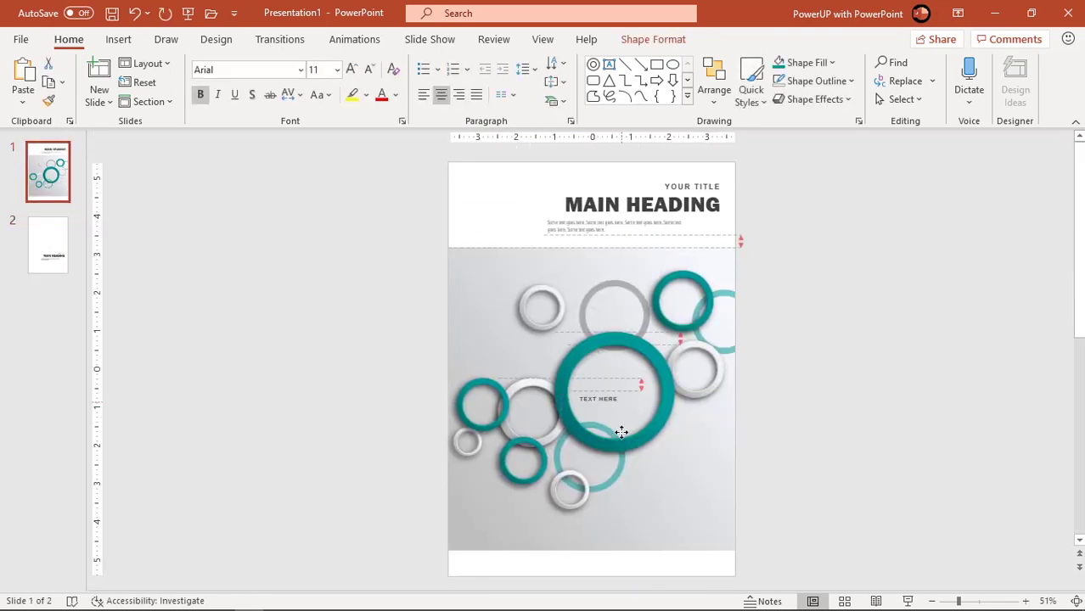
drag(616, 408, 611, 569)
click(820, 532)
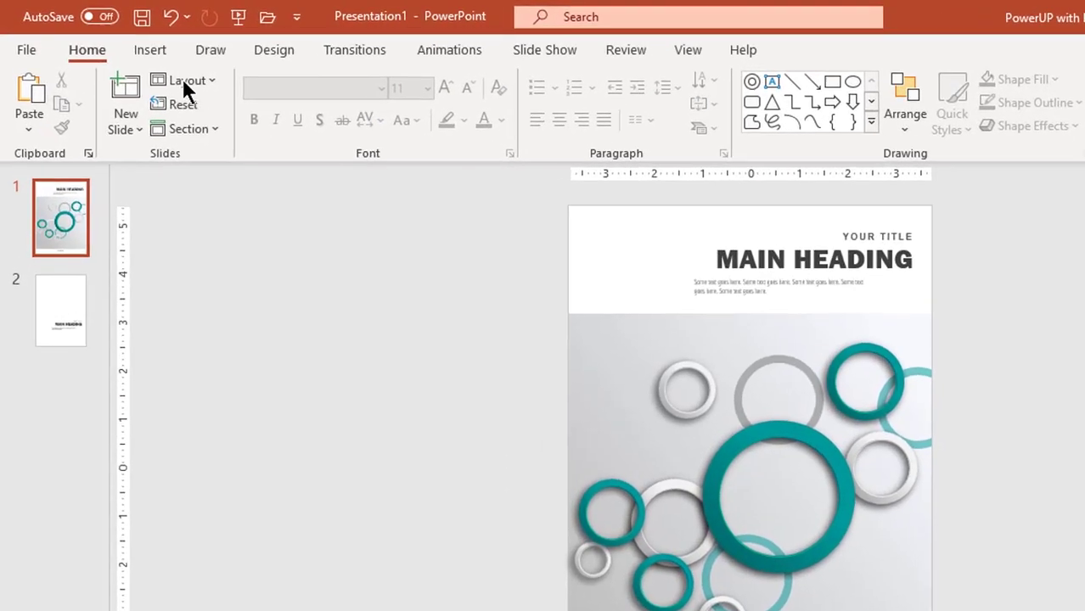
Draw a long rectangle bar along the top edge of the slide
click(160, 52)
click(343, 127)
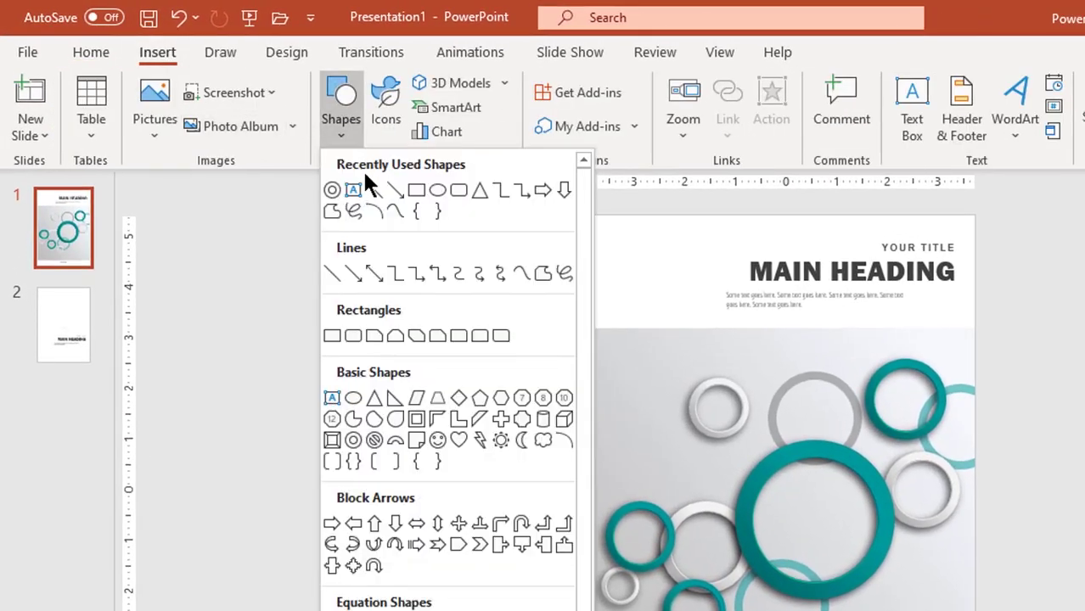
click(417, 188)
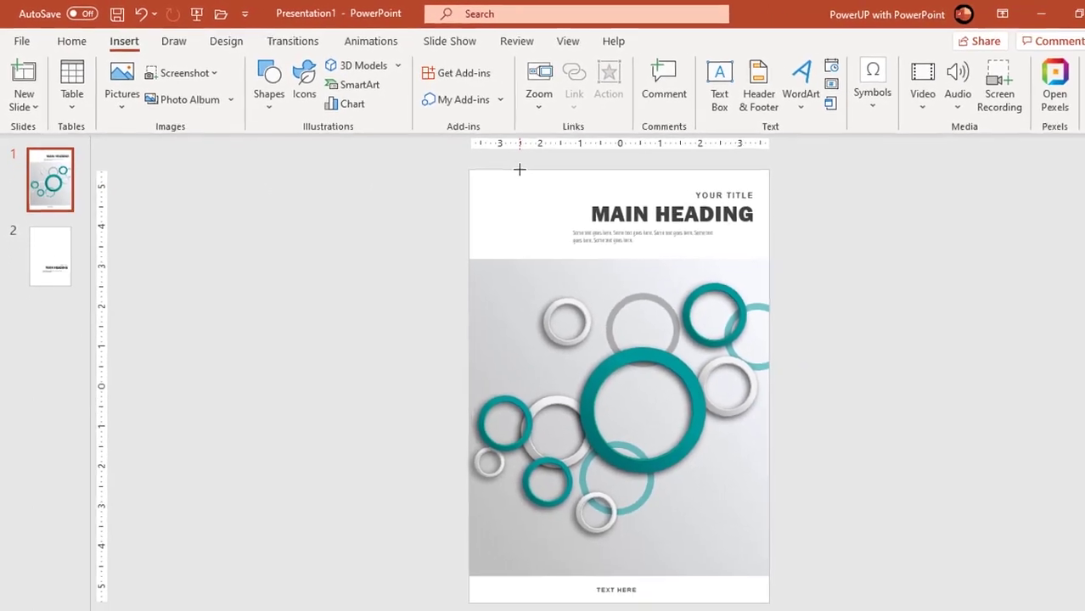
drag(633, 172, 712, 170)
ctrl+scroll(655, 193, up, 7)
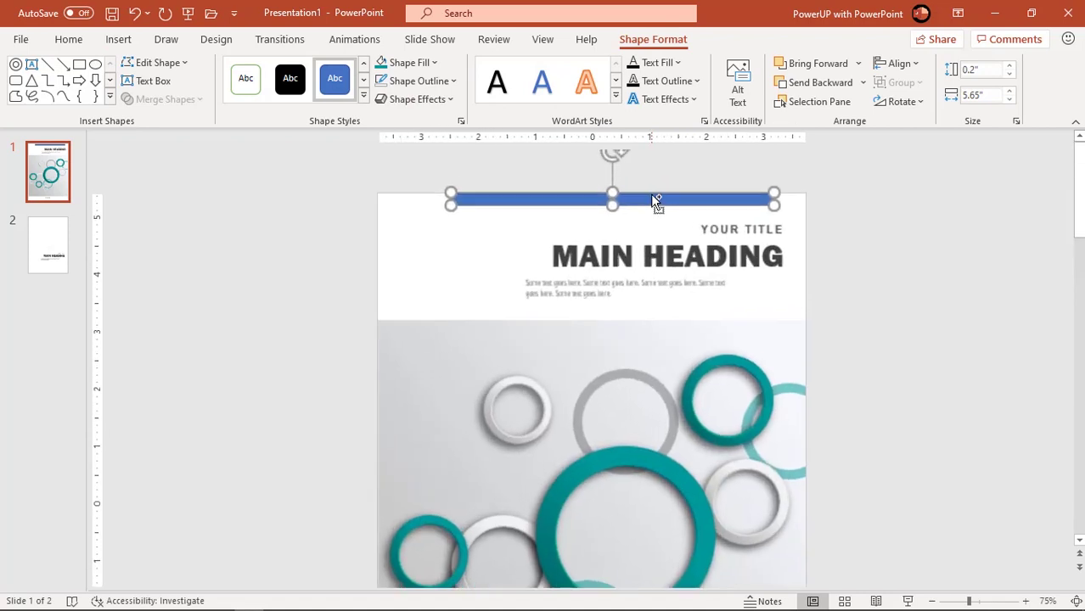
drag(647, 206, 619, 169)
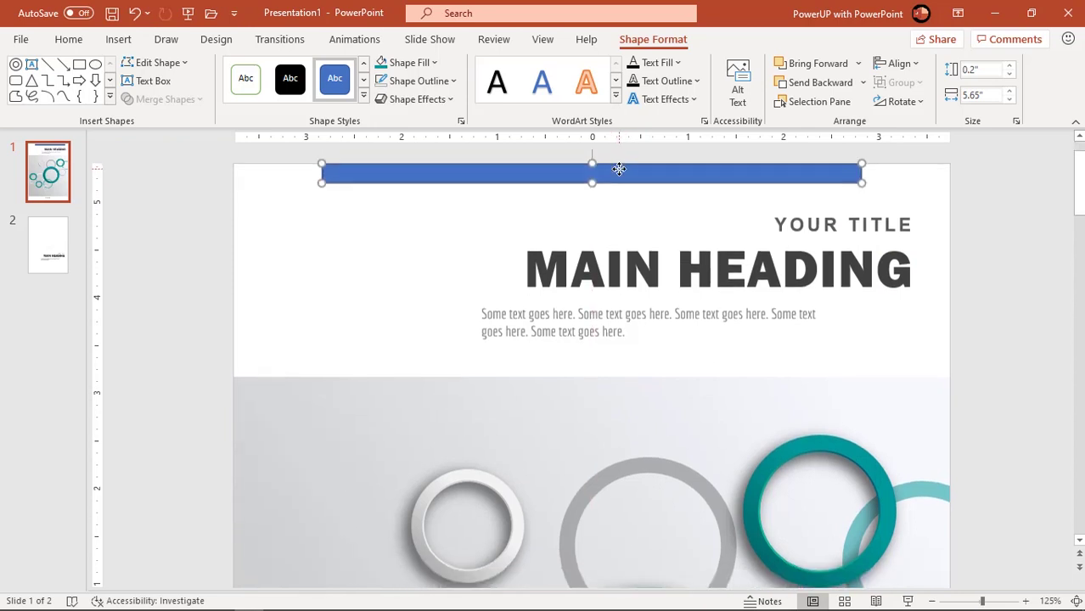
Give the bar no outline, a Dark Teal fill and a 0.13" height
click(429, 80)
click(414, 301)
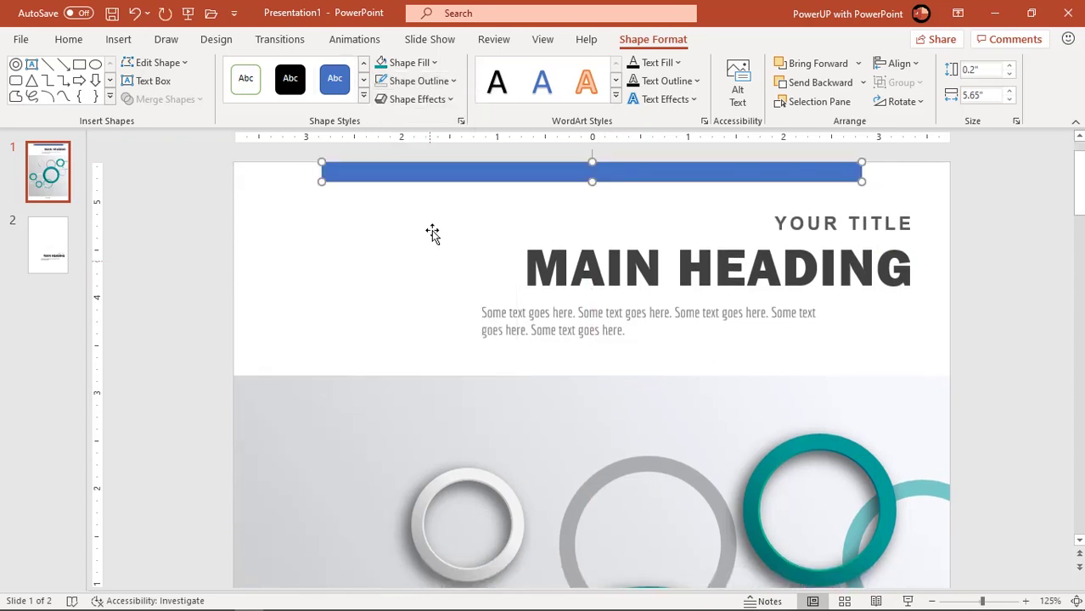
click(416, 64)
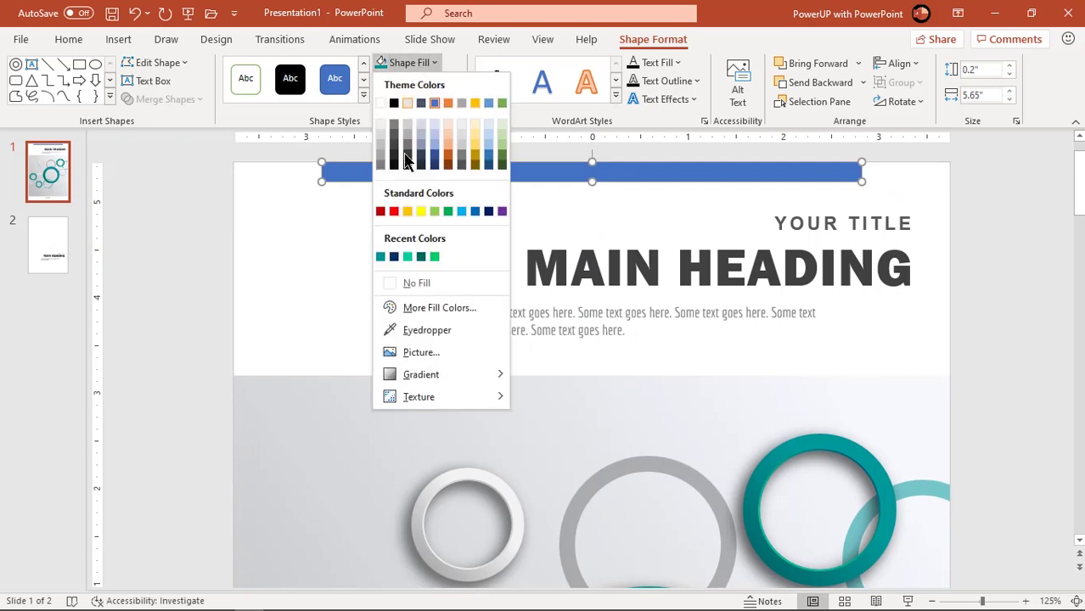
click(380, 256)
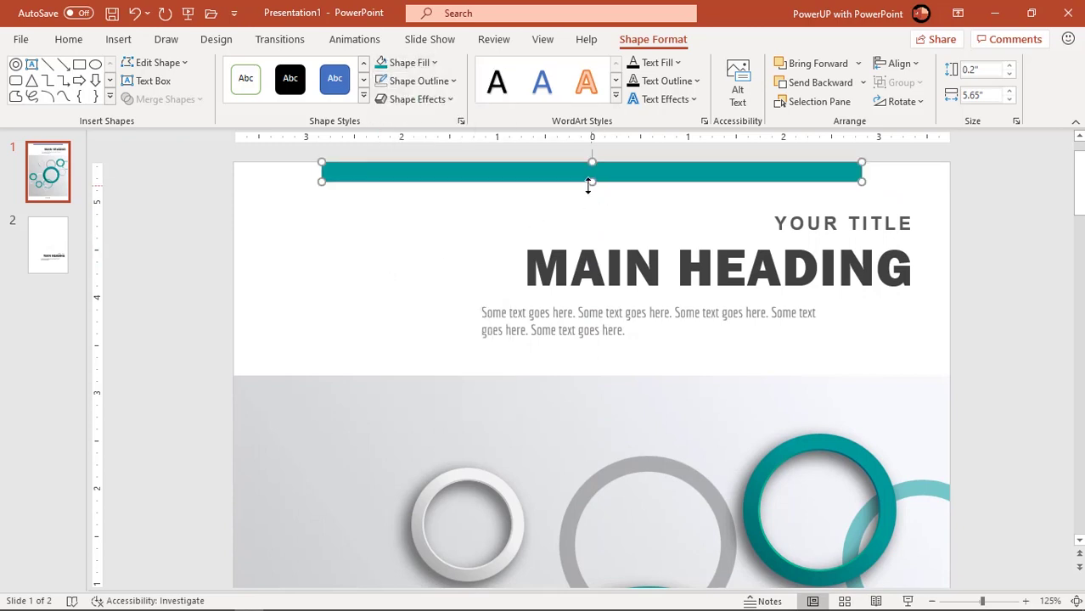
drag(588, 182, 588, 174)
ctrl+scroll(552, 280, down, 7)
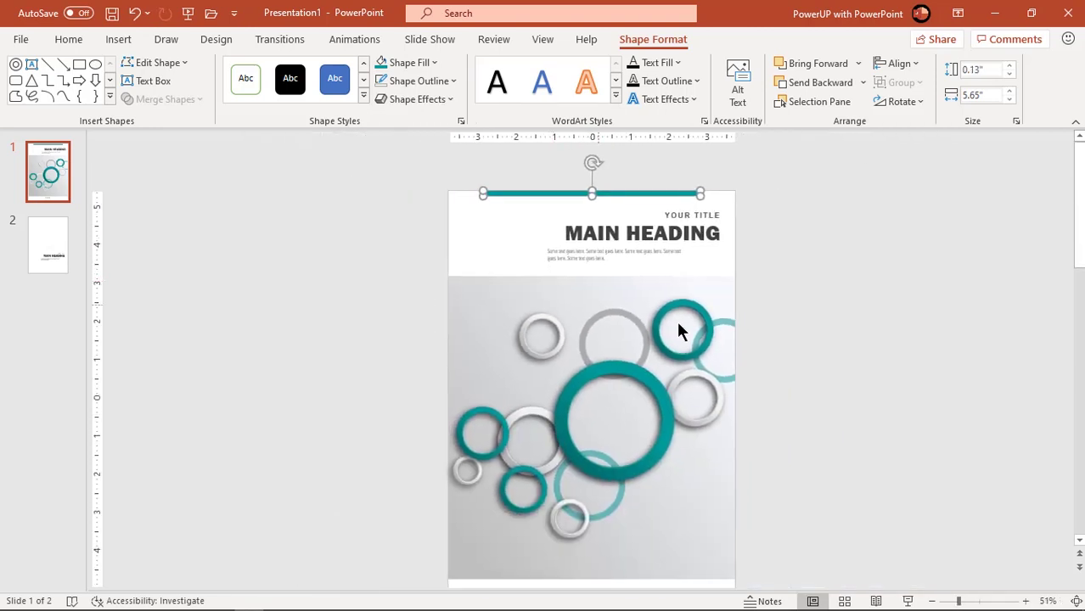
click(845, 355)
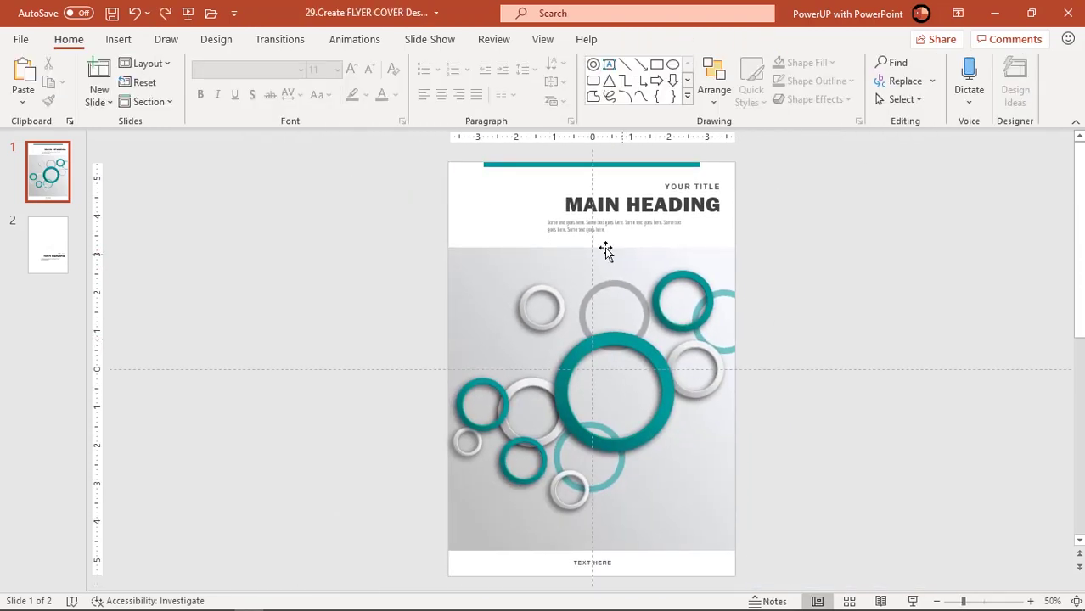
Nudge the small body text right so it sits beneath the MAIN HEADING text
click(606, 250)
drag(605, 227, 629, 233)
click(818, 272)
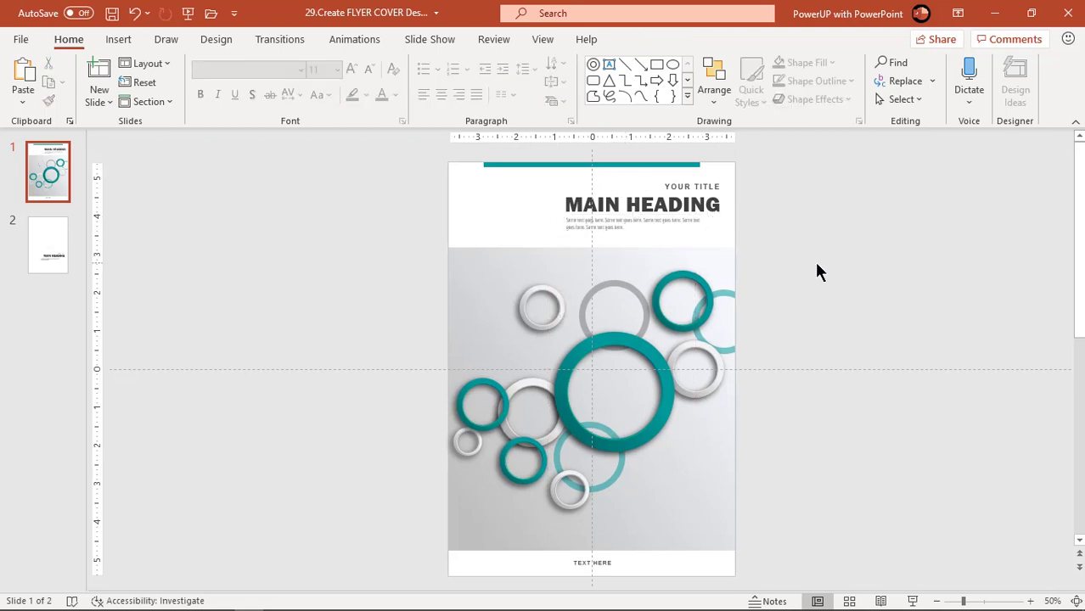